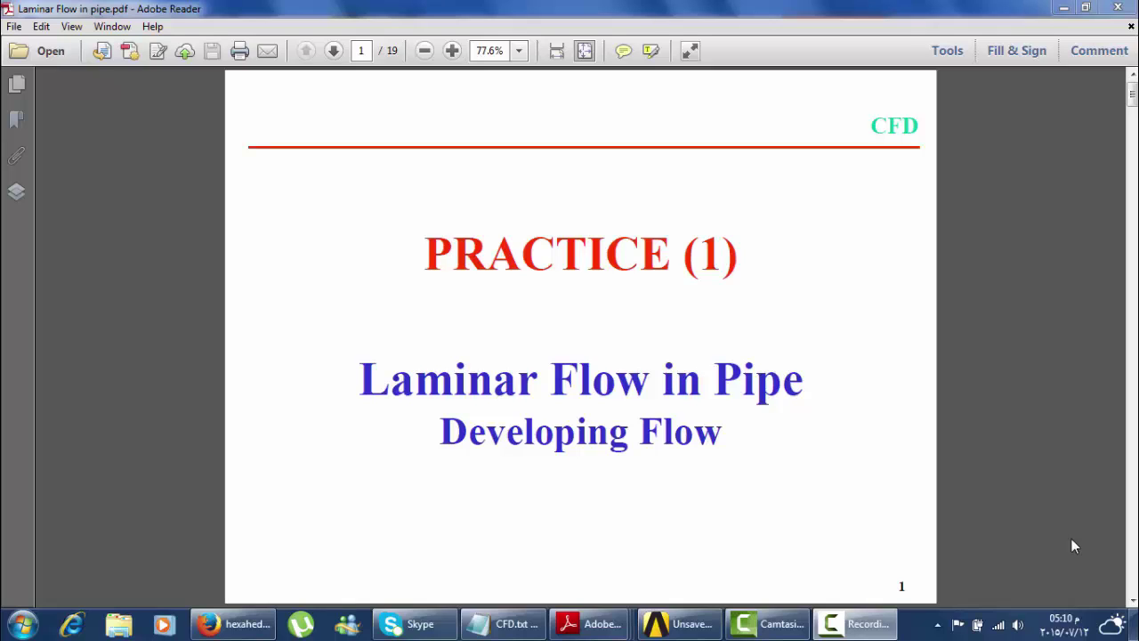
- Read the opening slides of the laminar pipe flow PDF, from the velocity profile to the tutorial outline
left_click(1025, 460)
scroll(1026, 460, "down", 1)
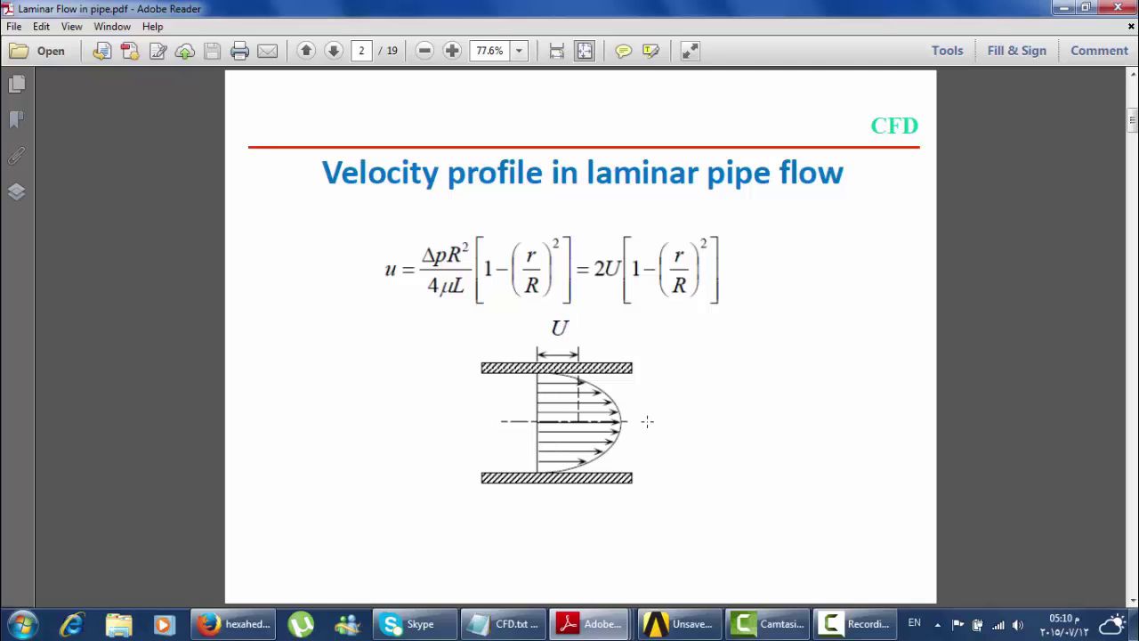
scroll(647, 421, "down", 1)
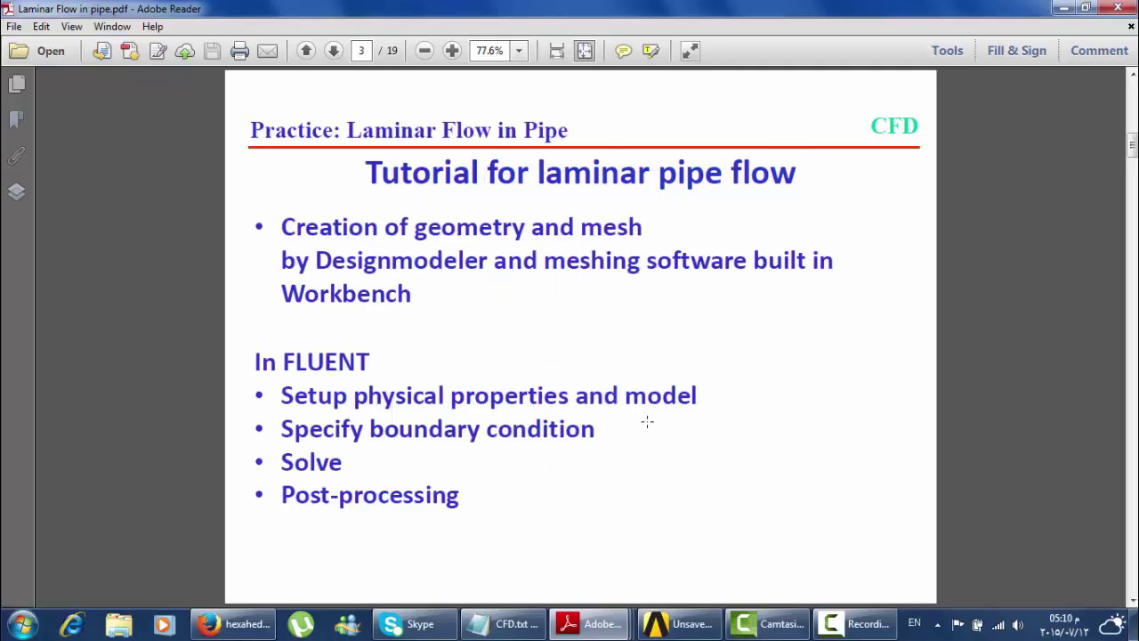
- Switch to ANSYS Workbench and delete the existing Fluid Flow (Fluent) system from the project schematic
left_click(681, 623)
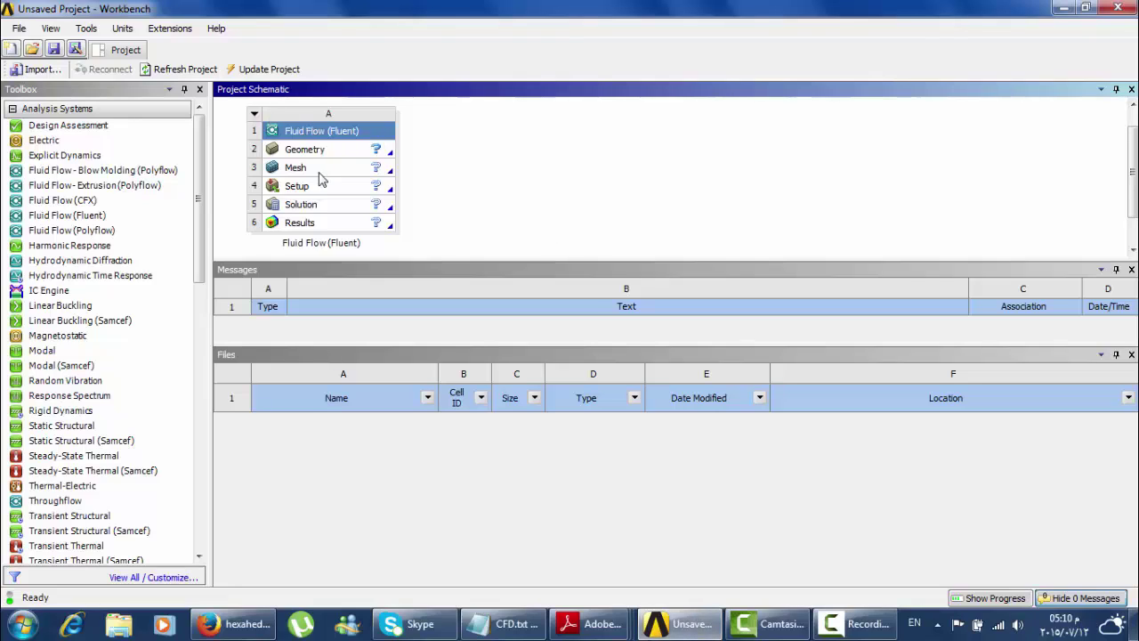
left_click(255, 116)
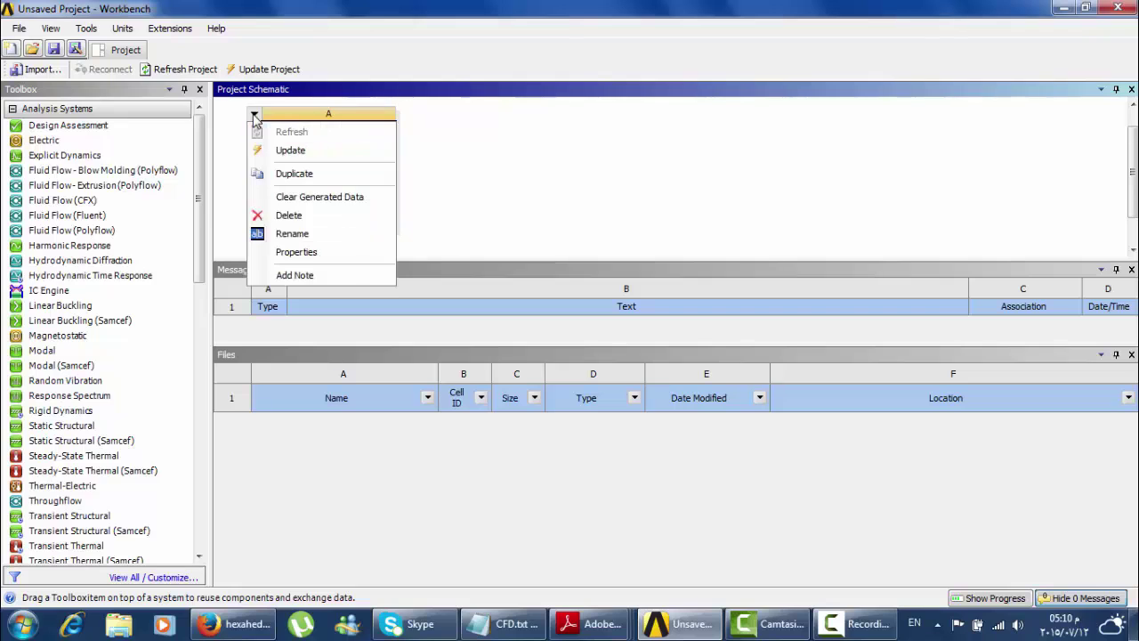
left_click(292, 216)
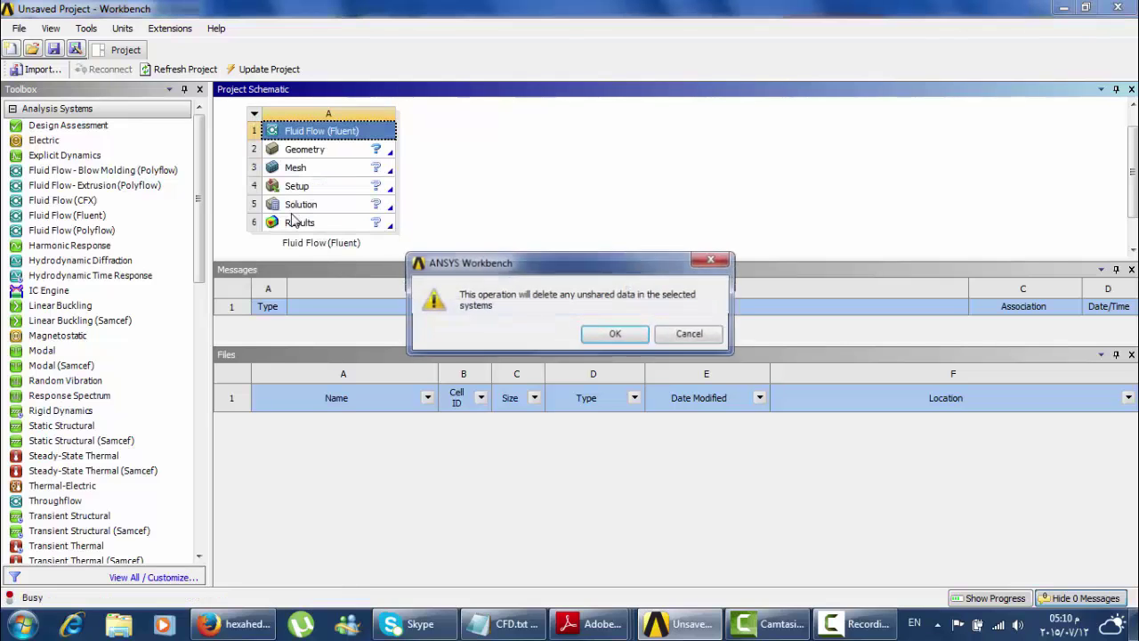
left_click(591, 334)
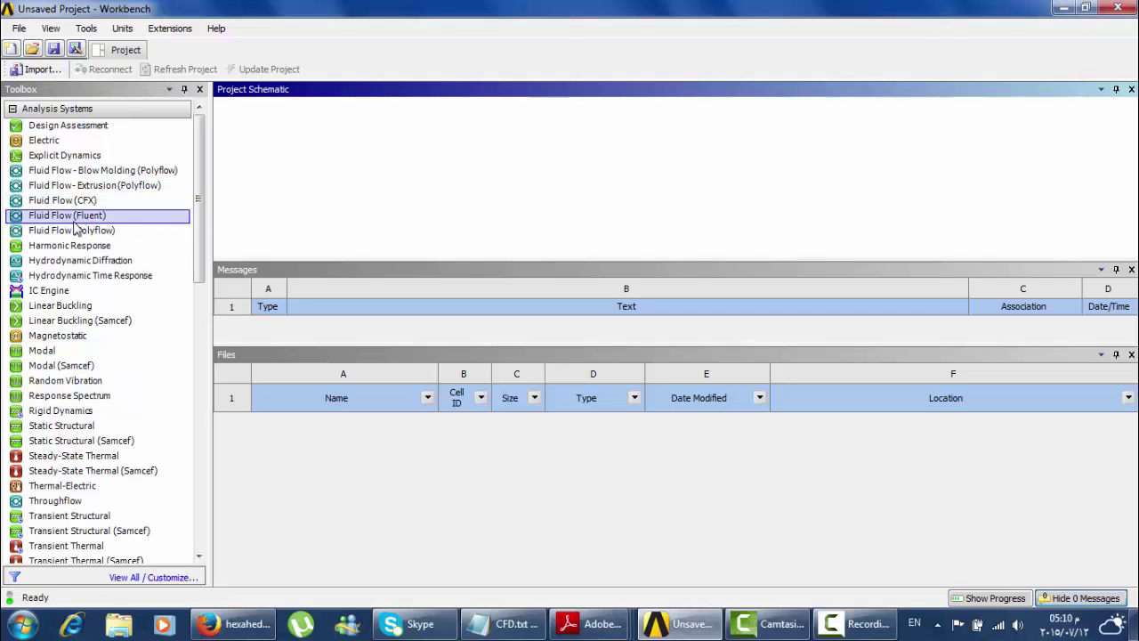
- Add a new Fluid Flow (Fluent) analysis system to the project and open its Geometry in DesignModeler
double_click(69, 225)
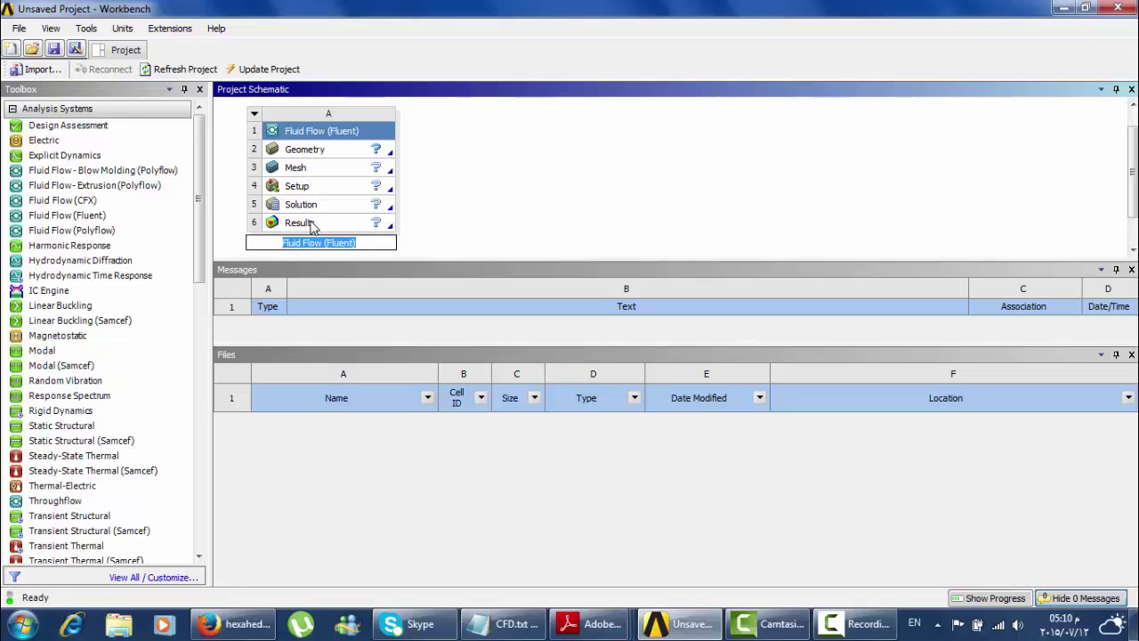
double_click(317, 152)
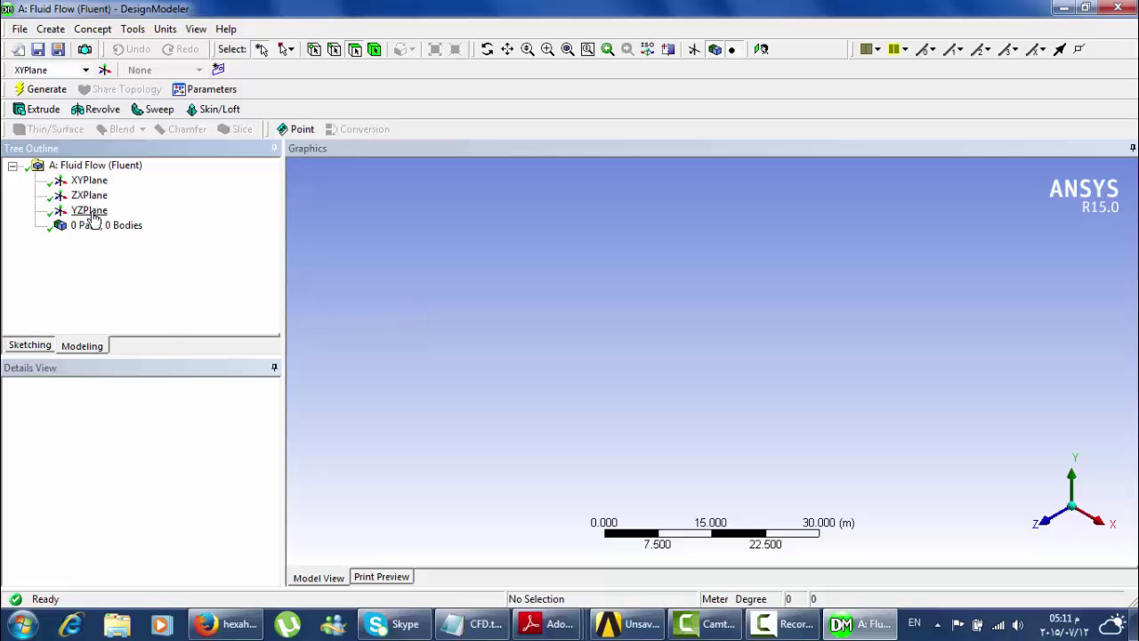
- Orient the view along +Z and start sketching on the XYPlane
left_click(1048, 530)
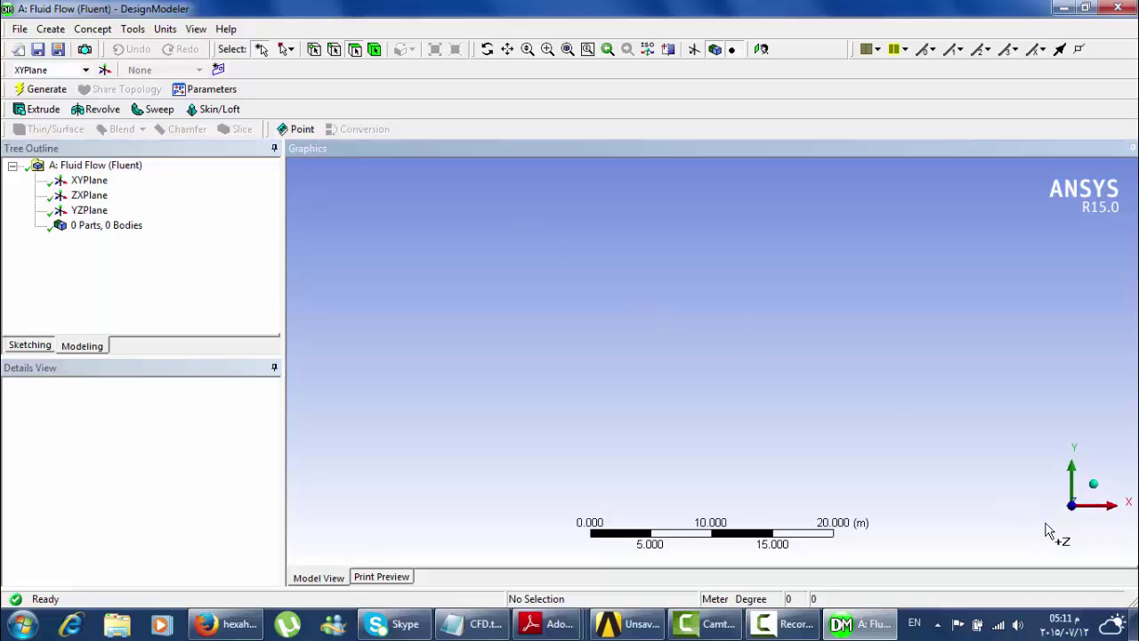
left_click(89, 181)
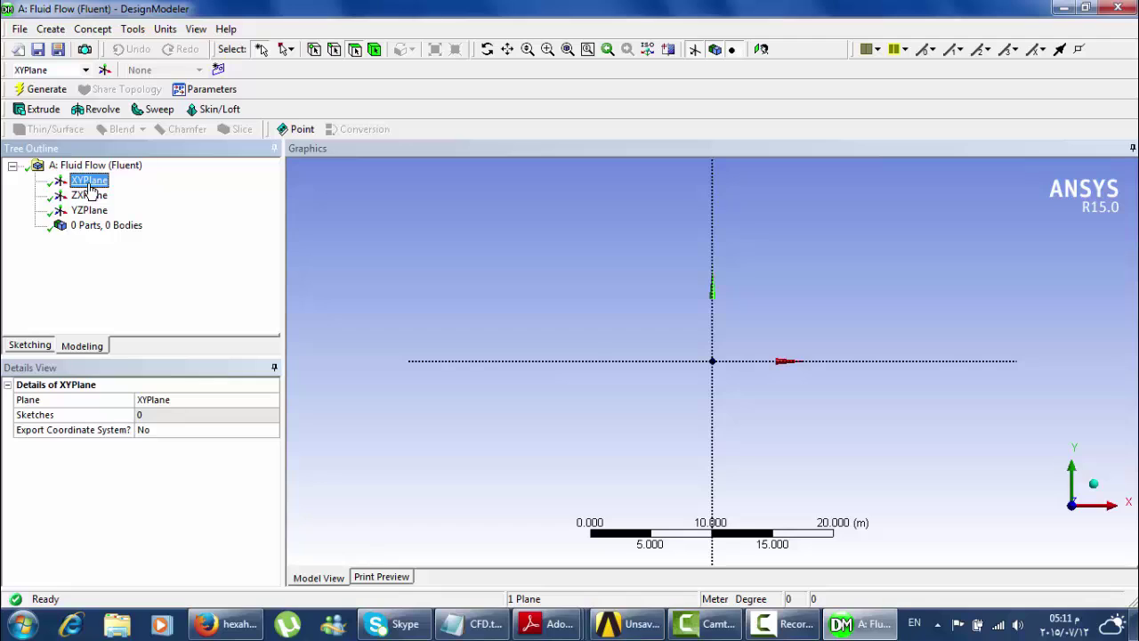
left_click(40, 352)
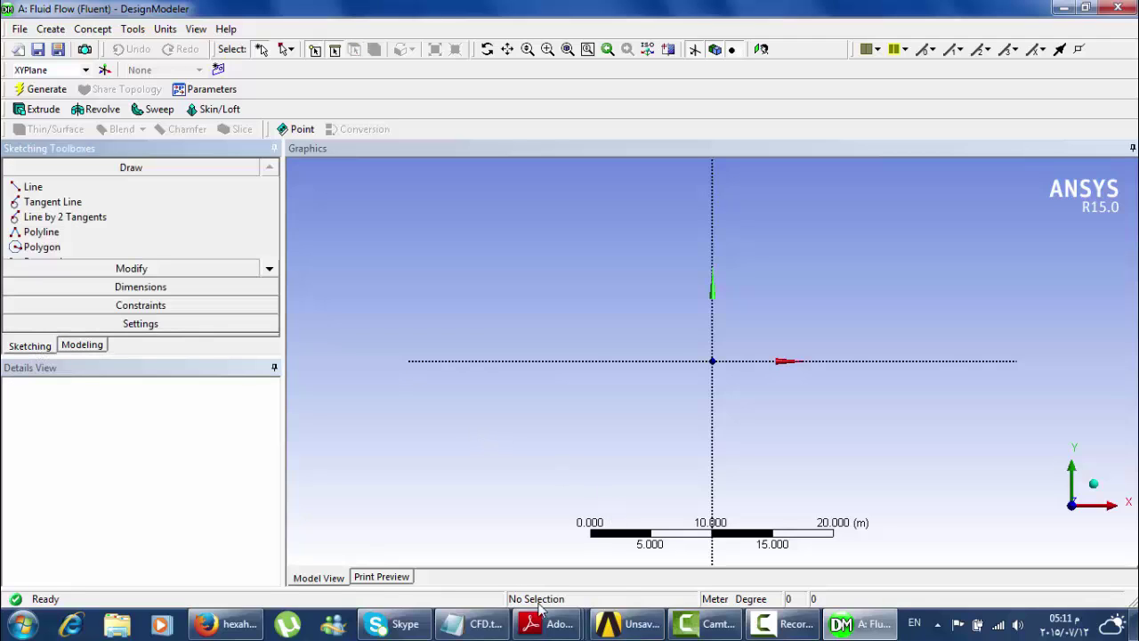
- Check the pipe dimensions on the Geometry slide of Laminar Flow in pipe.pdf and return to DesignModeler
mouse_move(545, 623)
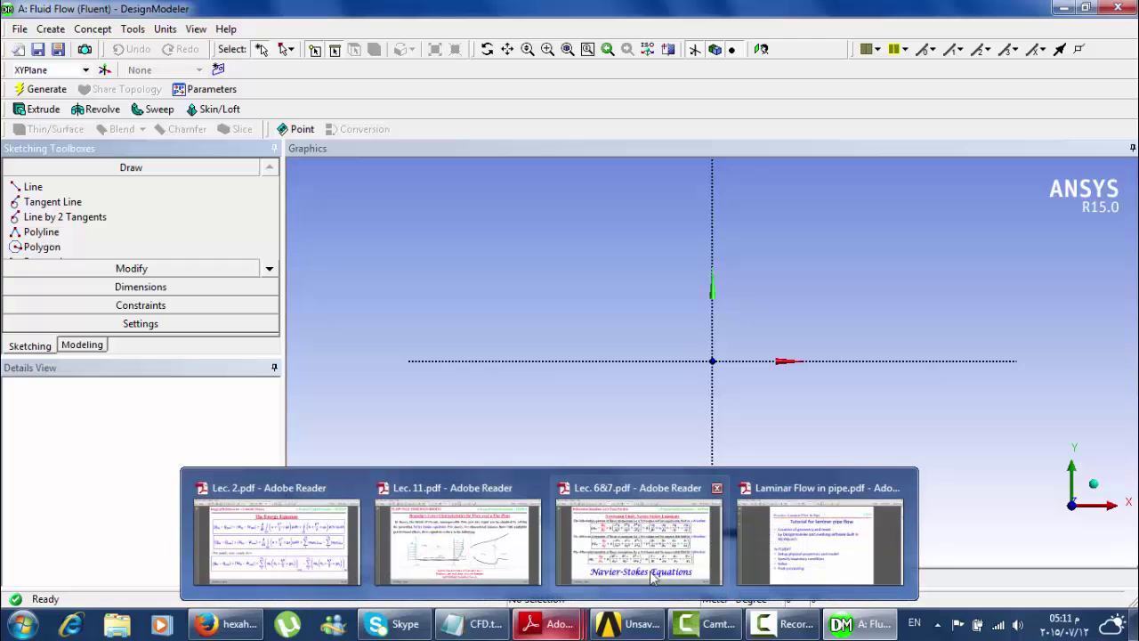
left_click(842, 520)
scroll(846, 520, "down", 1)
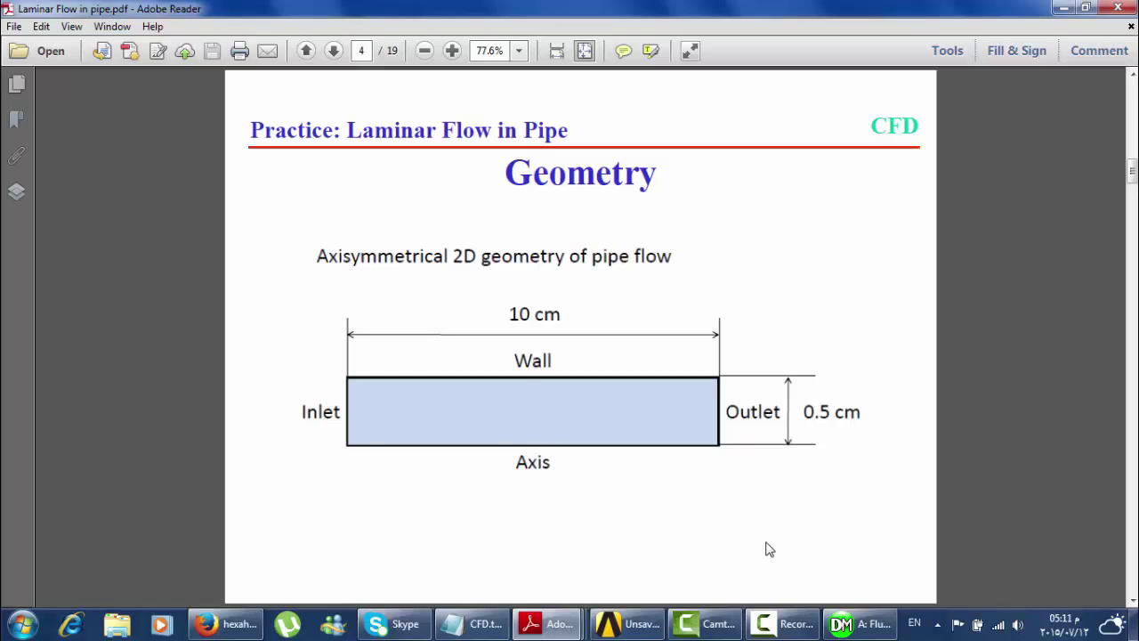
left_click(630, 625)
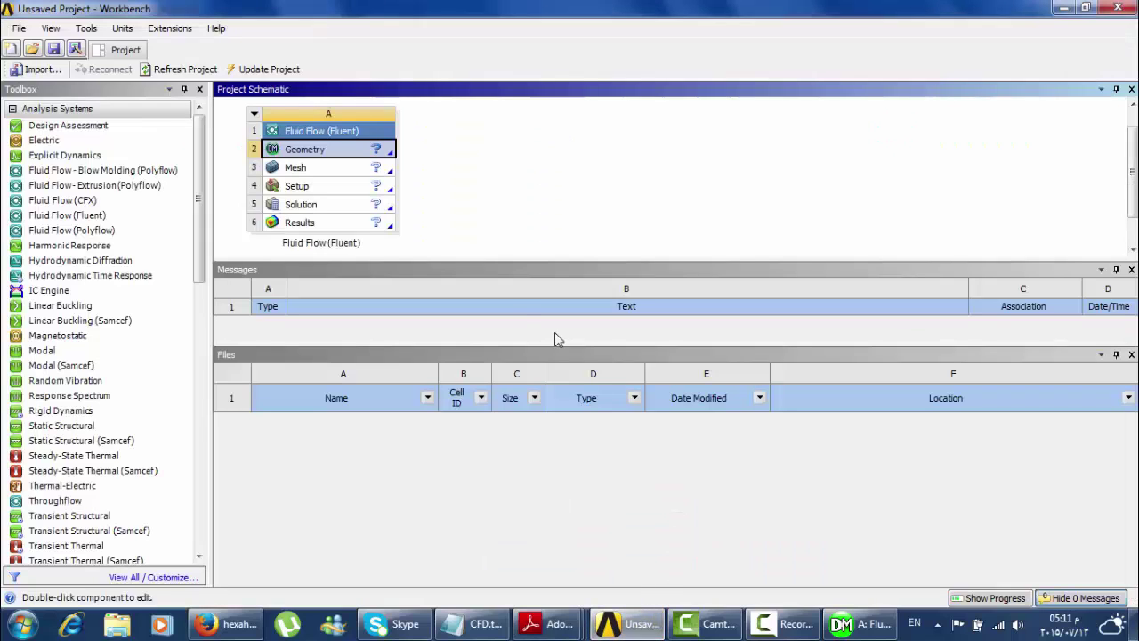
left_click(859, 624)
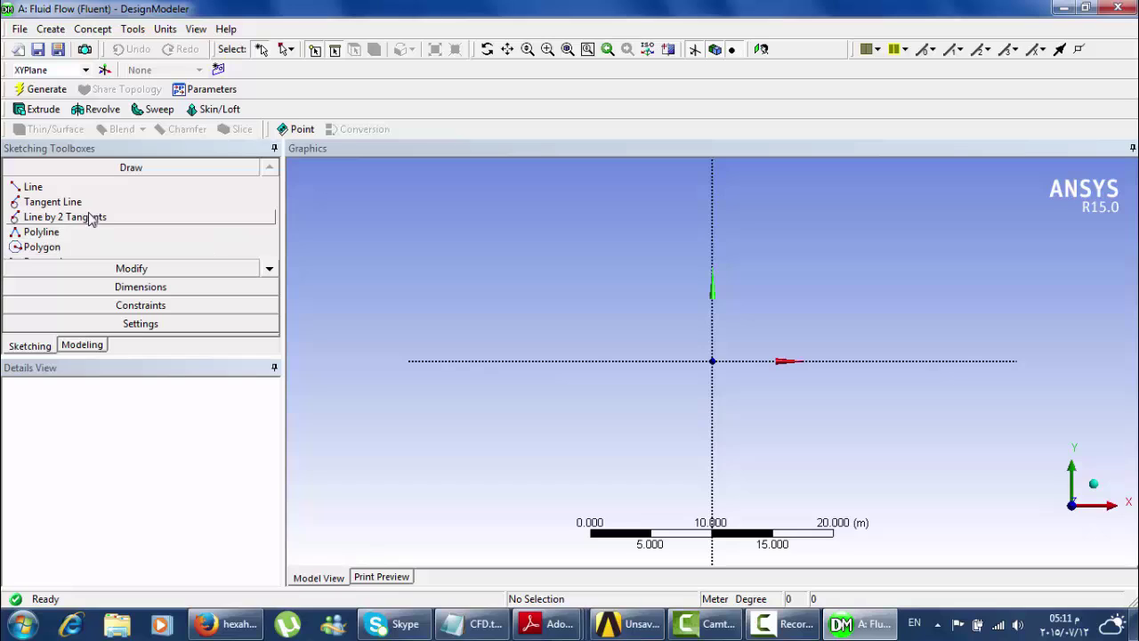
- Draw a rectangle about 26.1 m by 4.3 m with its lower edge on the X axis, spanning both sides of the Y axis
left_click(269, 272)
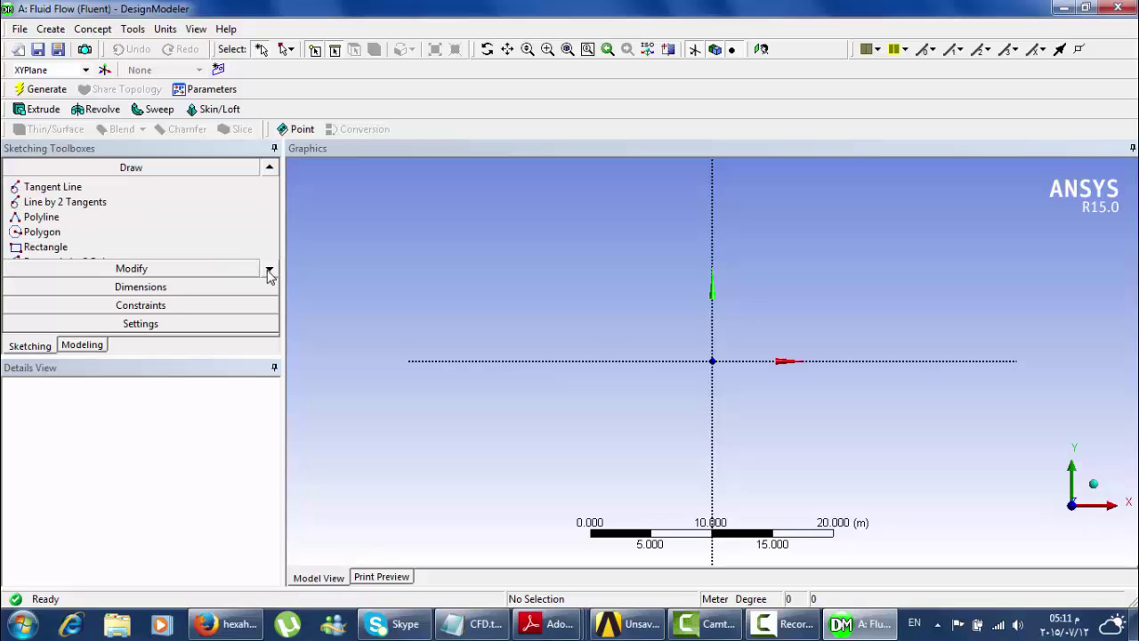
left_click(75, 250)
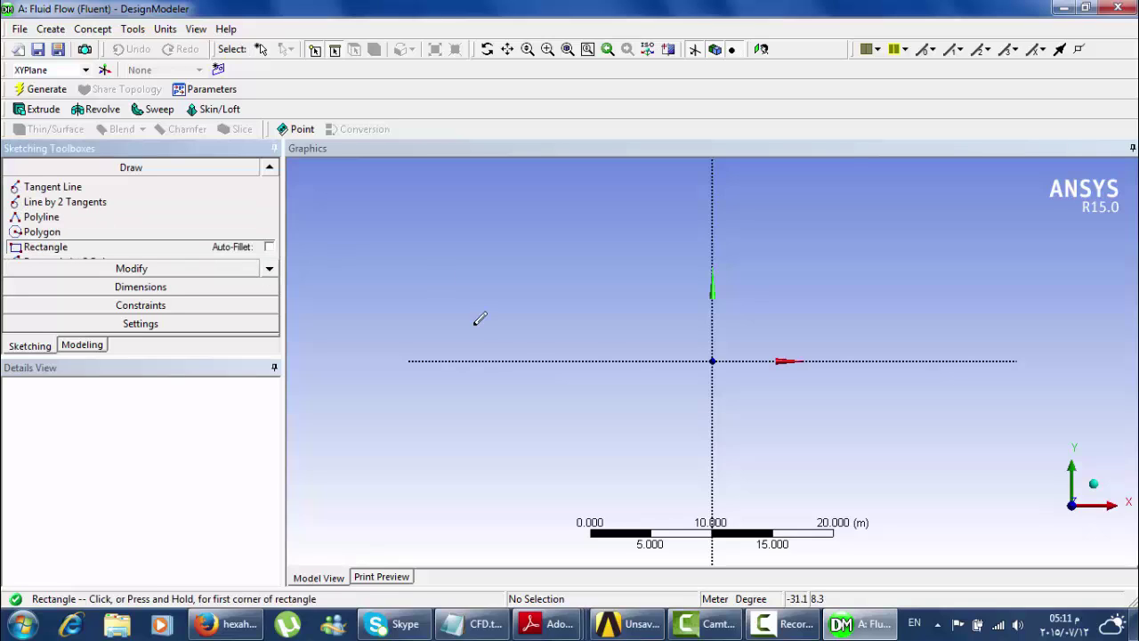
left_click(542, 361)
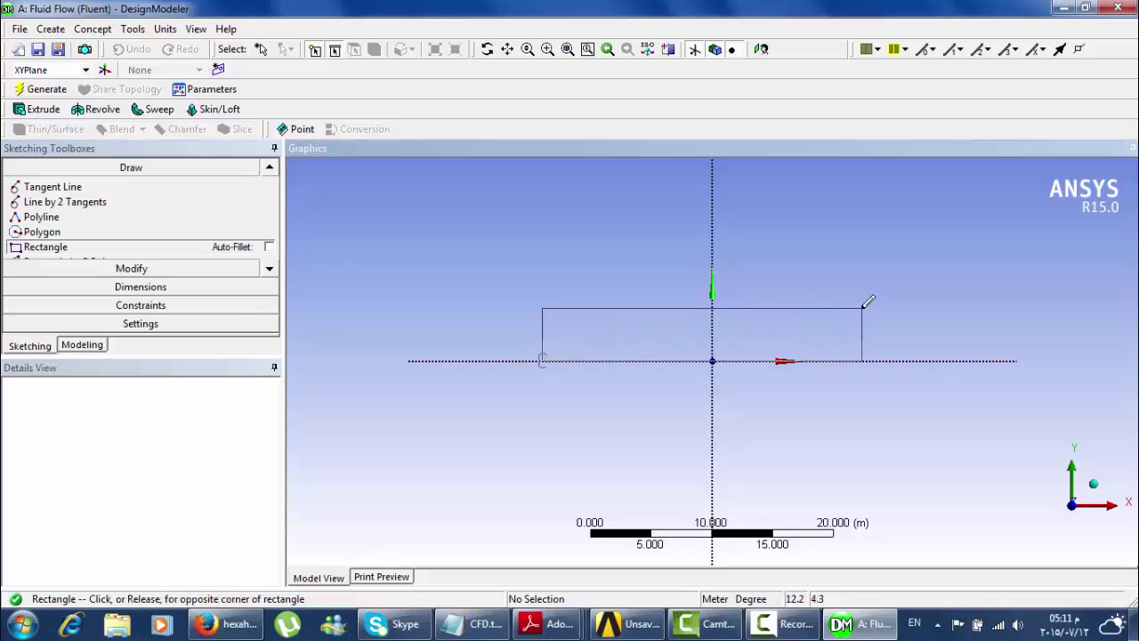
left_click(860, 307)
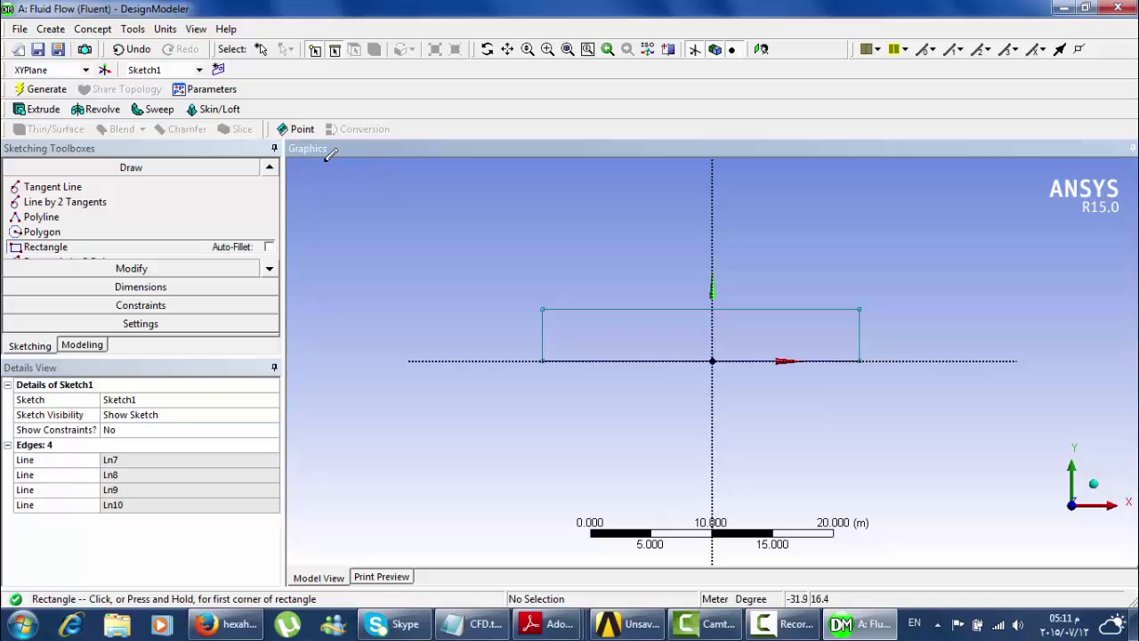
- Change the model units to millimetres and add general dimensions to the rectangle's height and length
left_click(163, 30)
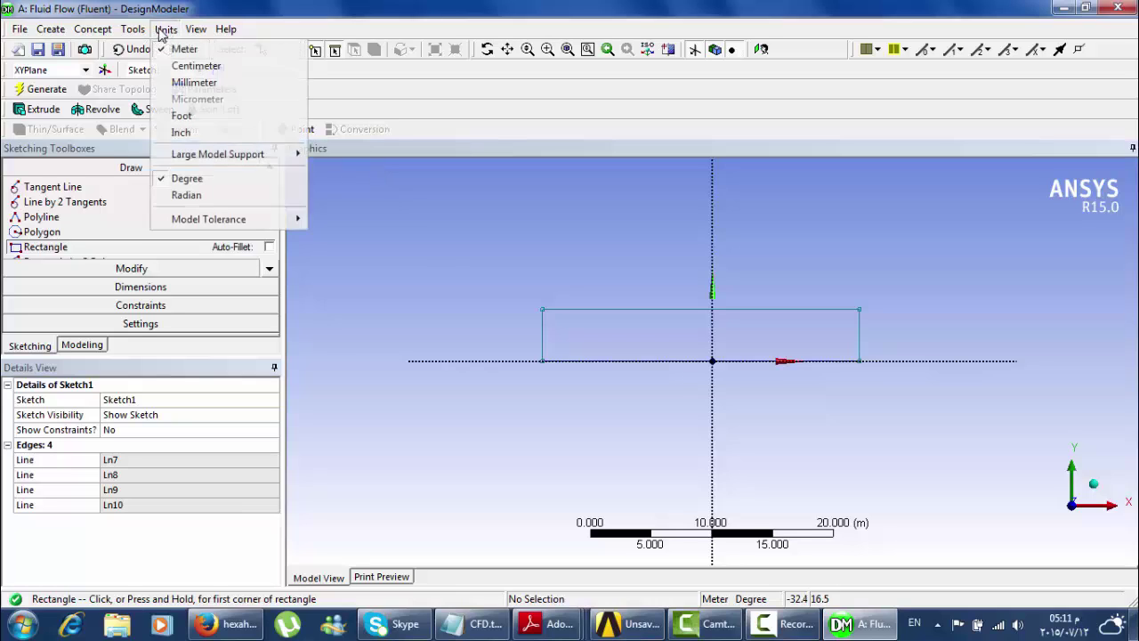
left_click(183, 82)
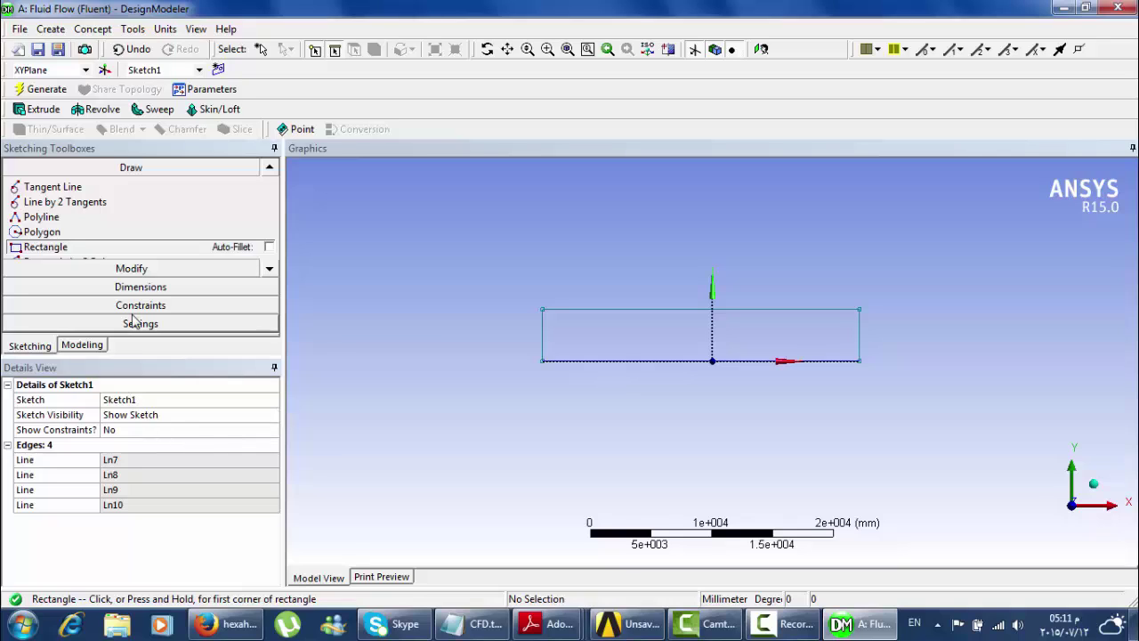
left_click(145, 291)
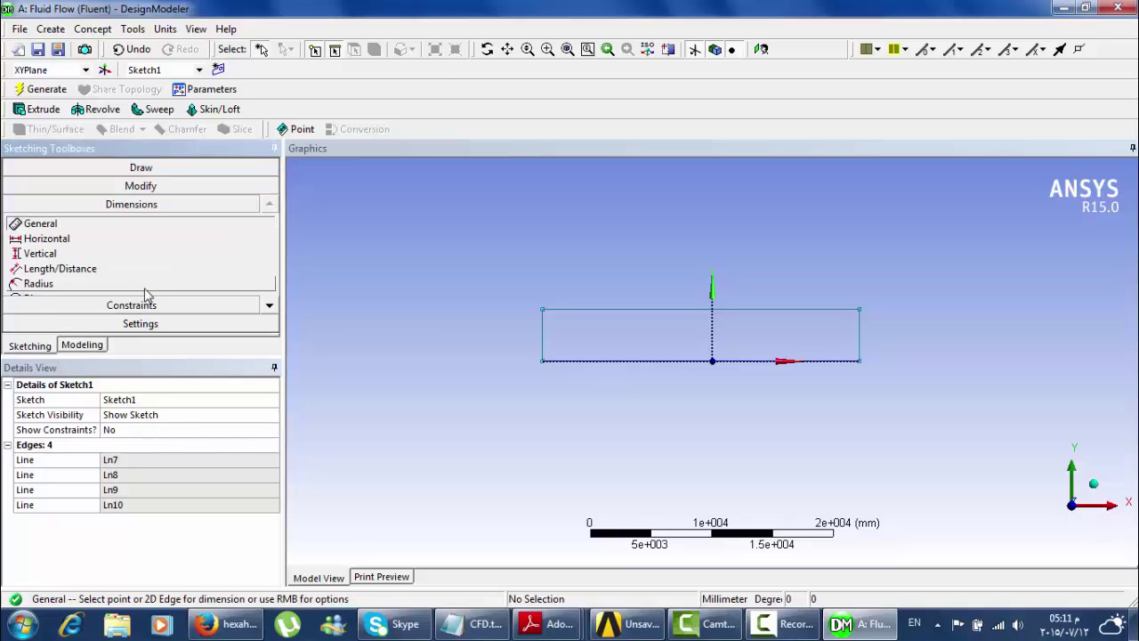
left_click(540, 334)
left_click(503, 325)
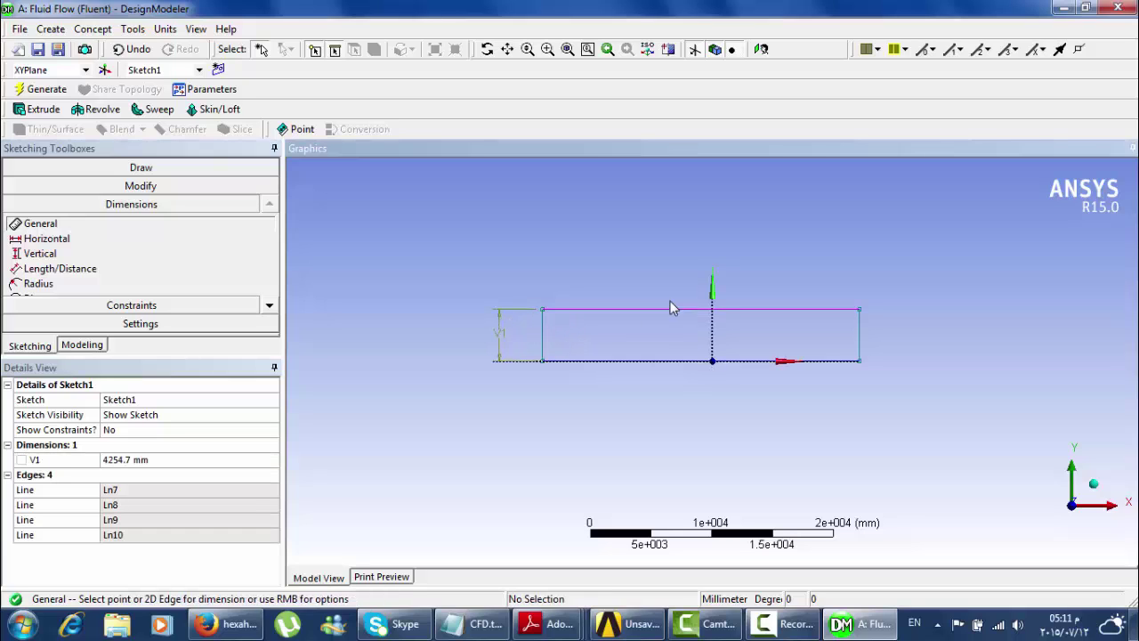
left_click(710, 310)
left_click(699, 267)
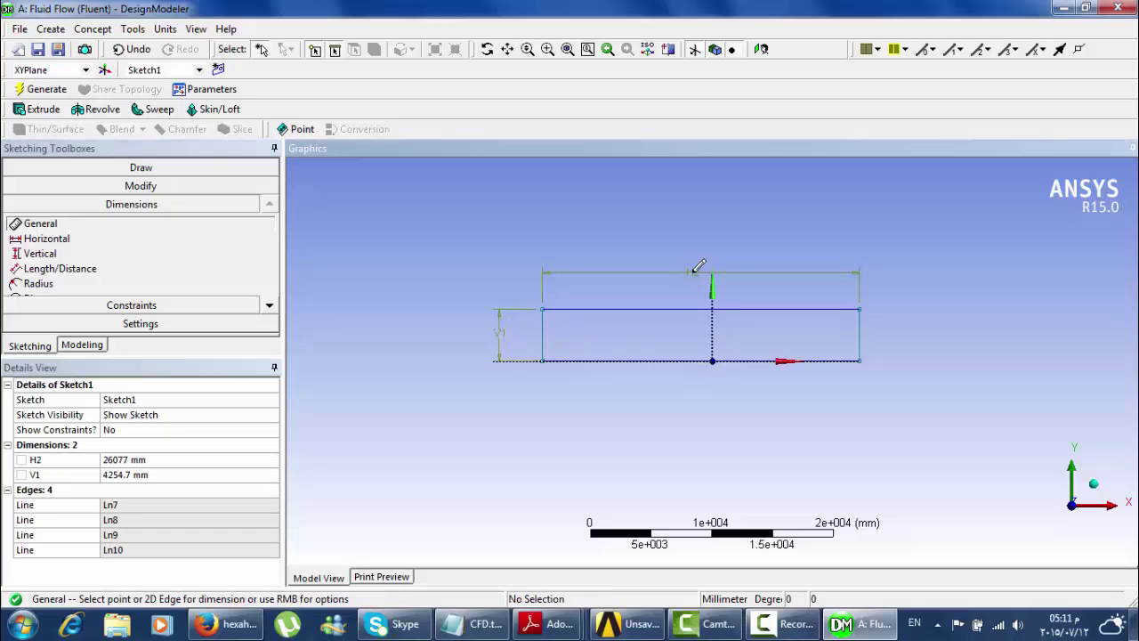
- Set the rectangle's length H2 to 100 mm and its height V1 to 5 mm
left_click(138, 461)
type("100")
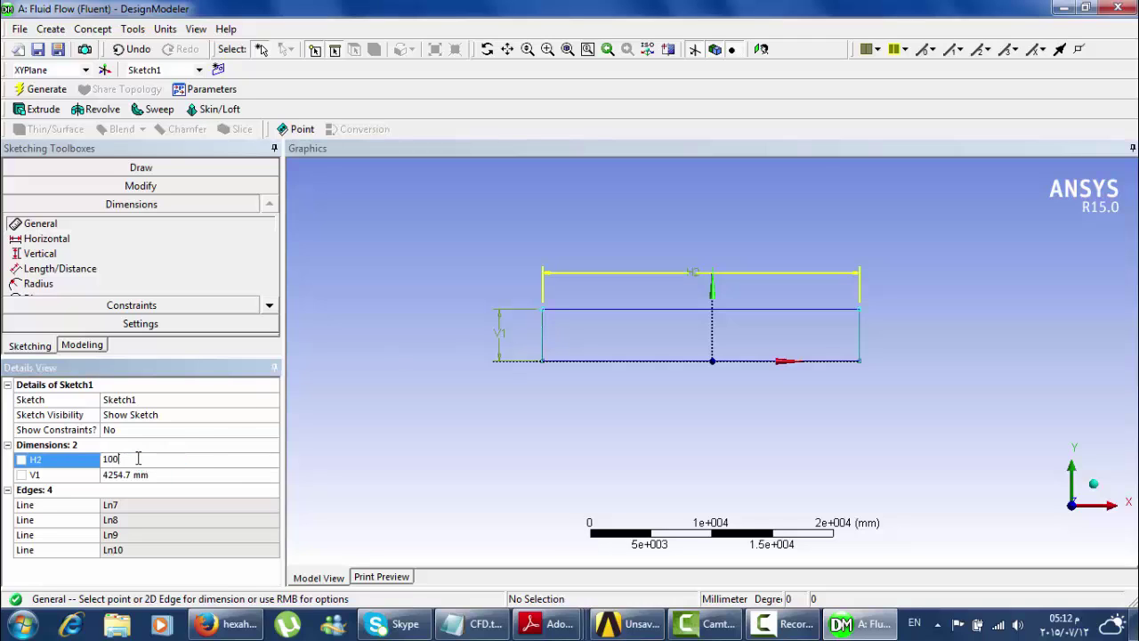
key("Return")
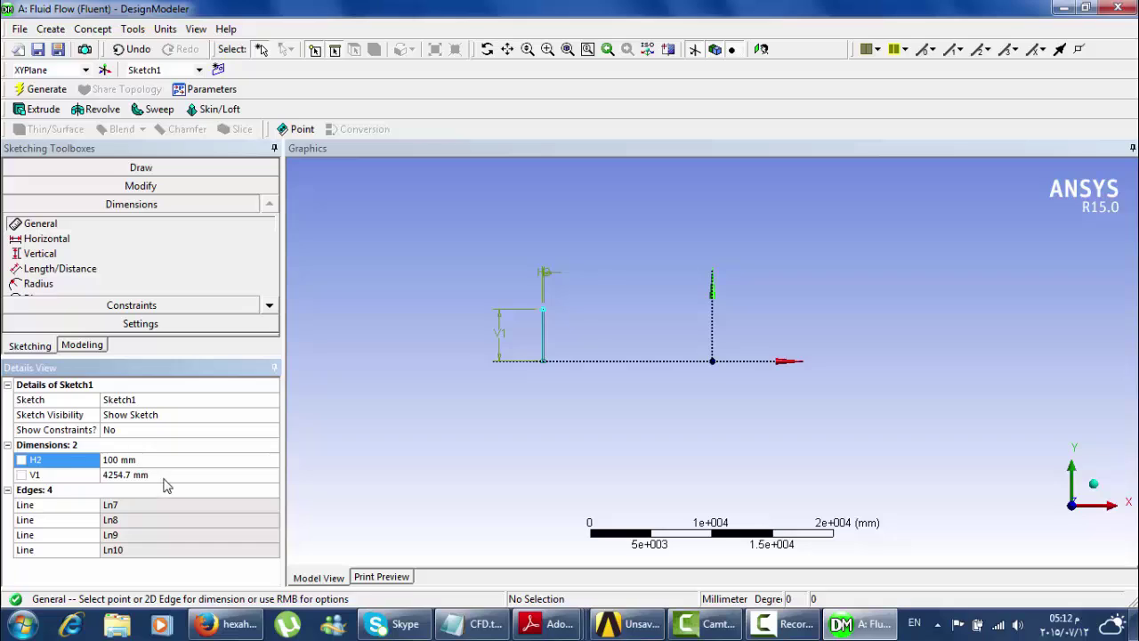
left_click(163, 474)
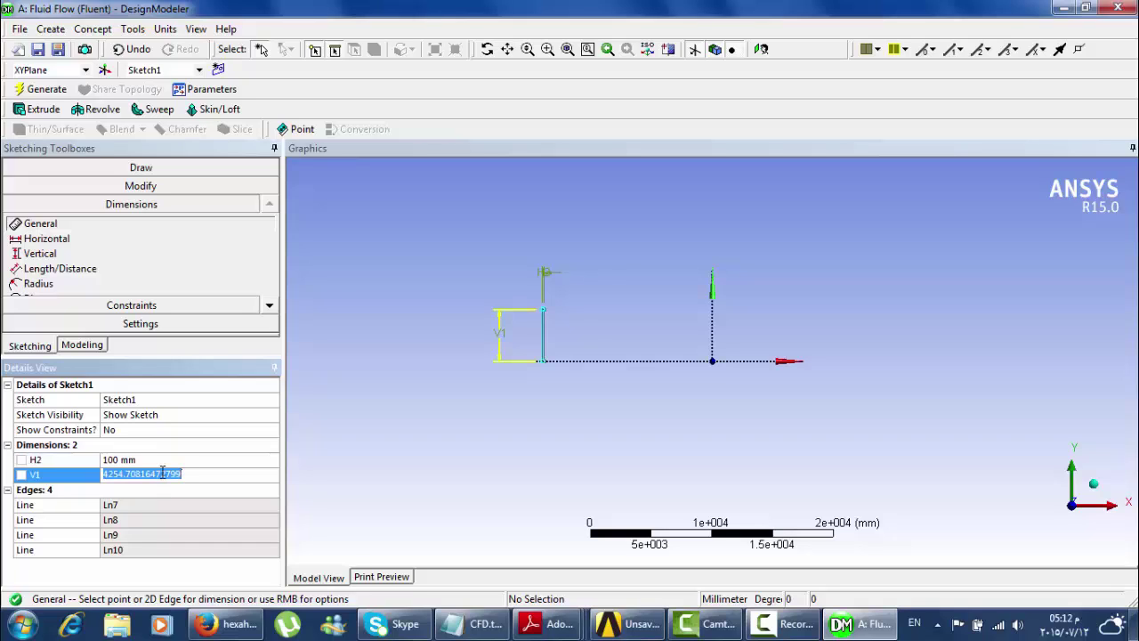
type("5")
key("Return")
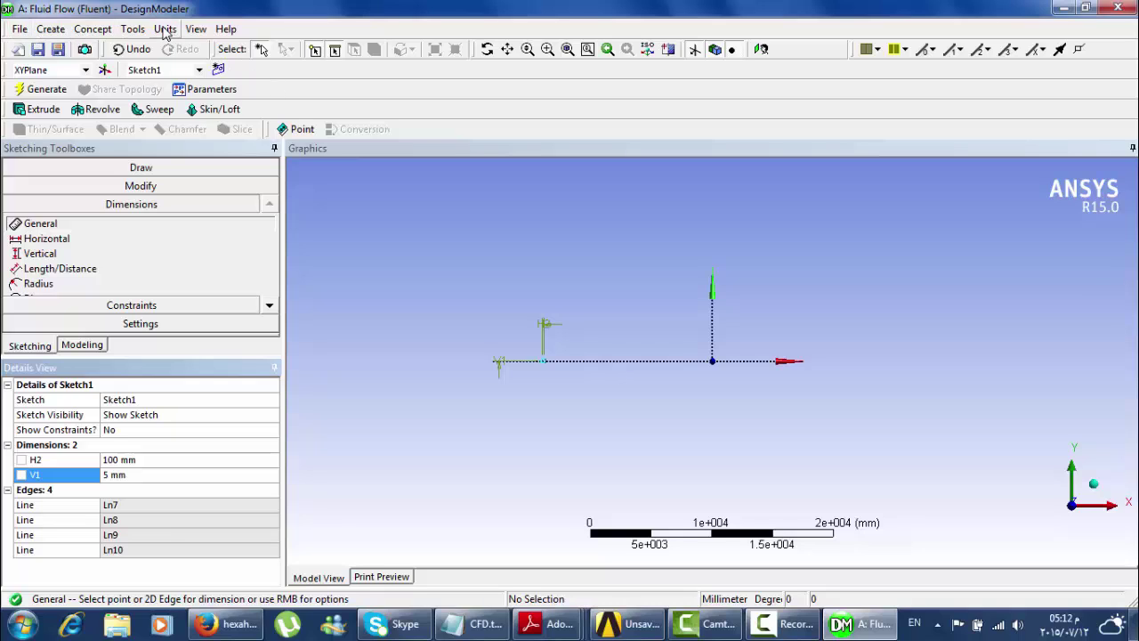
left_click(165, 30)
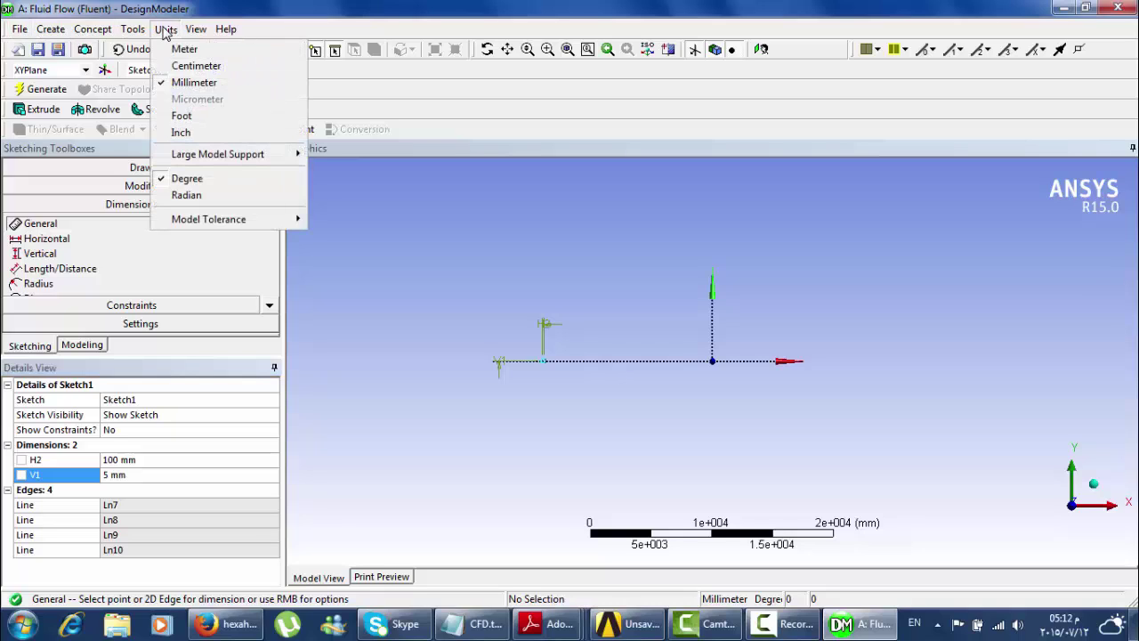
left_click(165, 29)
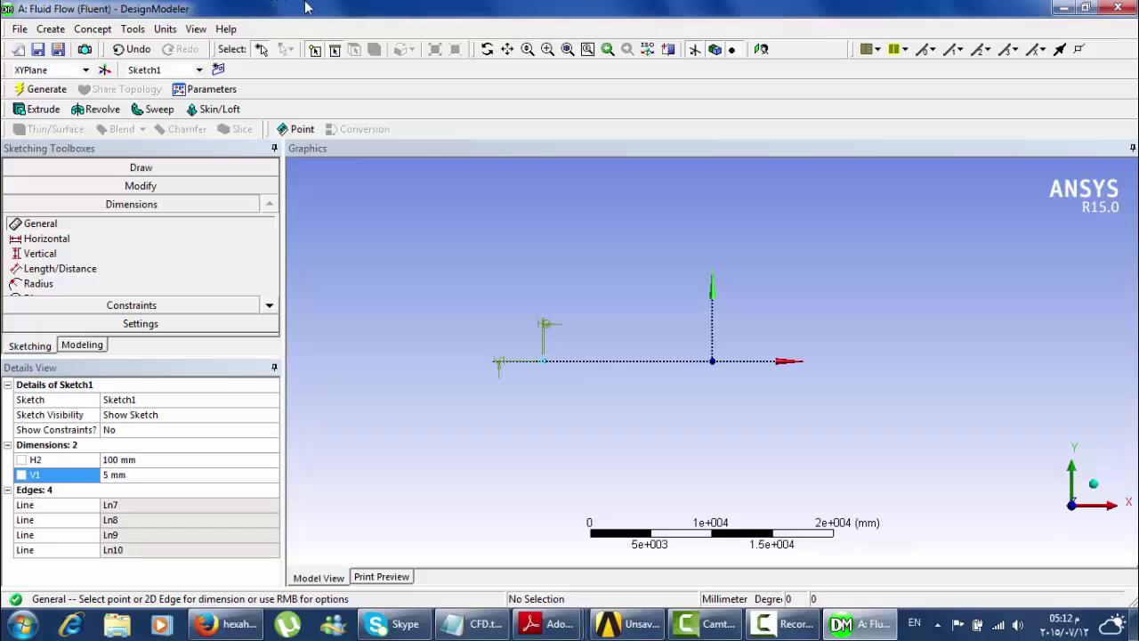
- Create a surface from the four edges of the 100 mm by 5 mm rectangle sketch and generate it
left_click(547, 49)
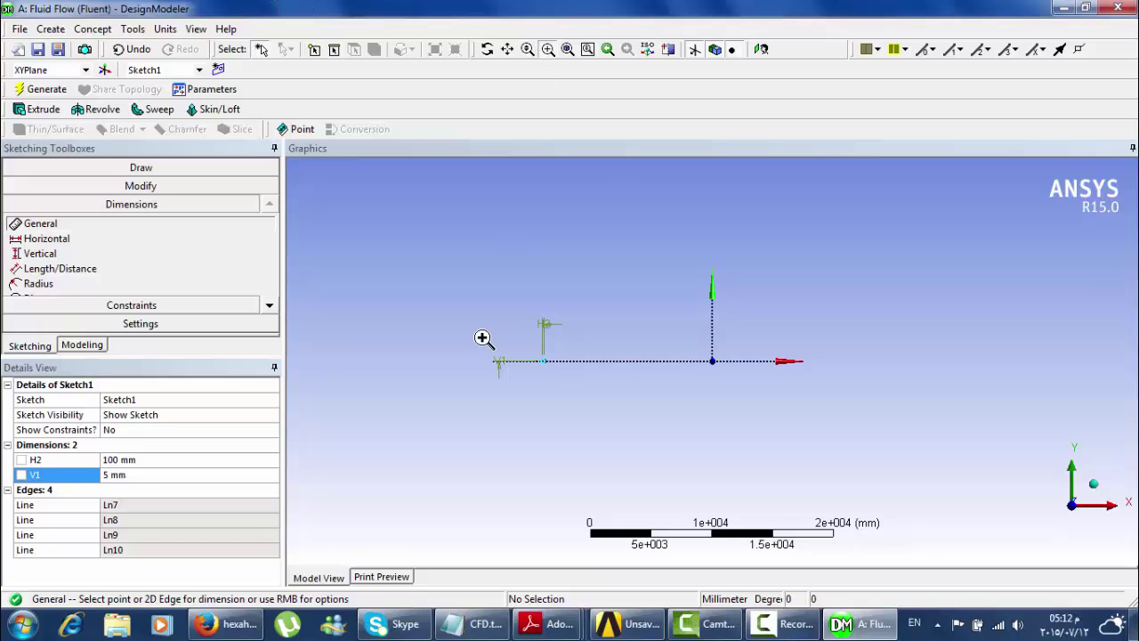
left_click_drag(526, 344, 570, 380)
left_click_drag(664, 340, 722, 379)
left_click_drag(557, 354, 697, 401)
mouse_move(375, 262)
left_mouse_down()
mouse_move(766, 325)
mouse_move(1081, 337)
left_mouse_up()
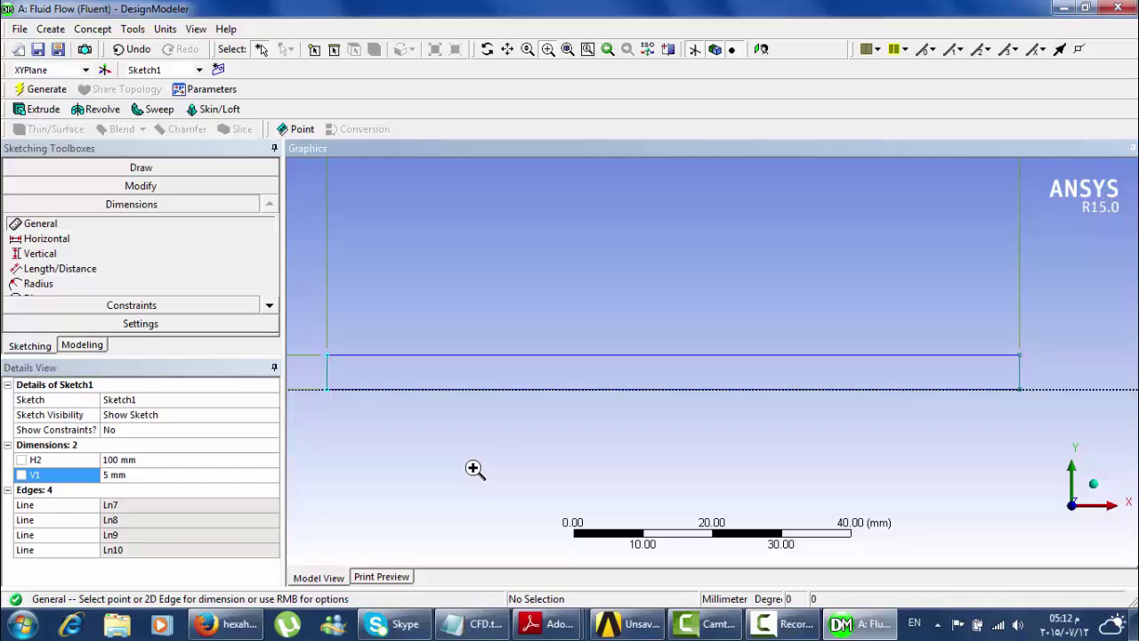
left_click(93, 29)
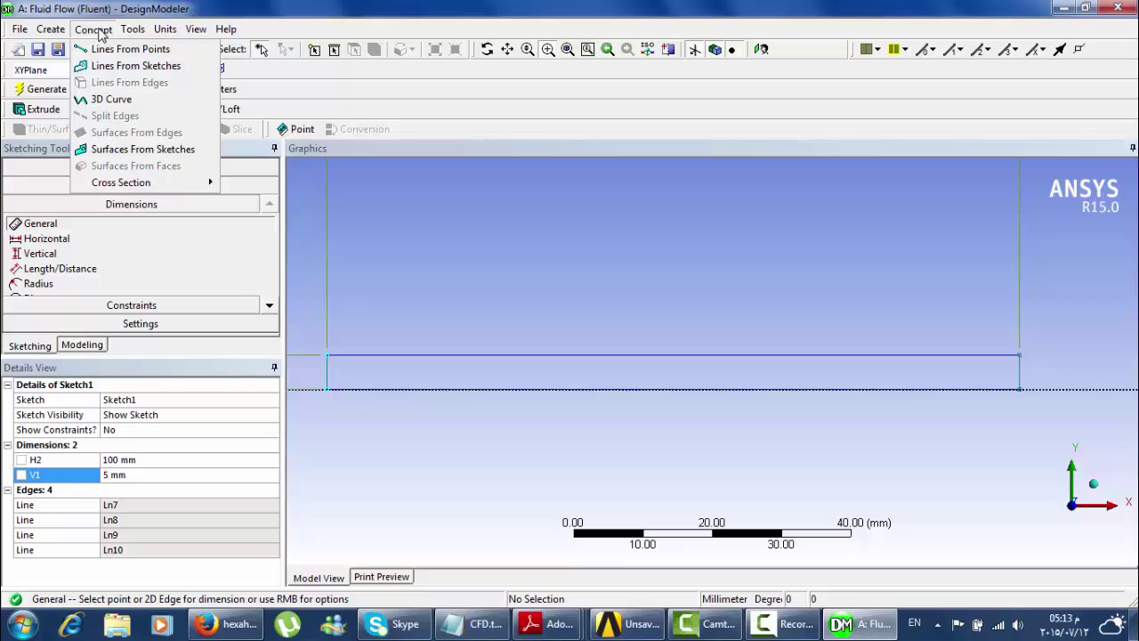
left_click(129, 149)
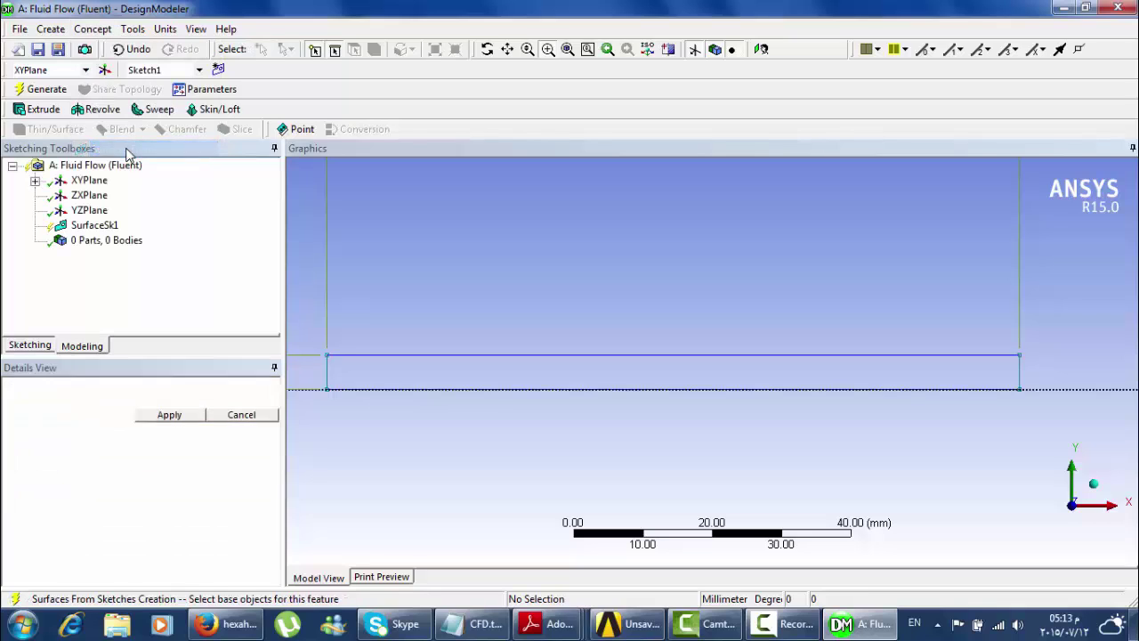
left_click(398, 355)
left_click(328, 378, "ctrl")
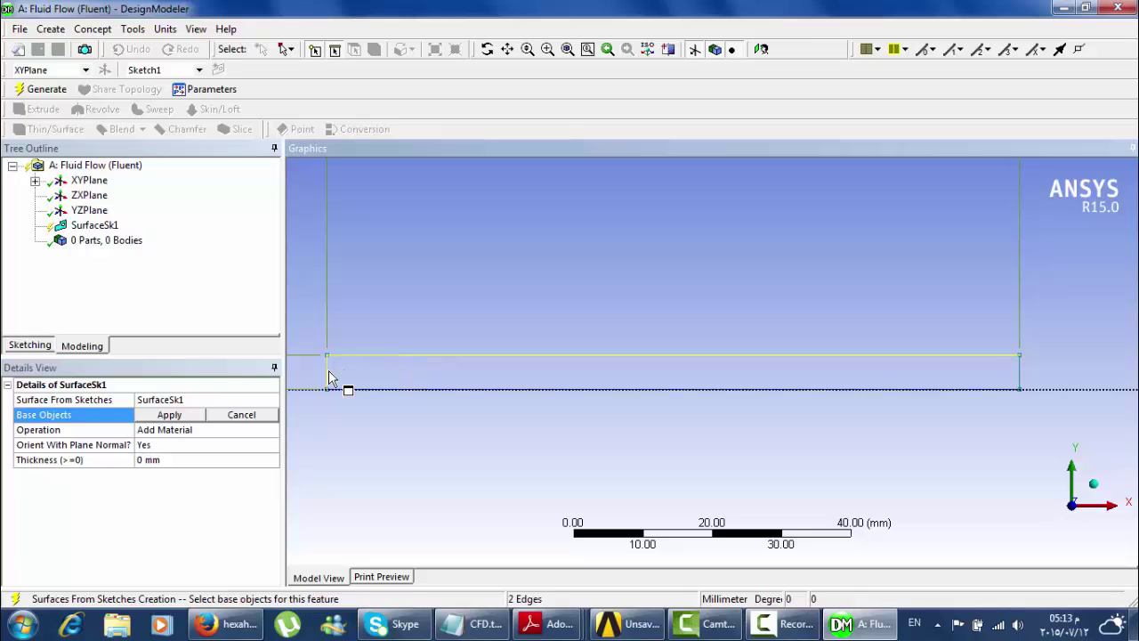
left_click(389, 394, "ctrl")
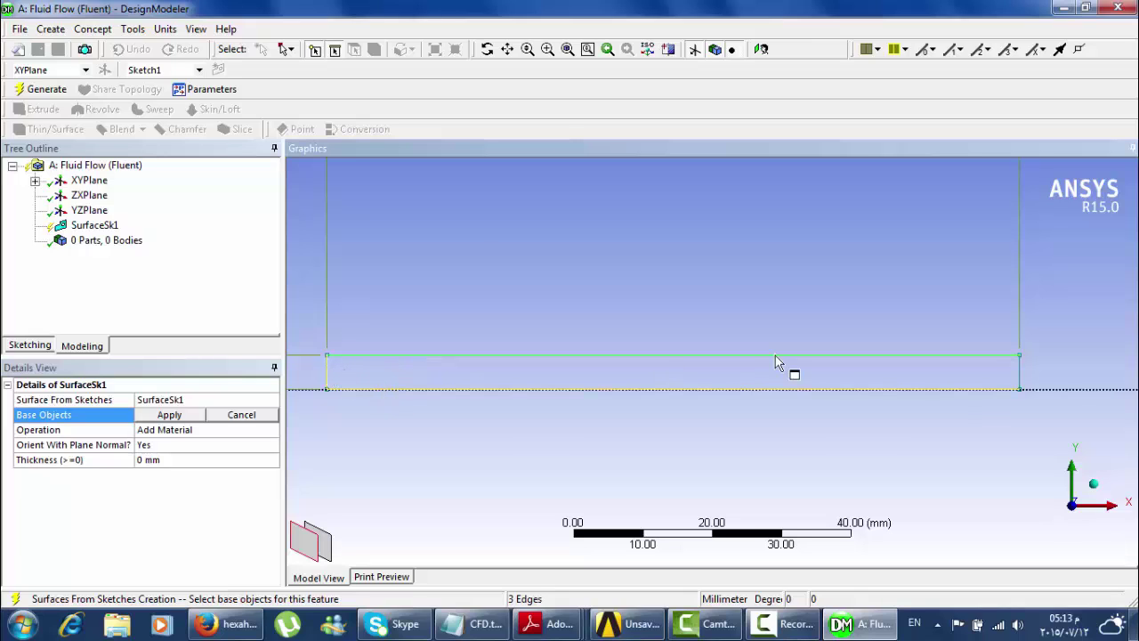
left_click(1020, 378, "ctrl")
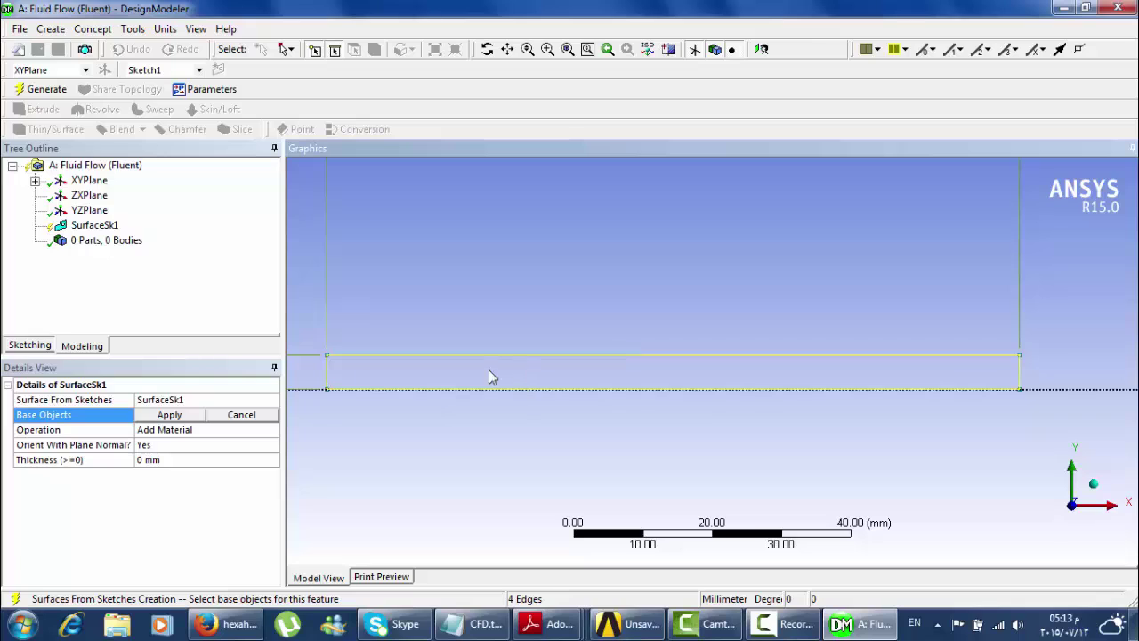
left_click(178, 416)
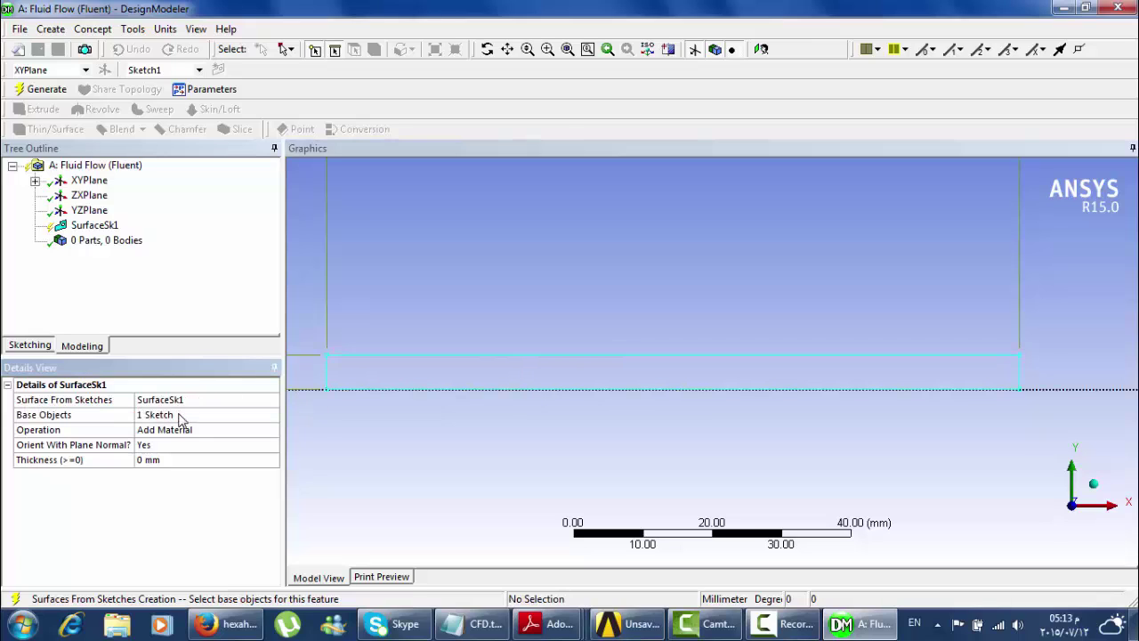
left_click(42, 97)
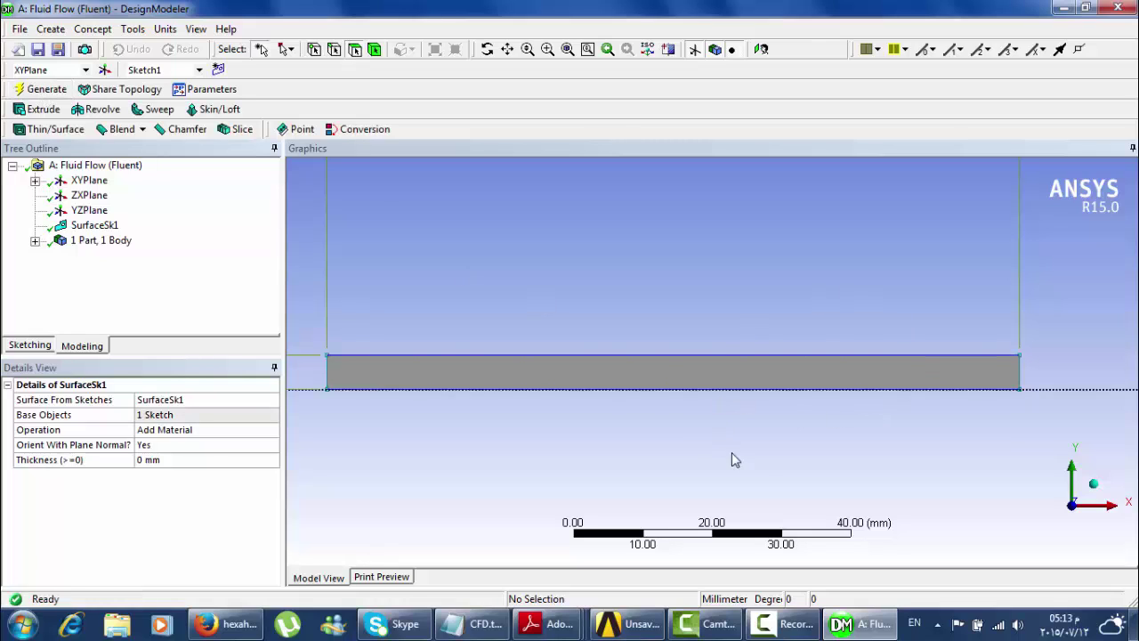
- Start saving the project and choose the CFD folder in My Documents as its location
left_click(37, 50)
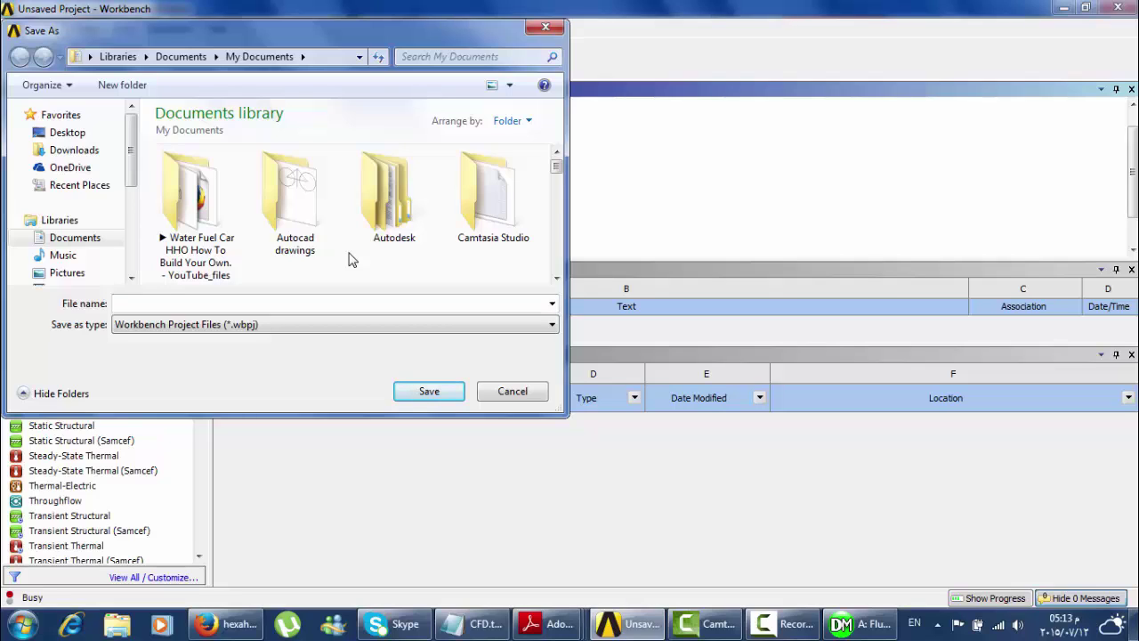
left_click(556, 277)
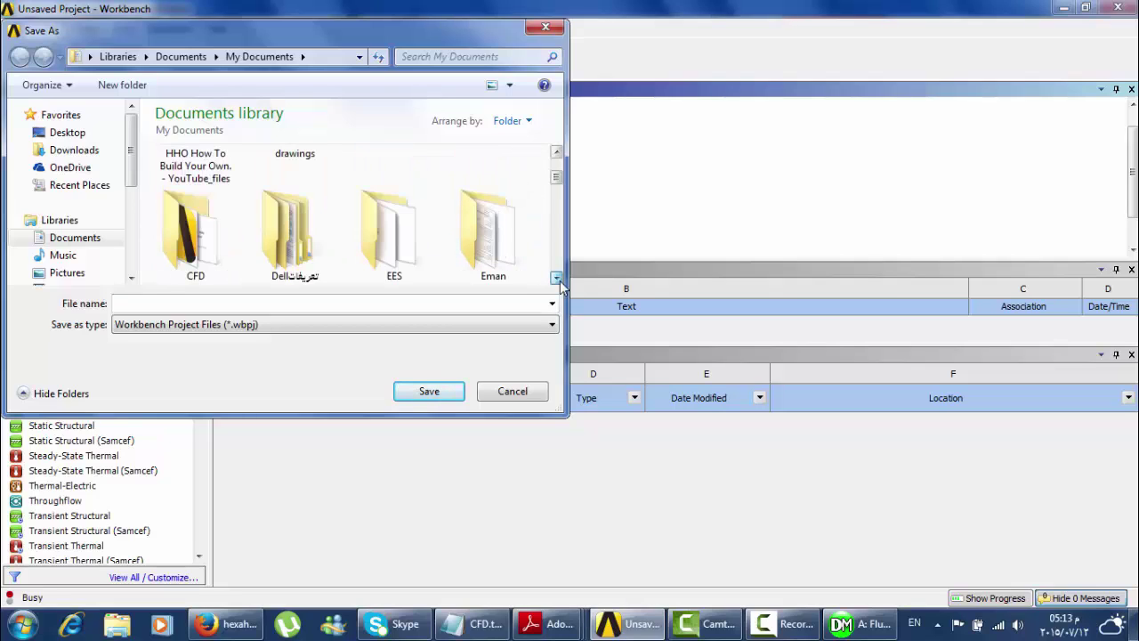
double_click(192, 230)
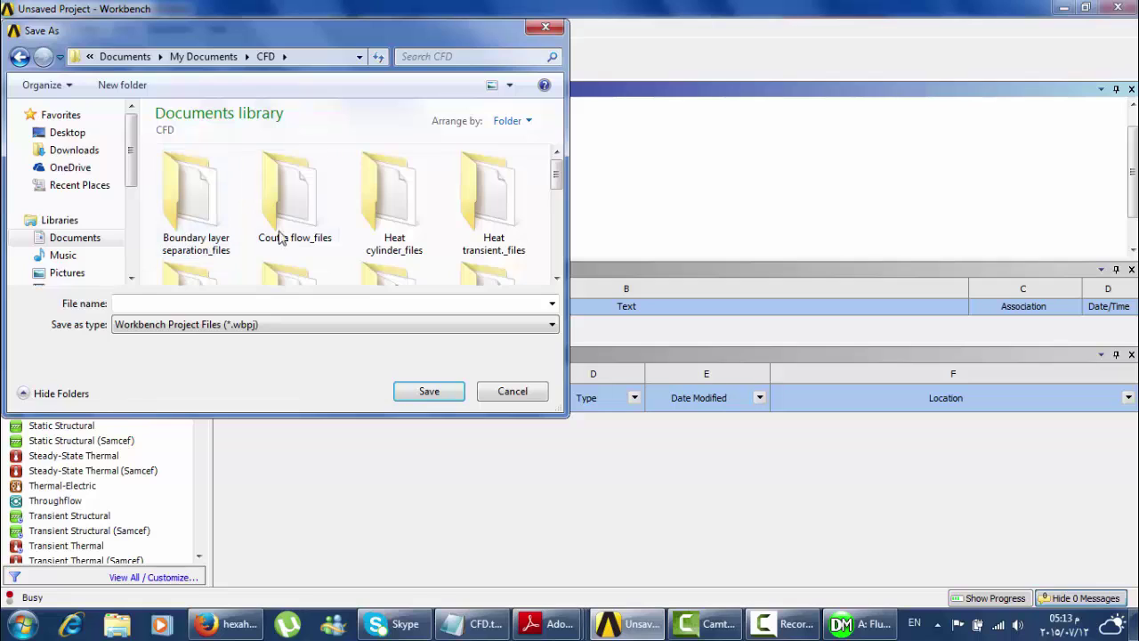
left_click(239, 307)
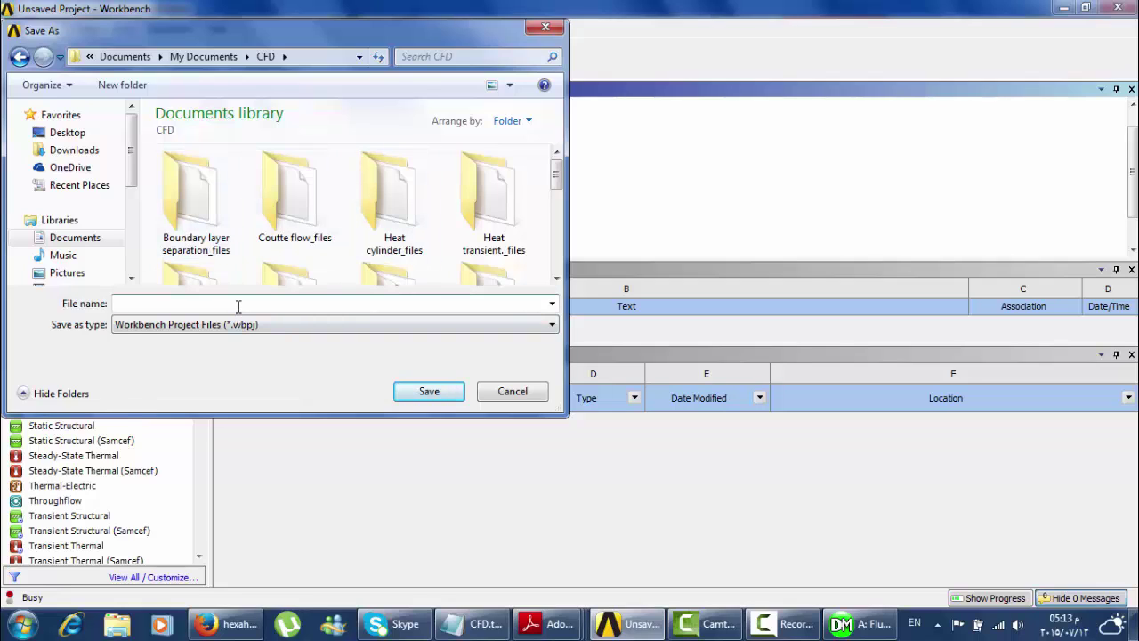
type("Fluid floe")
key("BackSpace")
key("BackSpace")
type("ow")
type(" lamin")
type("a")
type("r")
key("BackSpace")
key("BackSpace")
key("BackSpace")
key("BackSpace")
key("BackSpace")
key("BackSpace")
key("BackSpace")
key("BackSpace")
key("BackSpace")
key("BackSpace")
key("BackSpace")
key("BackSpace")
key("BackSpace")
key("BackSpace")
key("BackSpace")
key("BackSpace")
key("BackSpace")
- Save the project under the file name Laminar fluid flow
type("Lam")
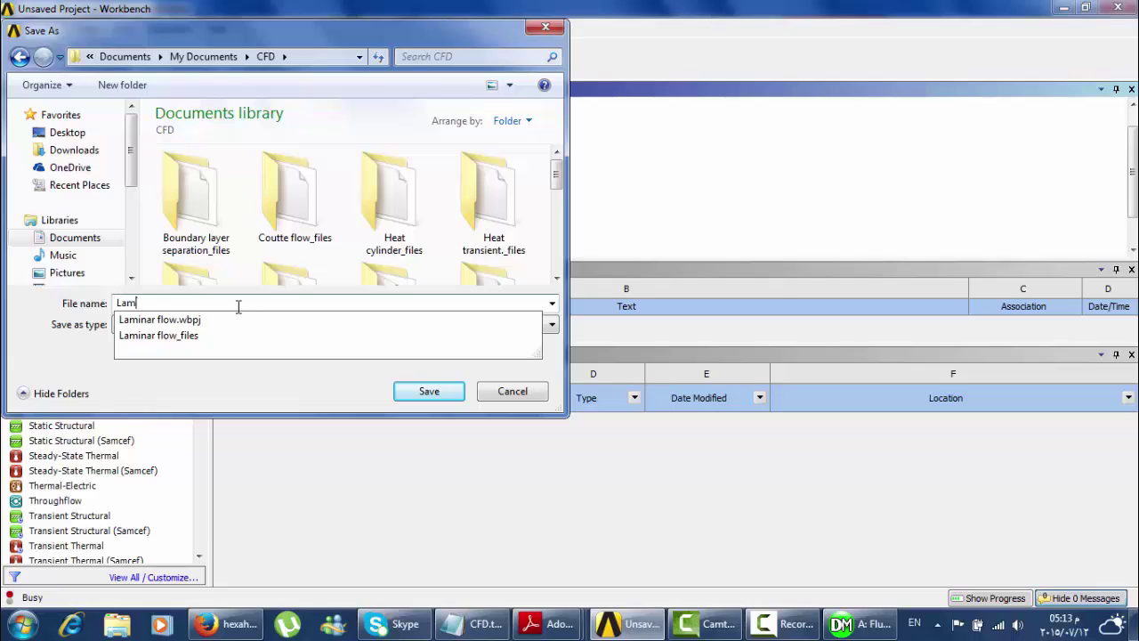
type("inar fluid flo")
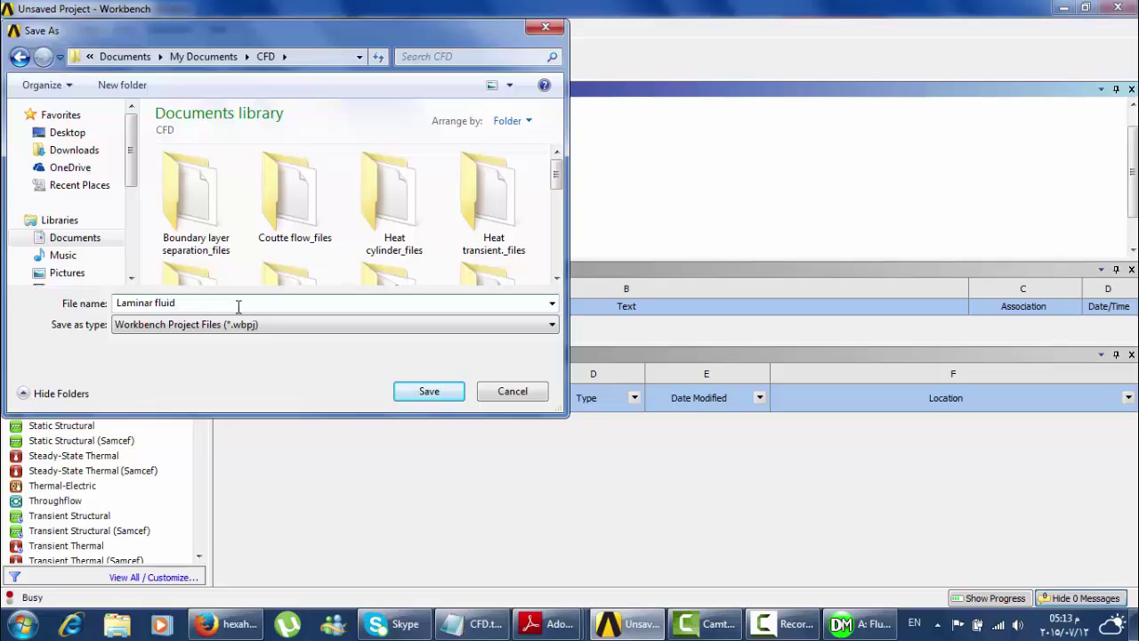
type("w")
key("Return")
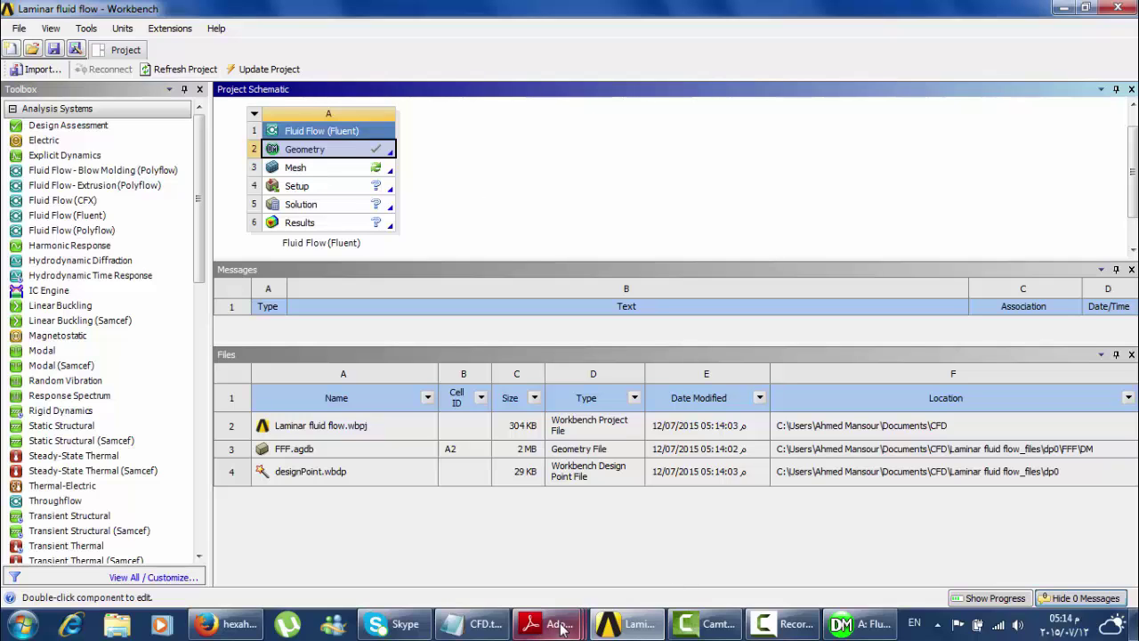
- Check the element size and divisions on the Mesh Generation slide of Laminar Flow in pipe.pdf and return to Workbench
mouse_move(550, 624)
left_click(812, 554)
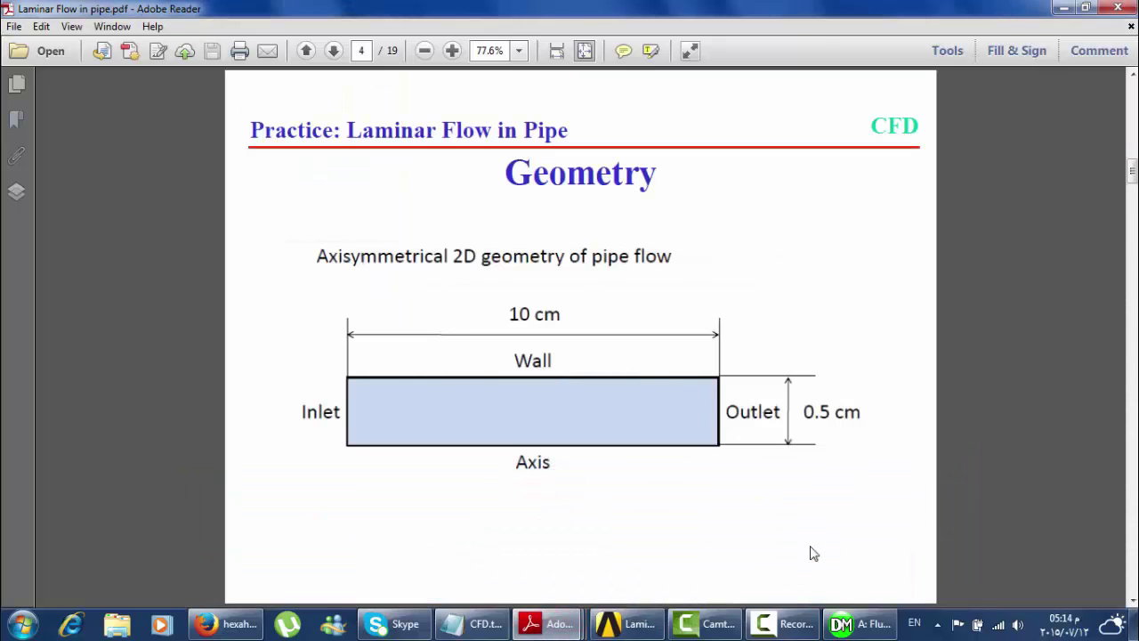
key("Right")
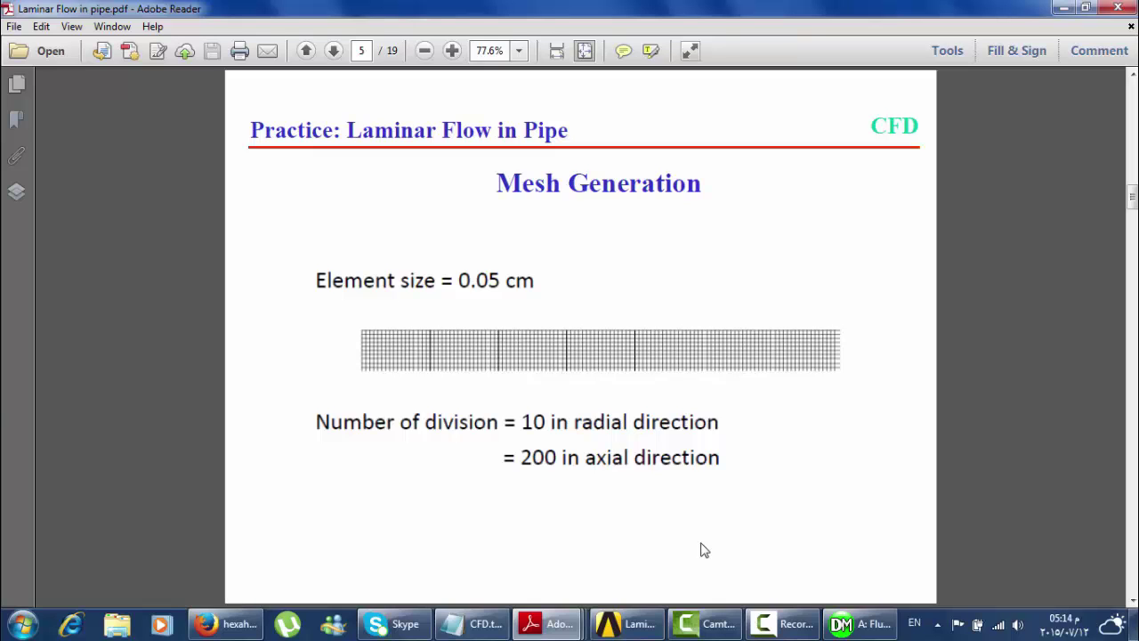
left_click(643, 626)
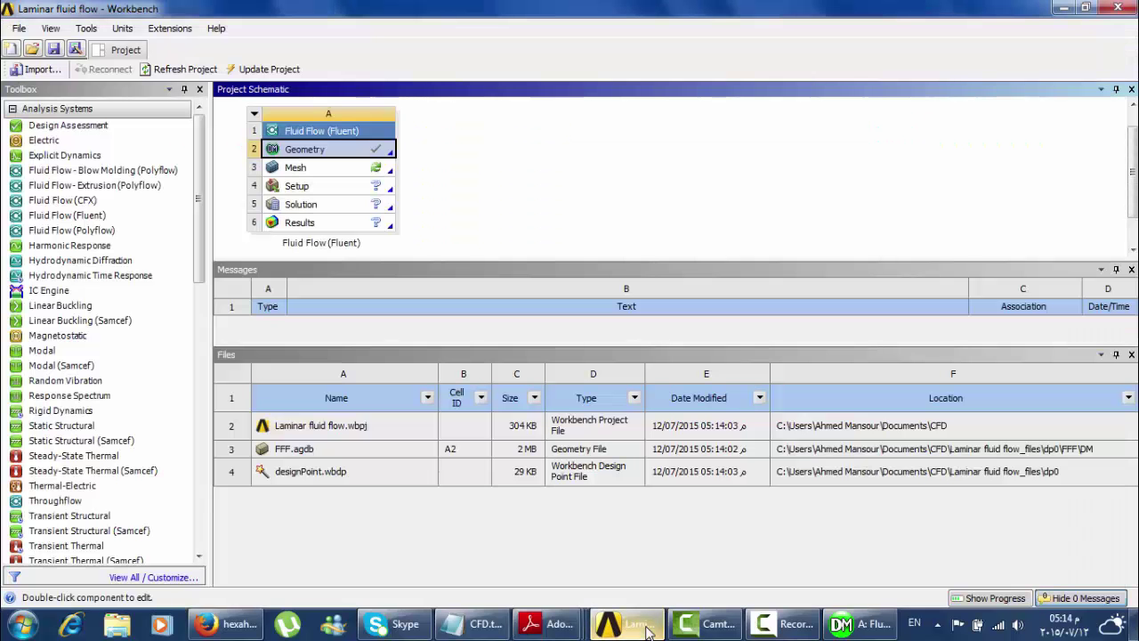
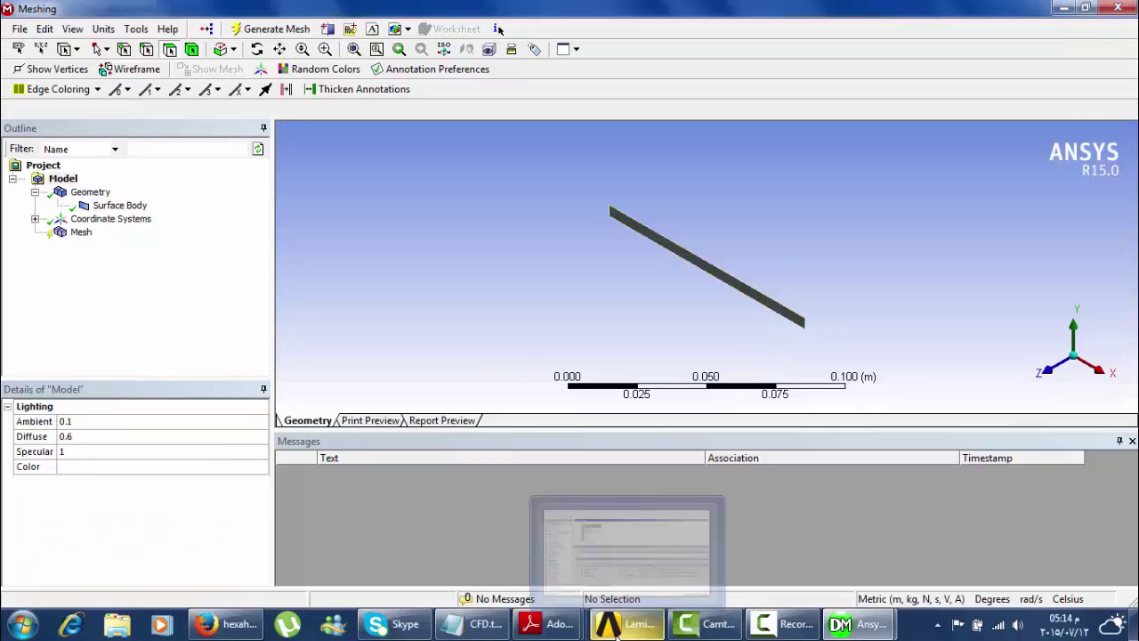
left_click(627, 534)
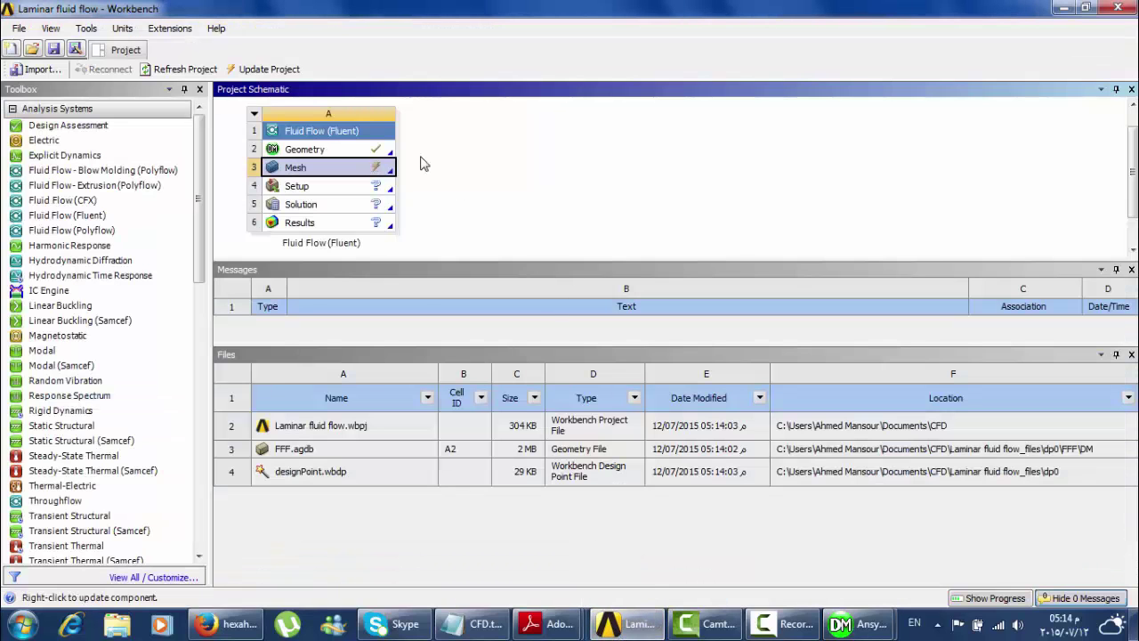
left_click(365, 154)
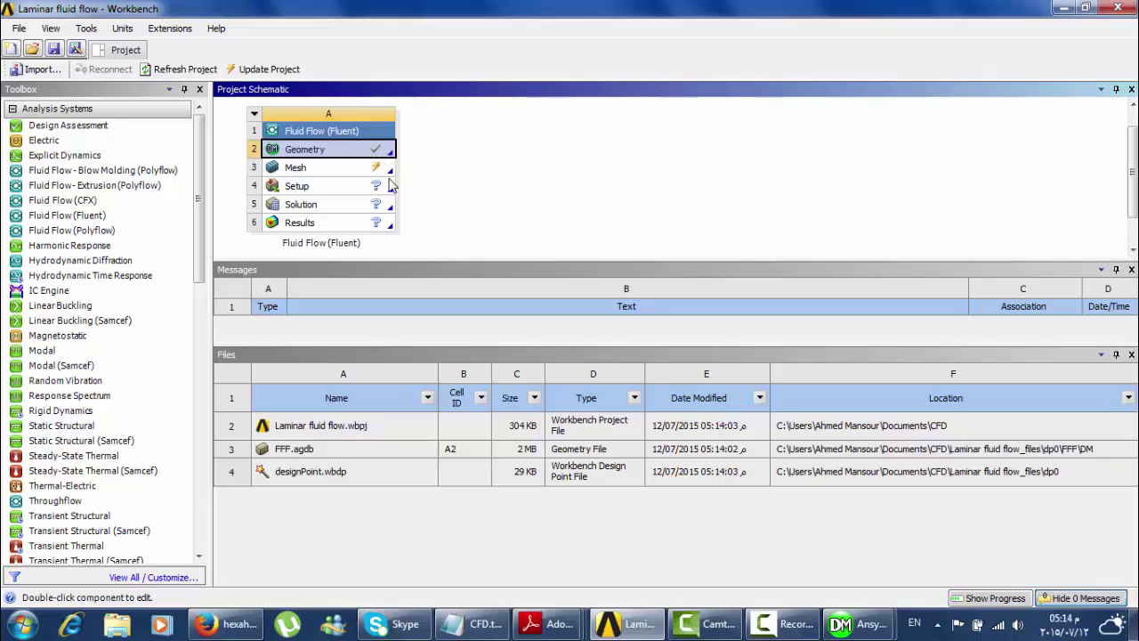
left_click(787, 624)
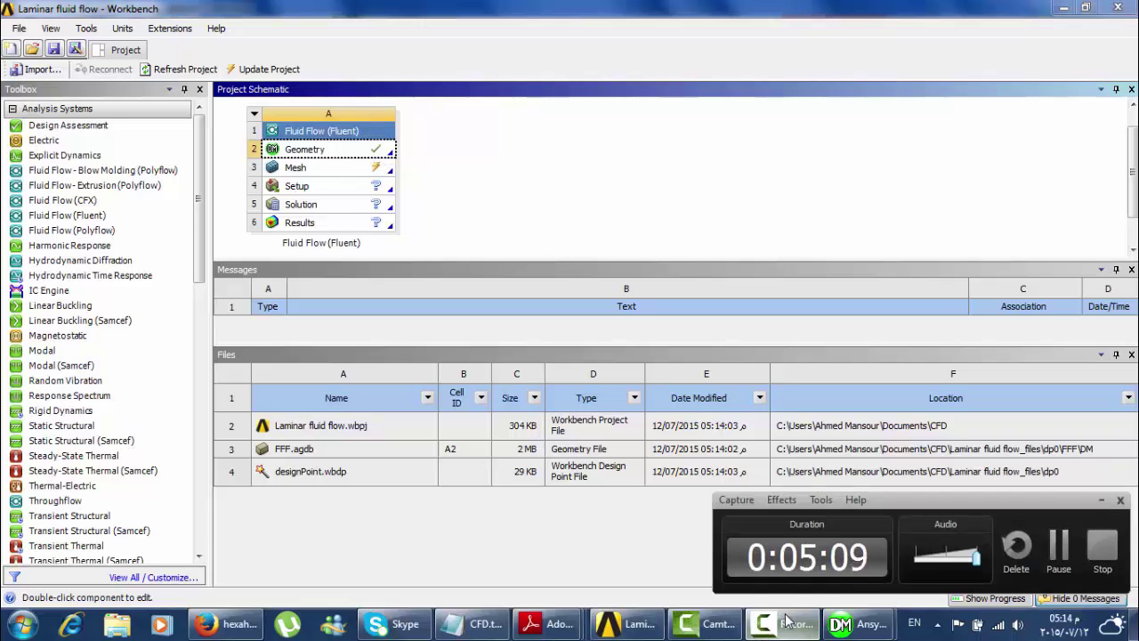
left_click(1056, 554)
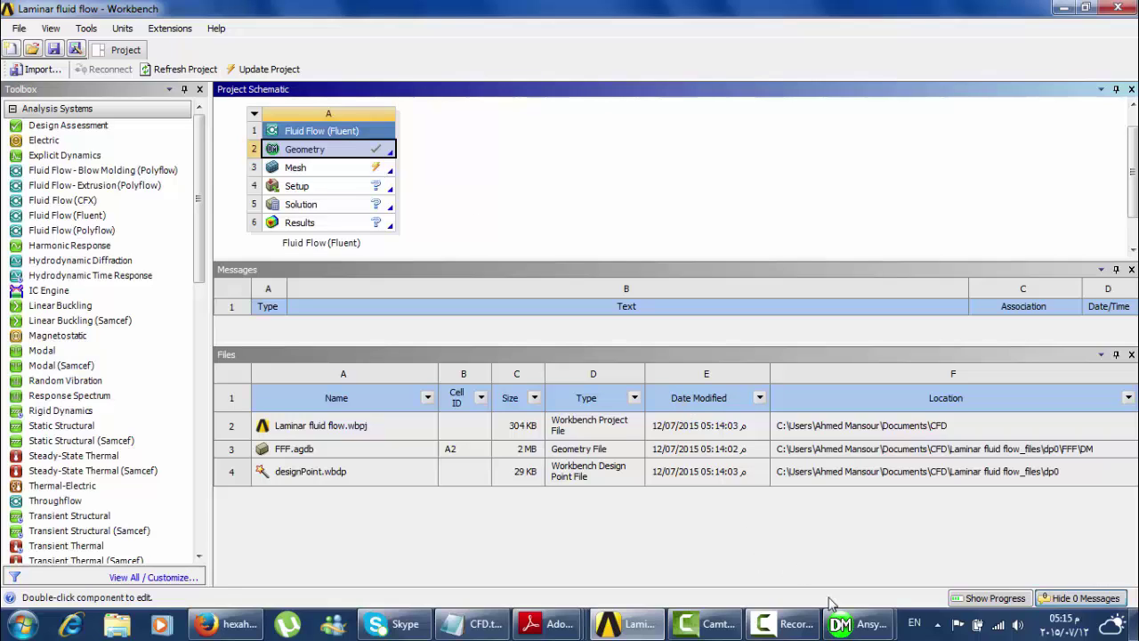
- Switch to the Meshing window of the Fluid Flow (Fluent) system
mouse_move(854, 632)
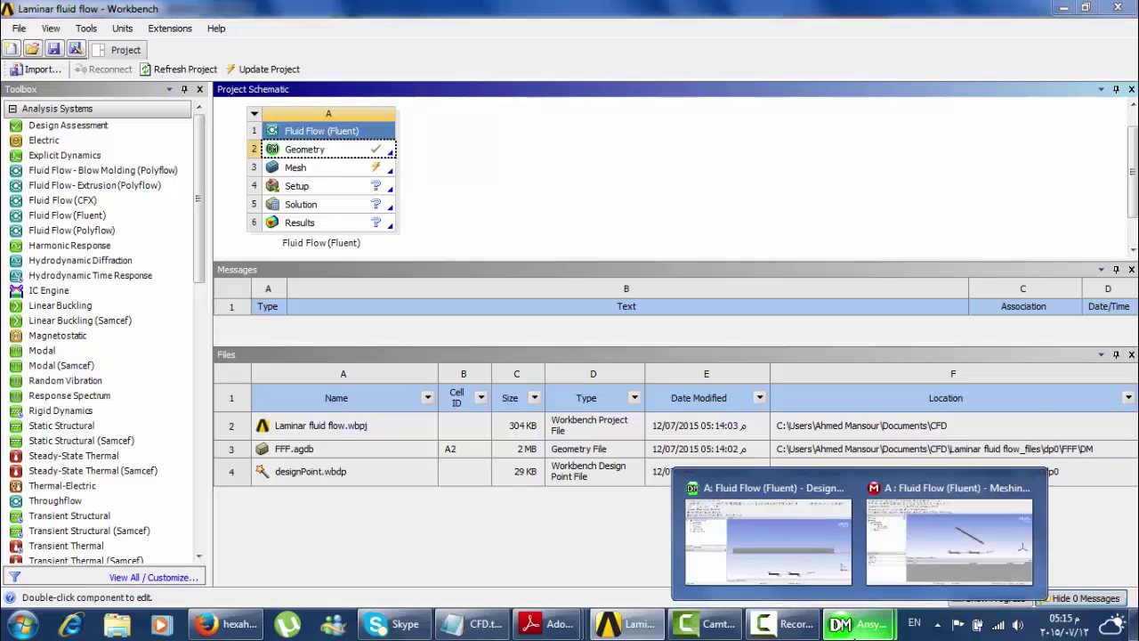
left_click(929, 564)
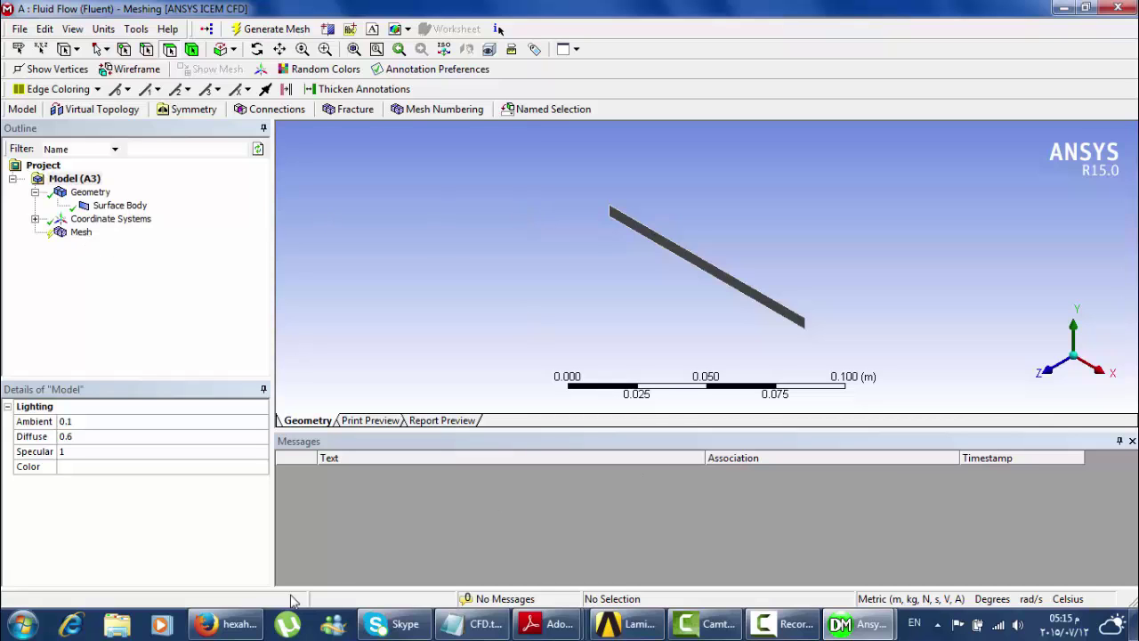
- Switch to Firefox and look through the hexahedron mesh image results for examples of the element type
left_click(229, 624)
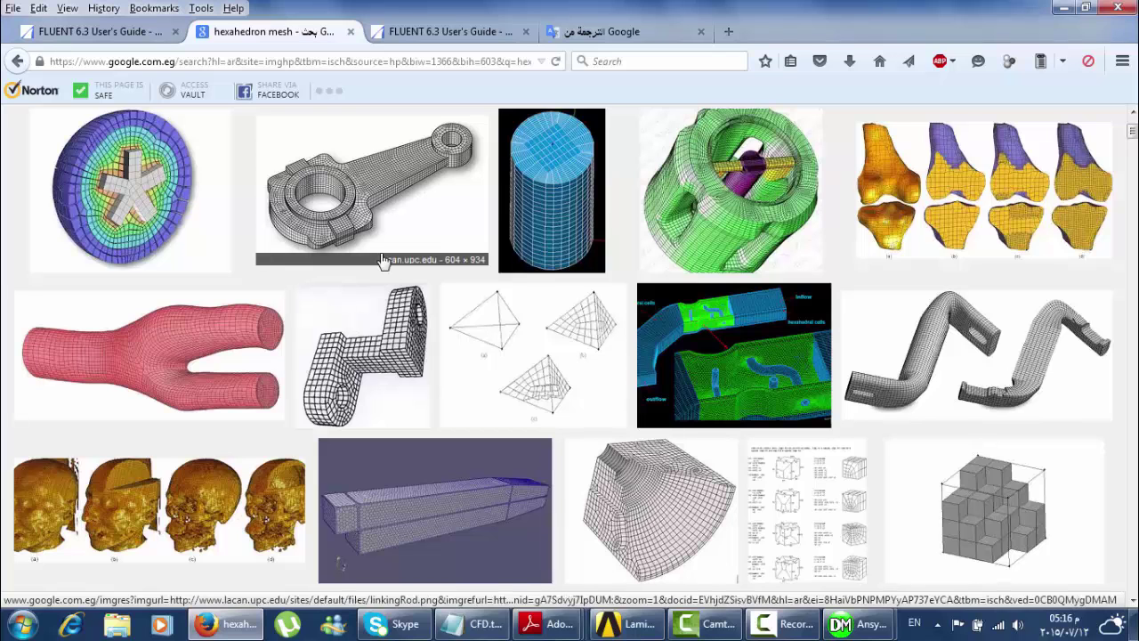
scroll(396, 290, "up", 2)
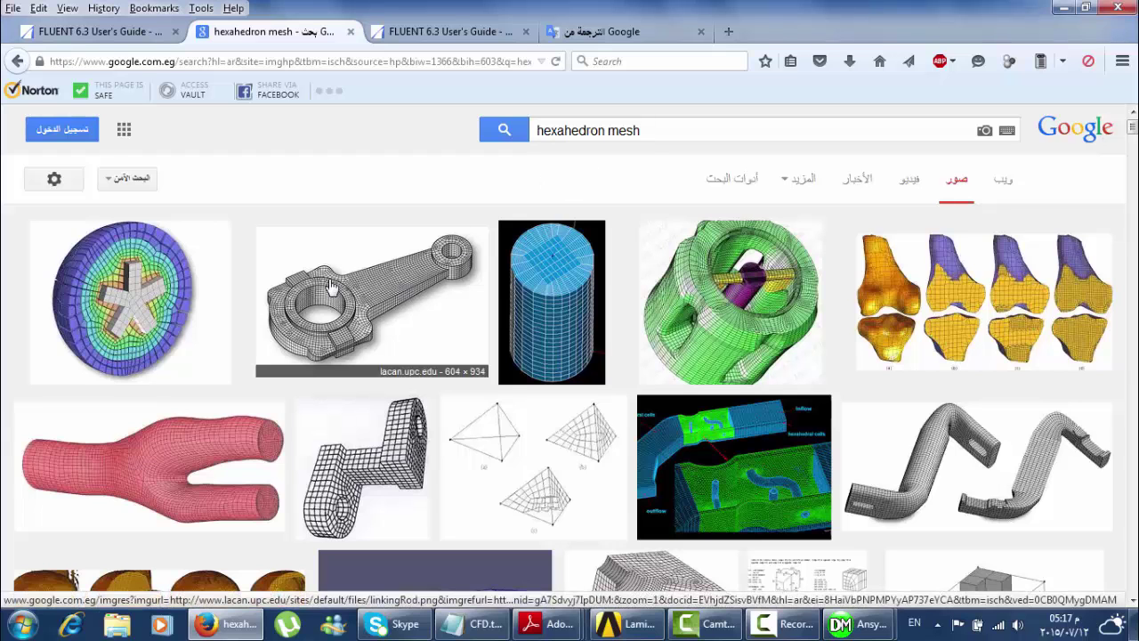
scroll(329, 285, "down", 5)
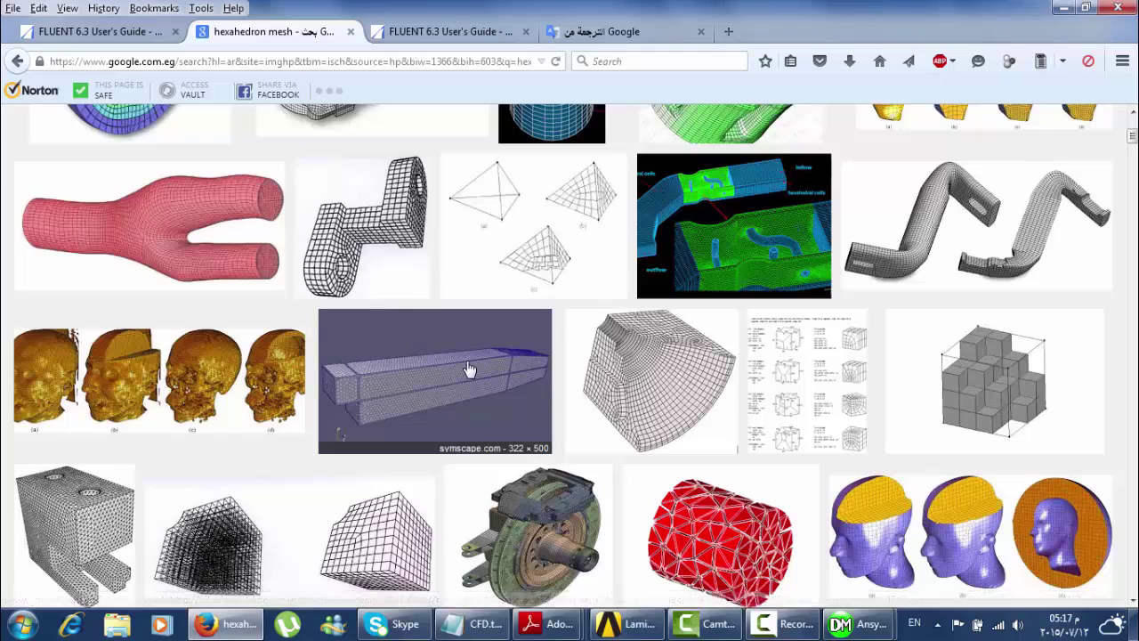
scroll(470, 376, "down", 1)
scroll(469, 368, "up", 3)
scroll(470, 368, "up", 1)
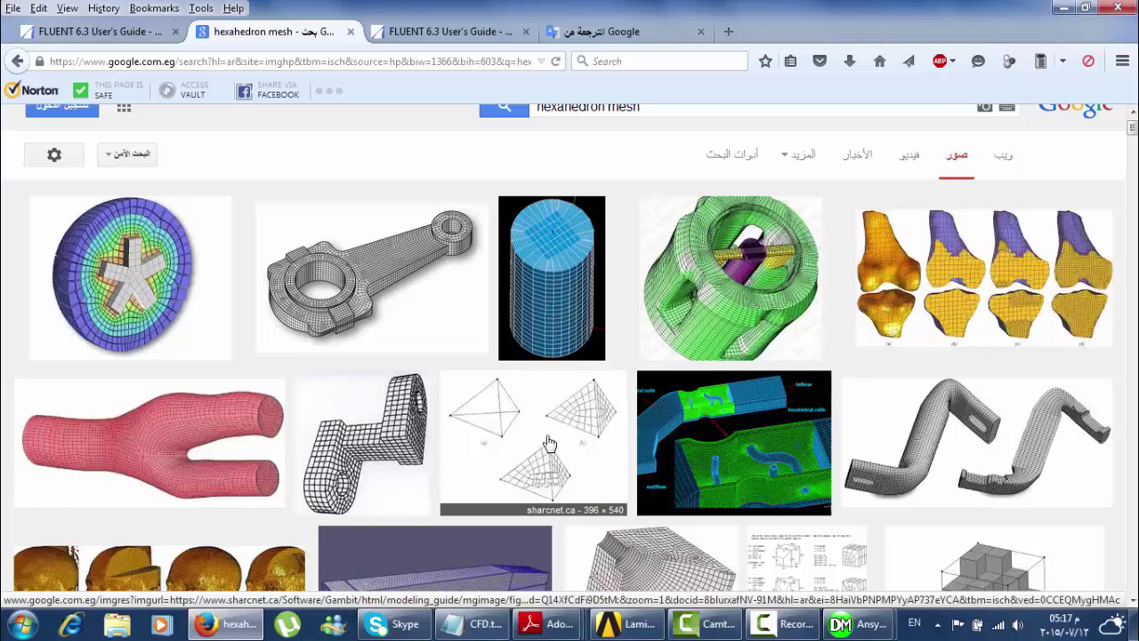
scroll(569, 259, "up", 1)
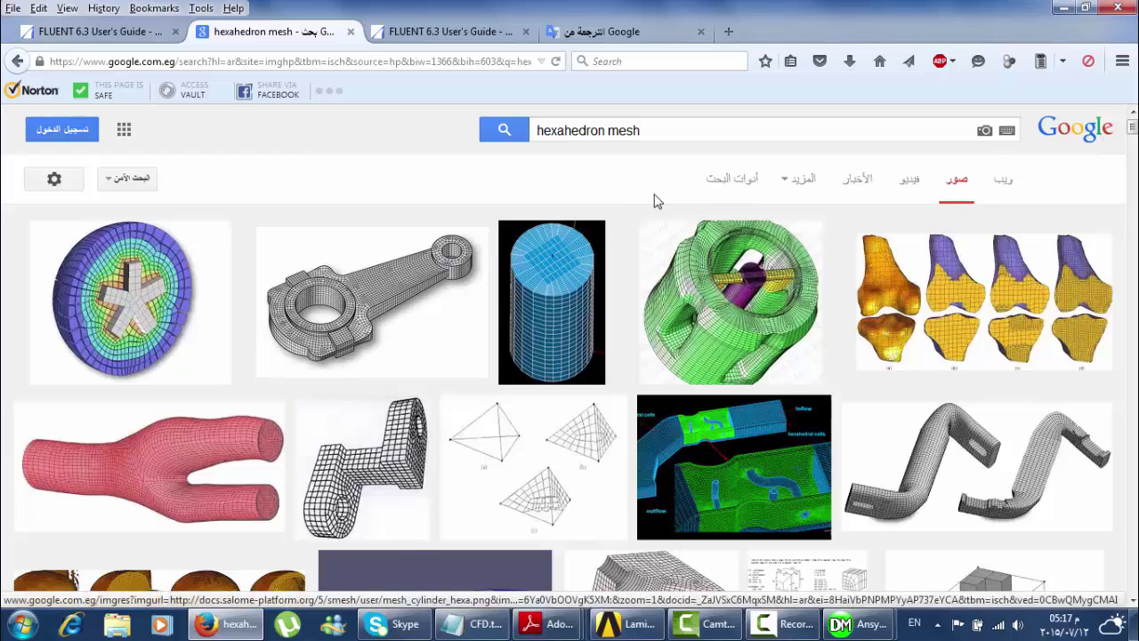
- Search Google Images for "quad mesh" and look through the example meshes
left_click_drag(608, 130, 534, 131)
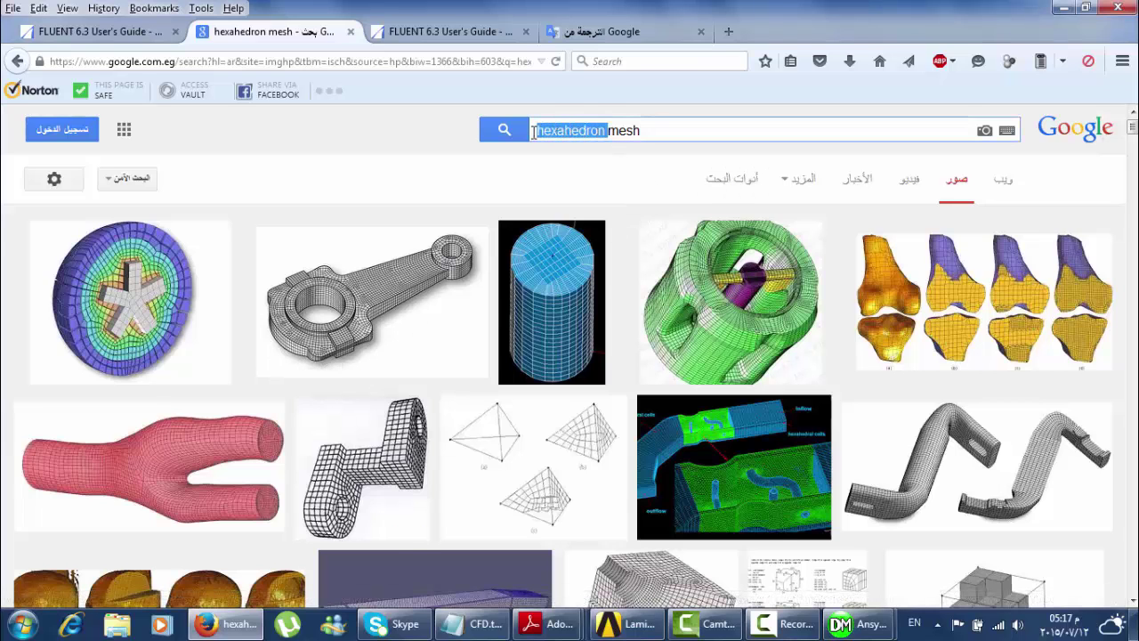
type("quad")
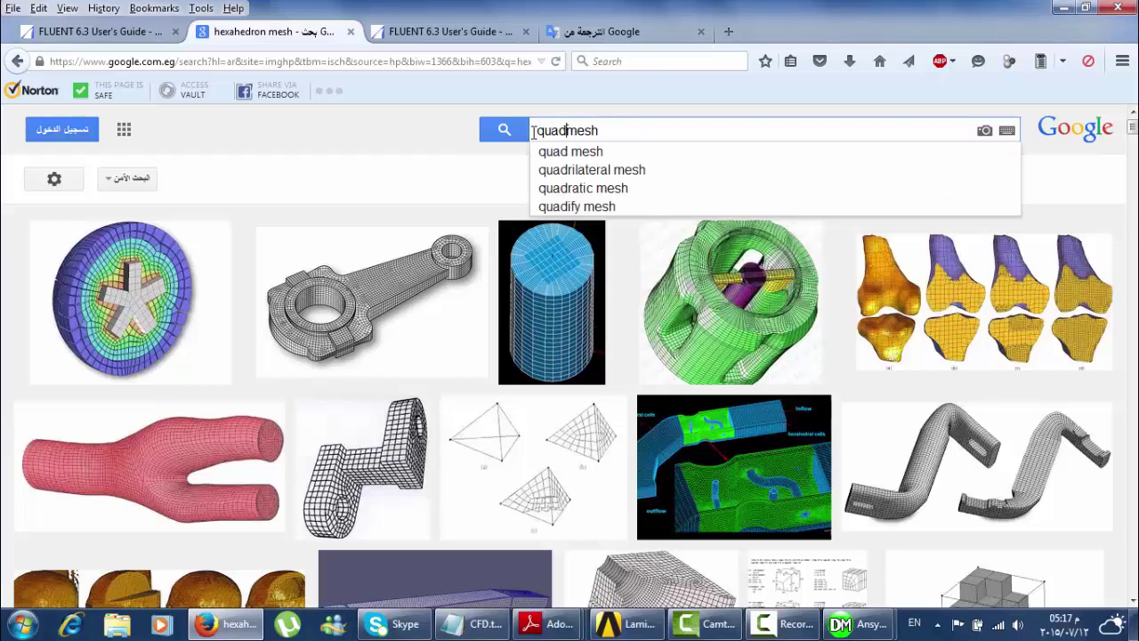
key("Return")
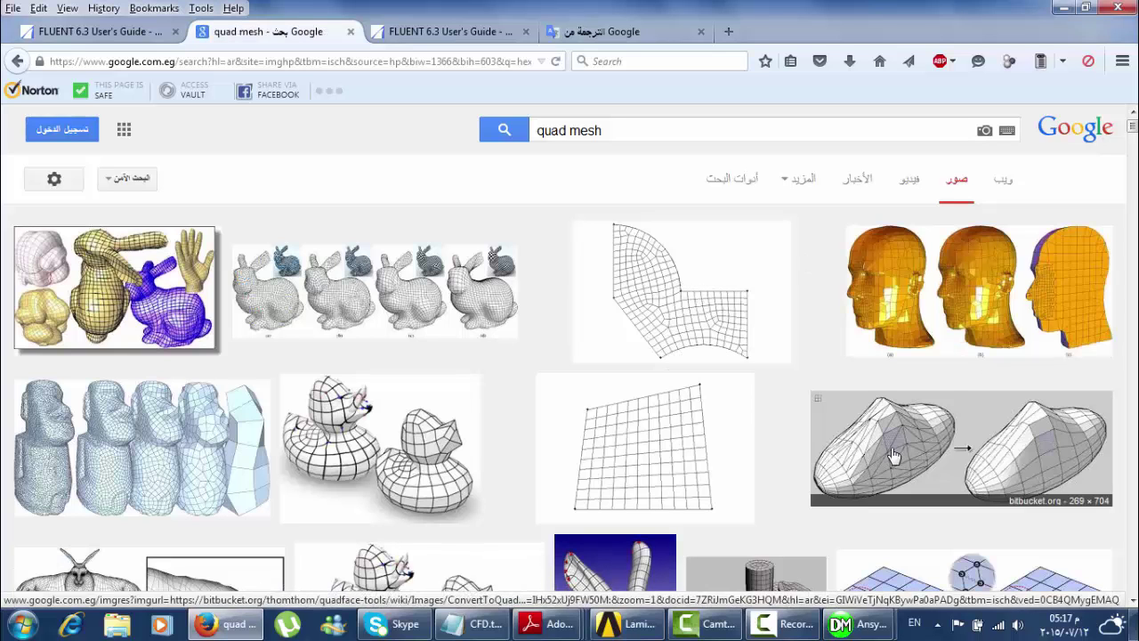
scroll(418, 471, "down", 3)
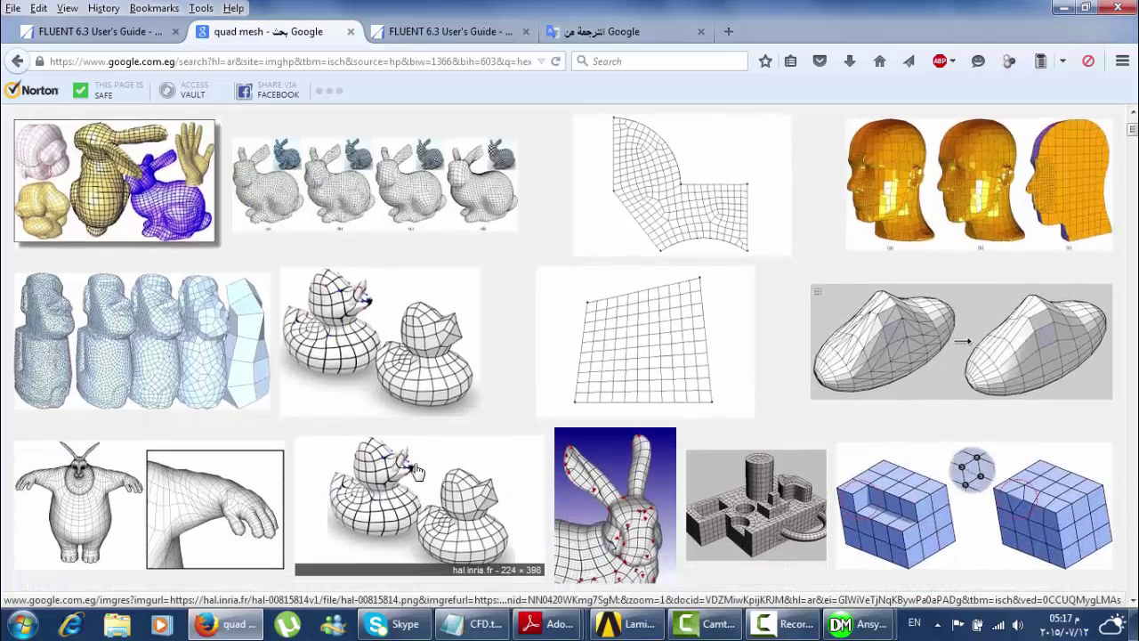
- Search Google Images for "unstructure mesh"
scroll(560, 351, "down", 1)
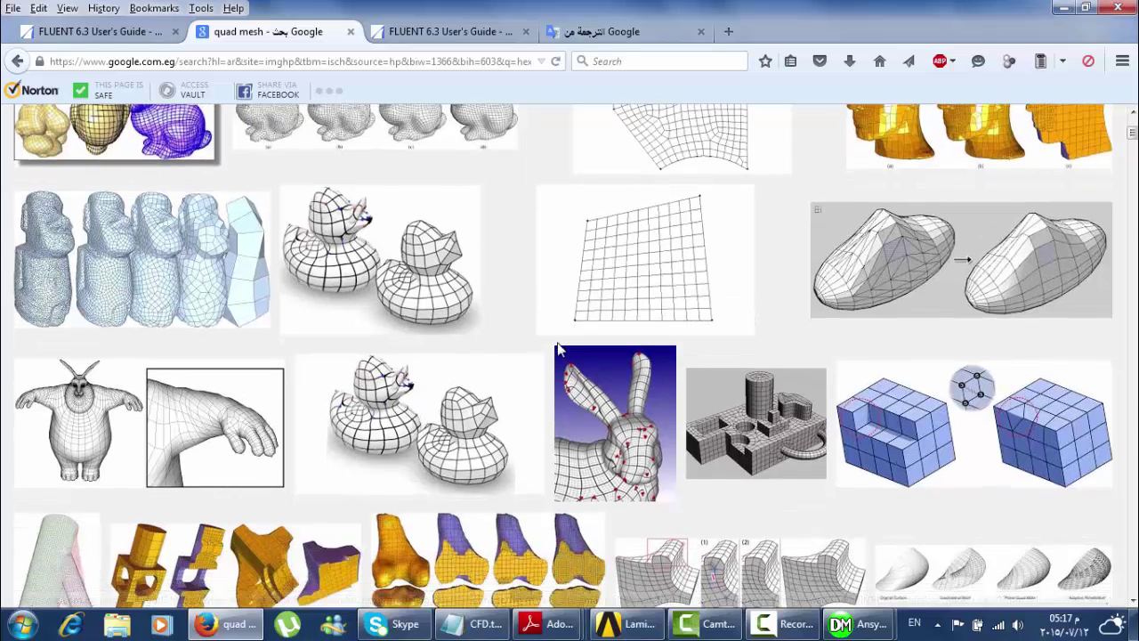
scroll(560, 350, "up", 3)
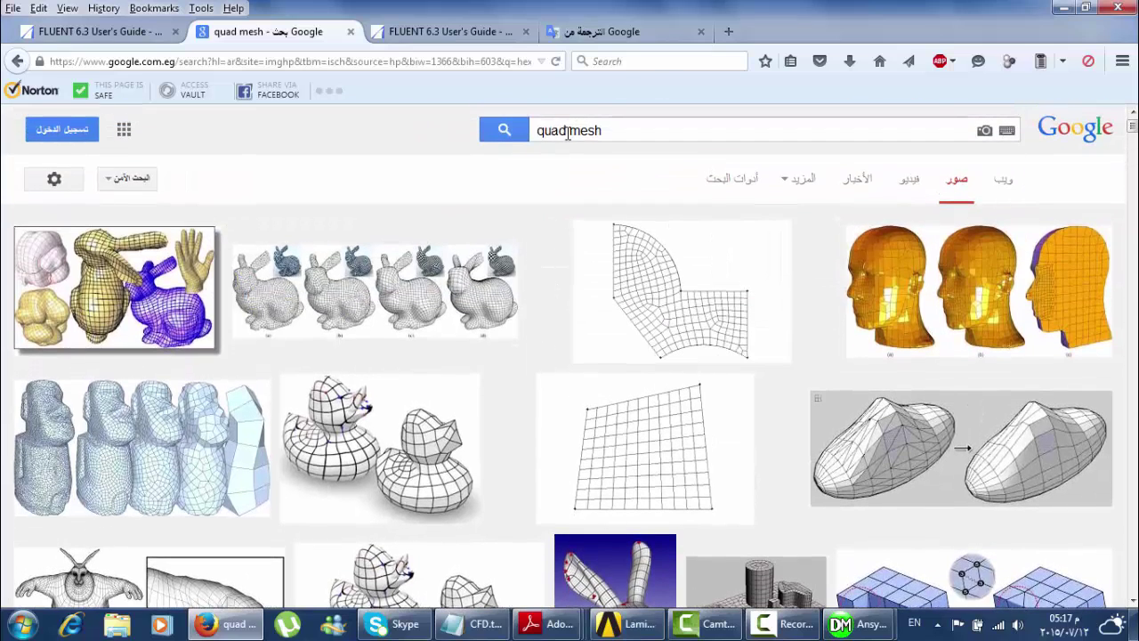
left_click_drag(566, 130, 521, 131)
type("uns")
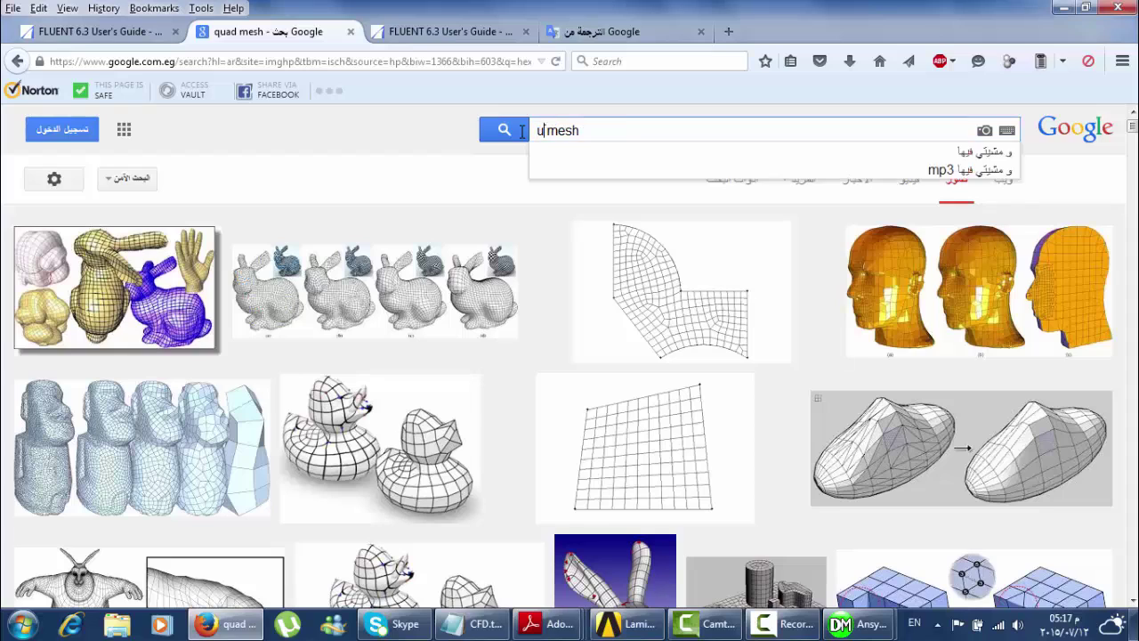
type("truct")
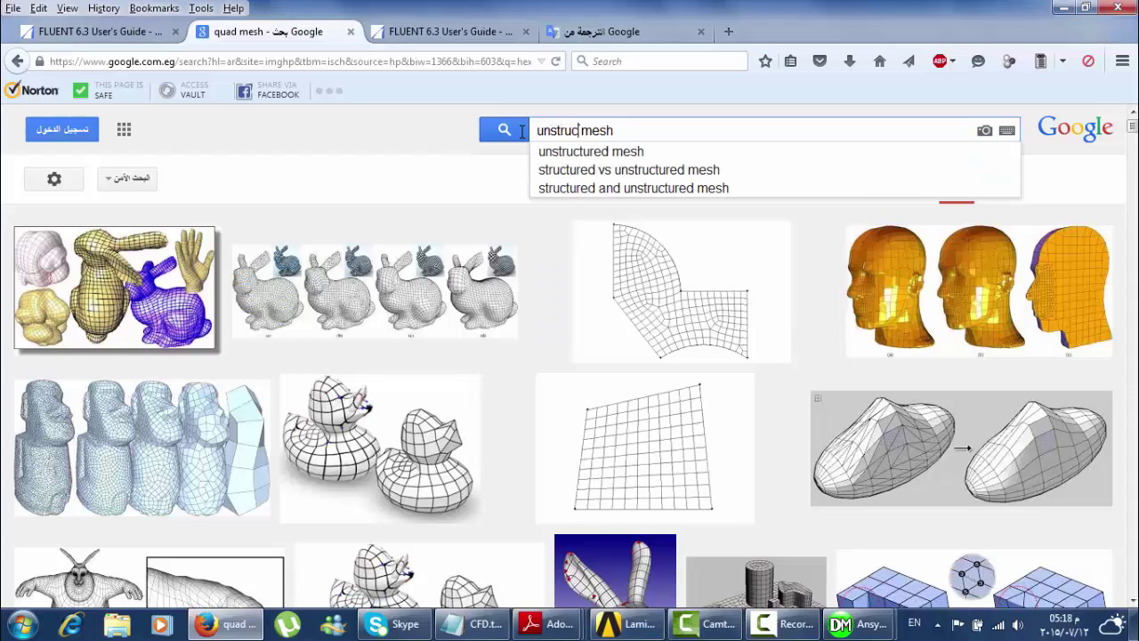
type("ure")
key("Return")
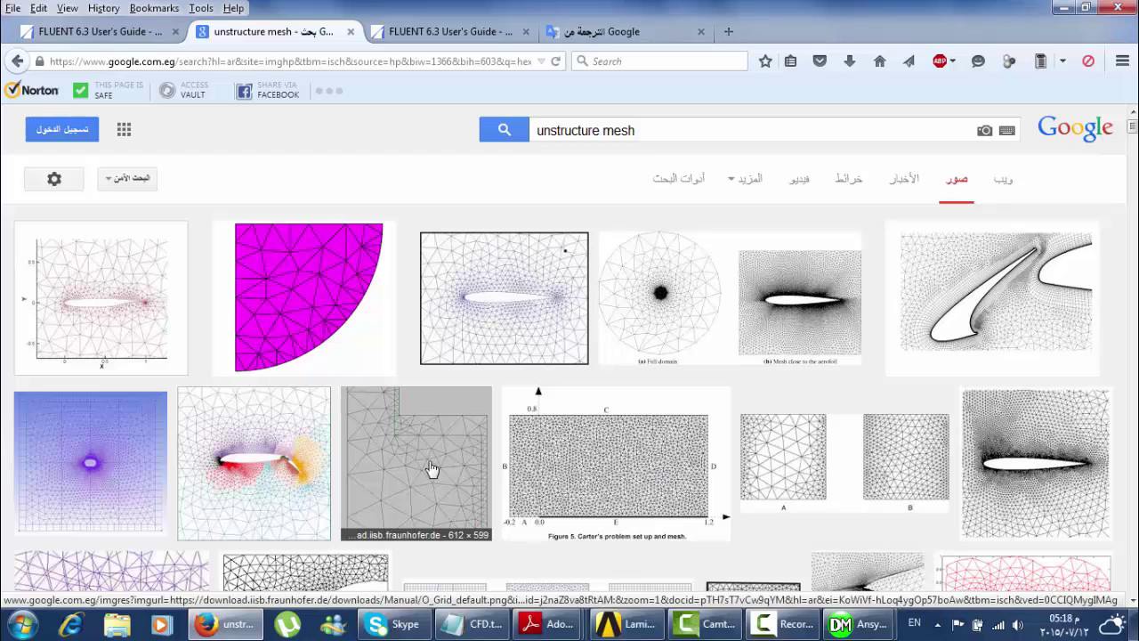
- Look through the image results for examples of unstructured and structured meshes
scroll(431, 469, "down", 3)
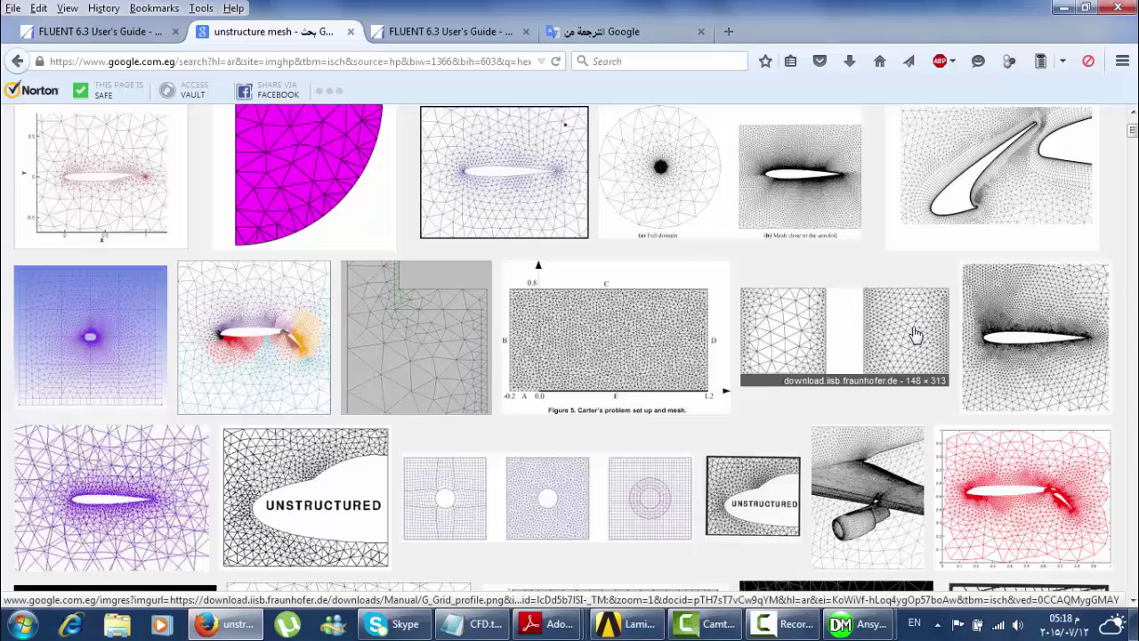
scroll(564, 368, "down", 3)
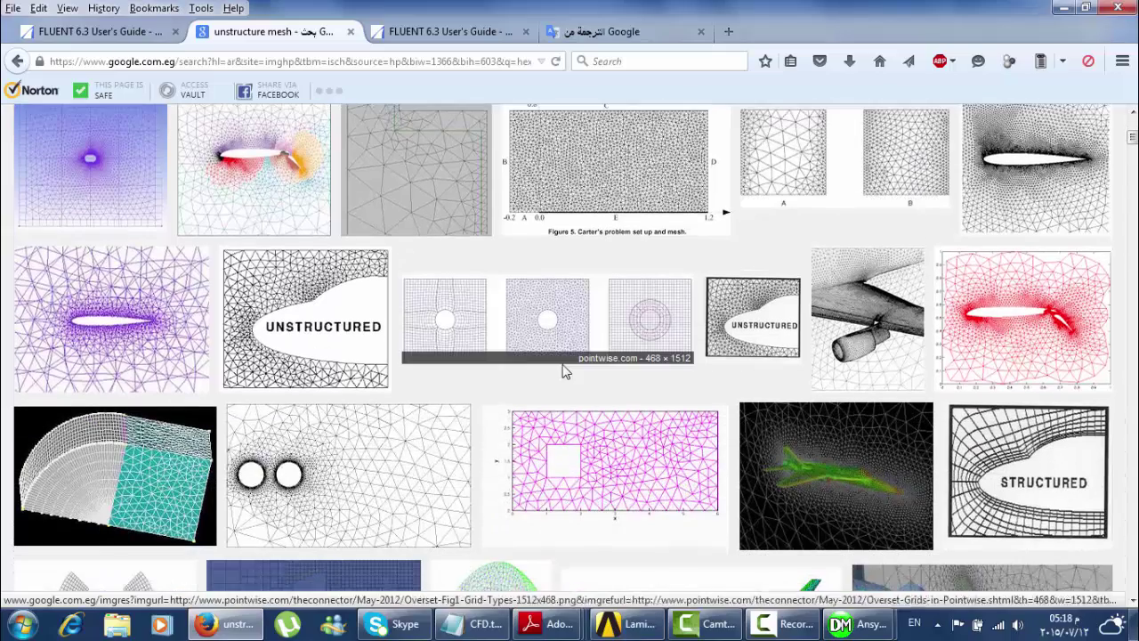
scroll(564, 370, "down", 1)
scroll(453, 361, "down", 5)
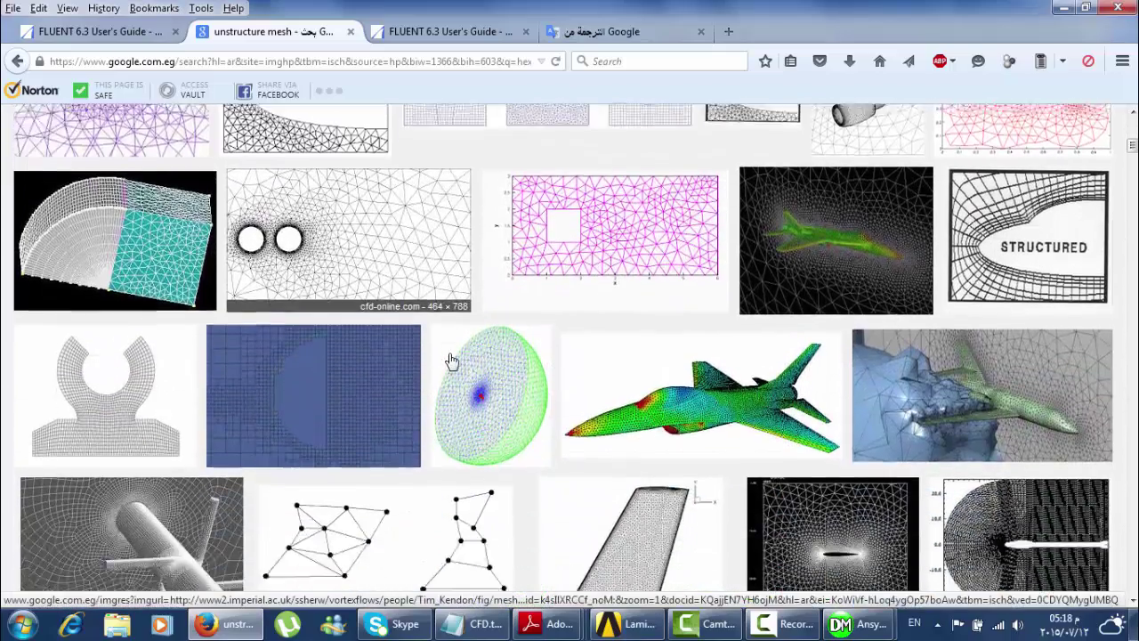
scroll(418, 360, "down", 1)
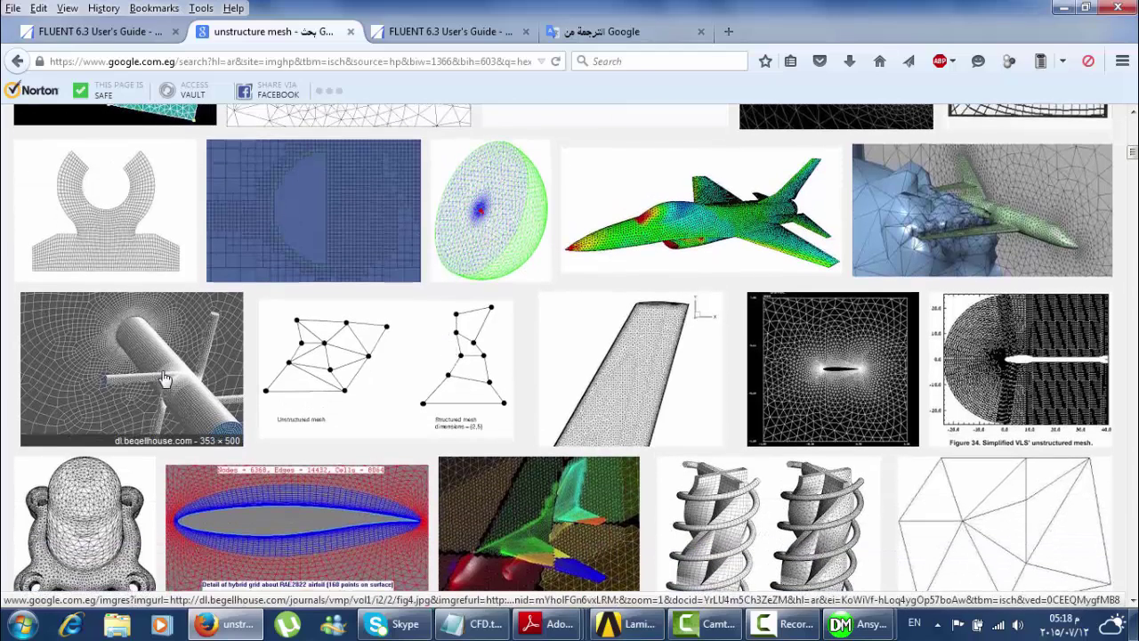
scroll(970, 330, "up", 10)
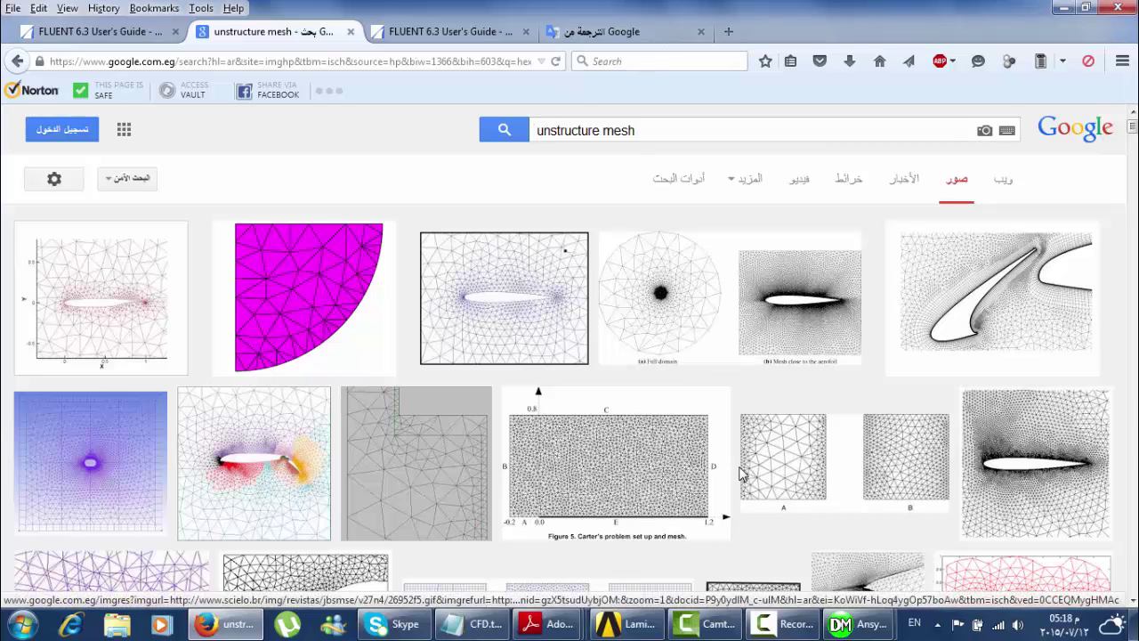
- Switch to the Meshing window of the Fluid Flow (Fluent) system and view the surface face-on along the Z axis
mouse_move(854, 625)
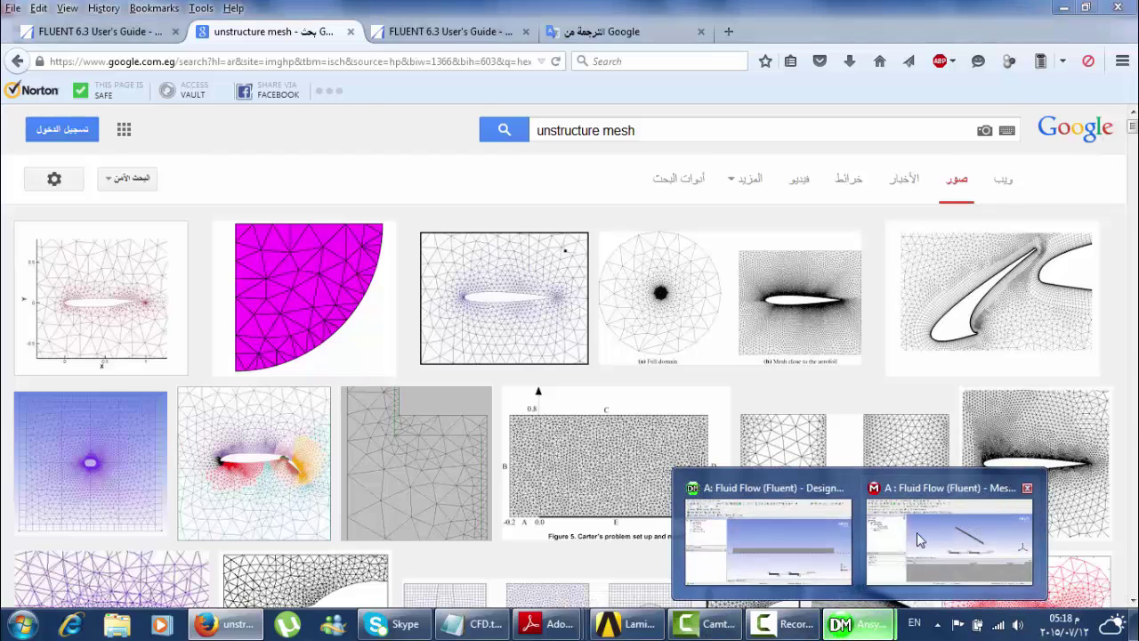
left_click(921, 537)
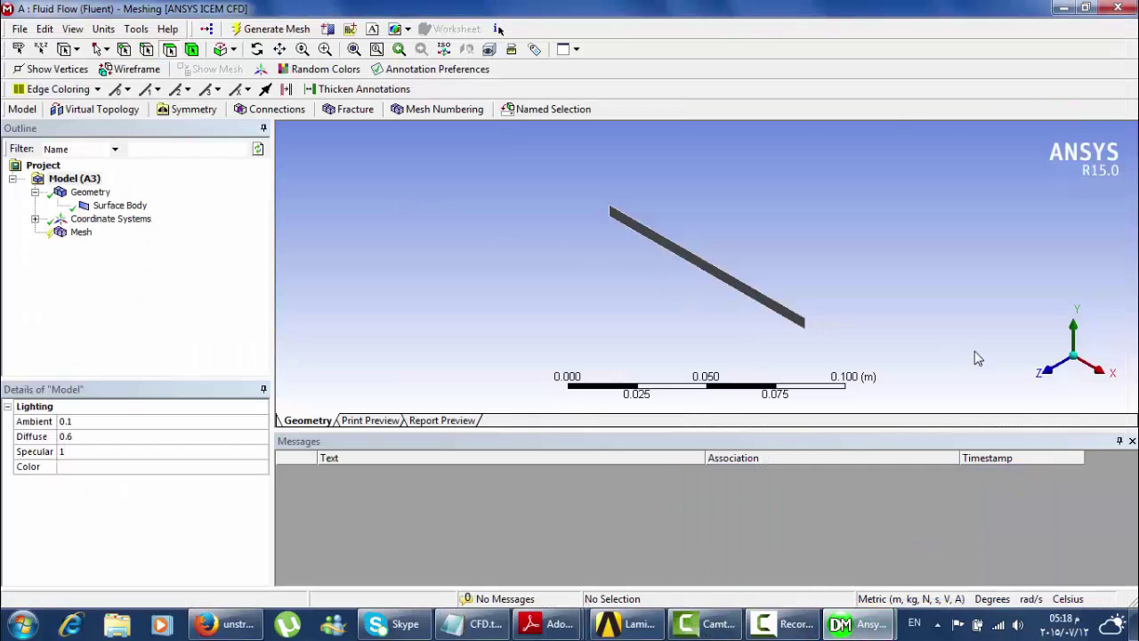
left_click(1047, 377)
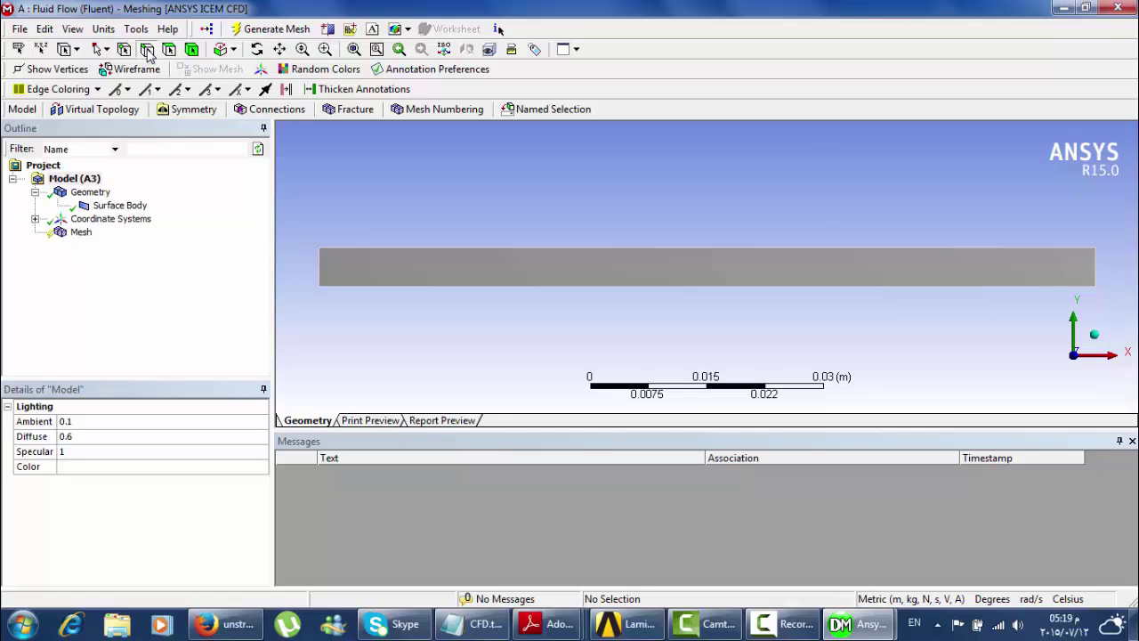
left_click(321, 266)
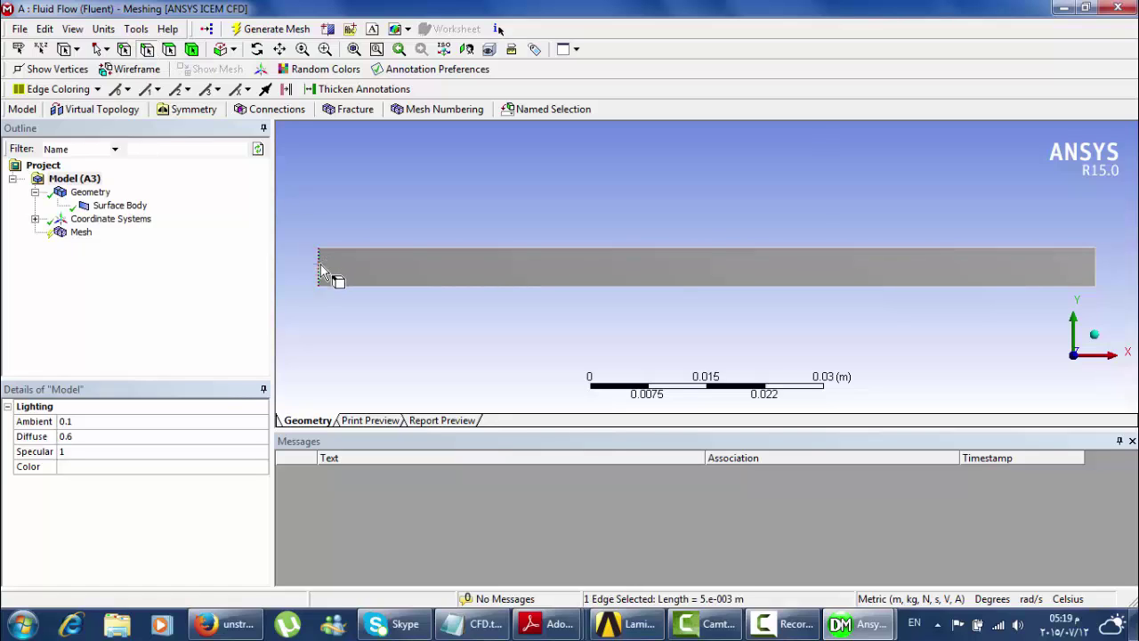
left_click(1096, 268, "ctrl")
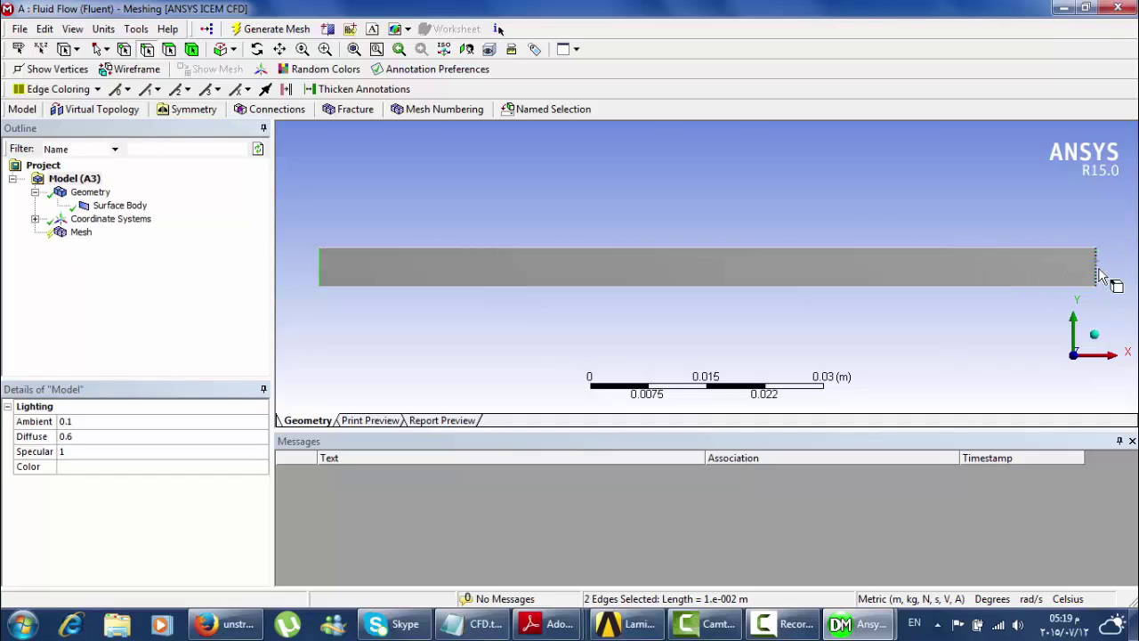
right_click(1100, 276)
mouse_move(1078, 283)
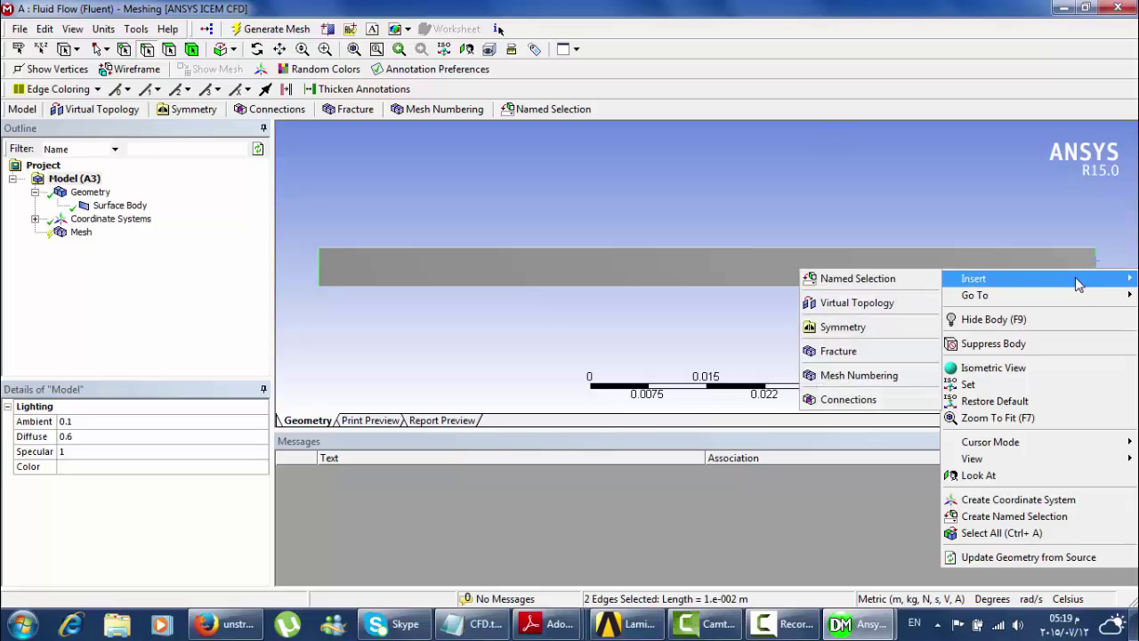
left_click(447, 208)
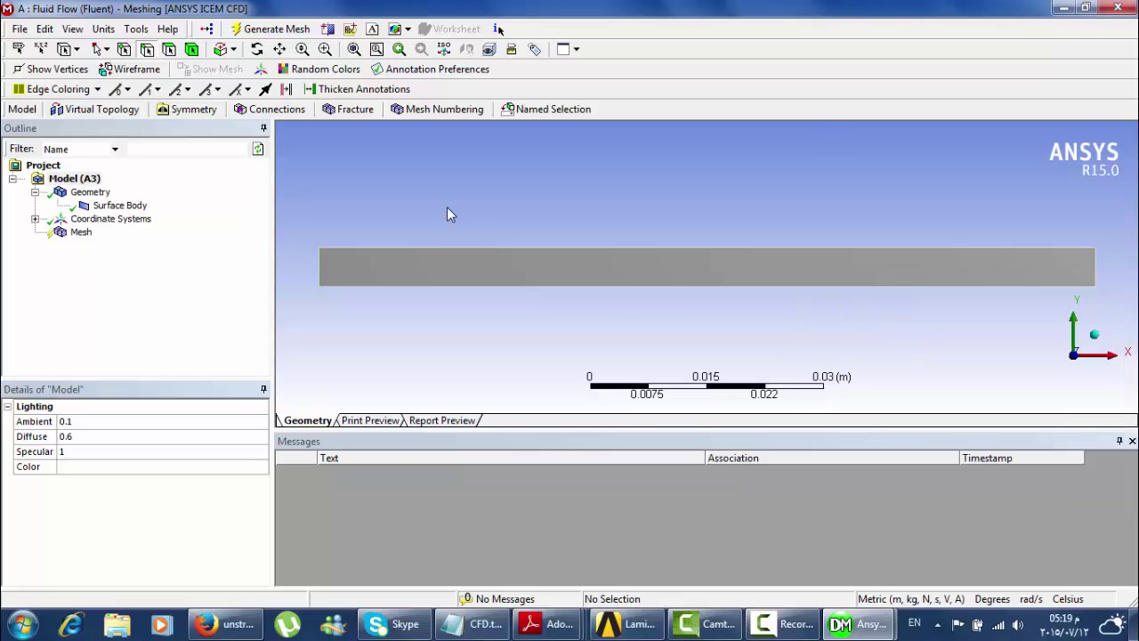
- Open the Mesh settings and check which mesh controls can be inserted on the pipe's two short end edges
left_click(82, 232)
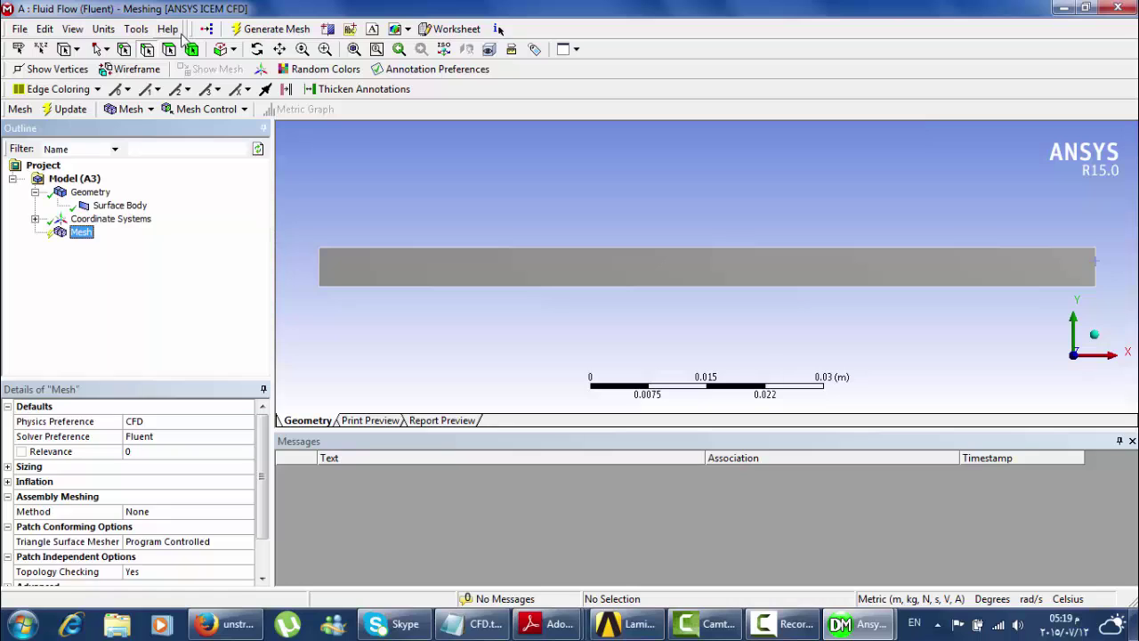
left_click(323, 262)
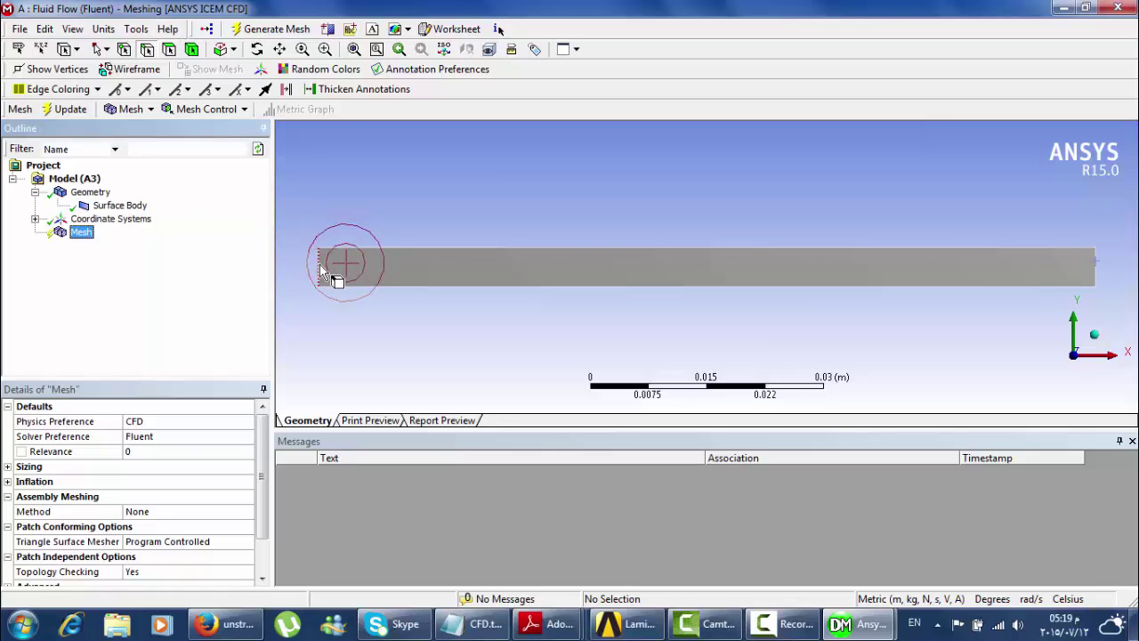
left_click(320, 264)
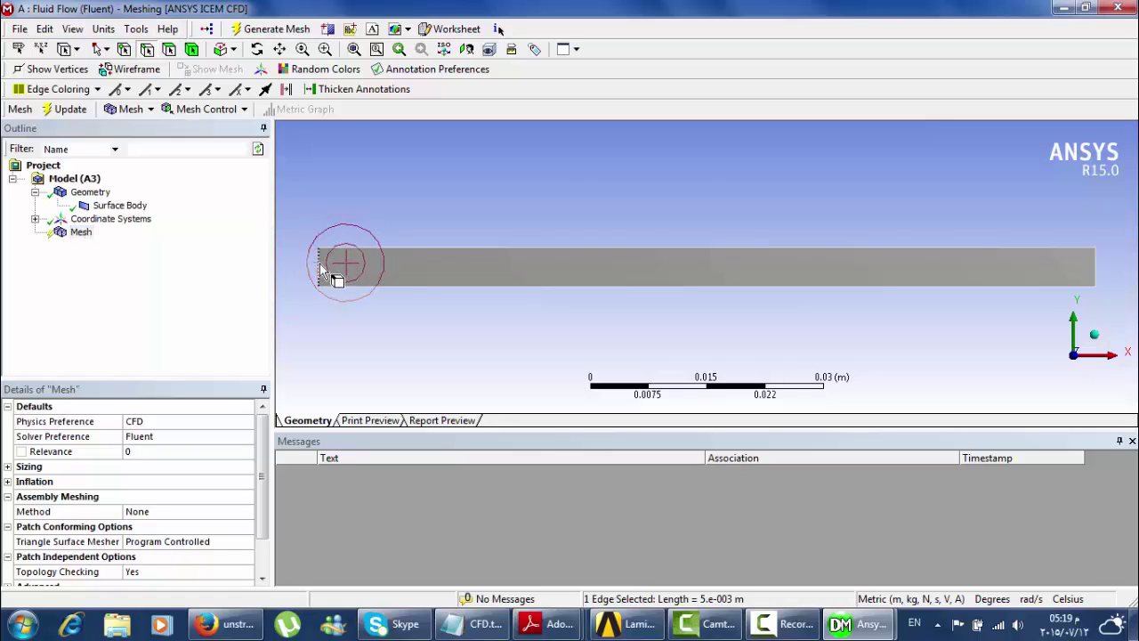
left_click(1096, 265, "ctrl")
right_click(1095, 265)
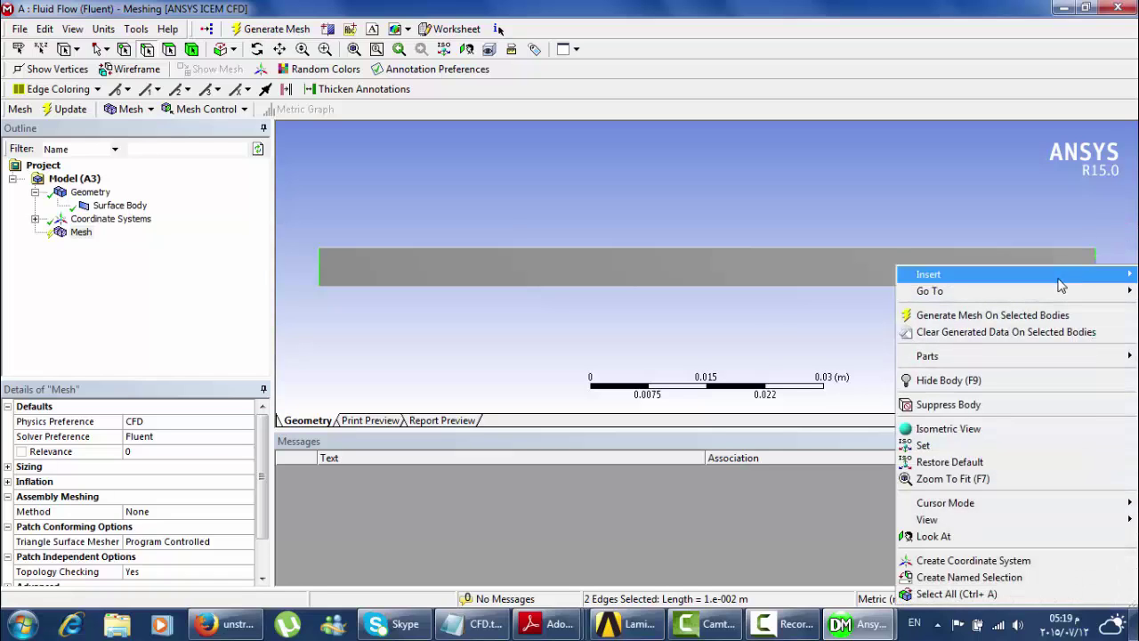
mouse_move(945, 277)
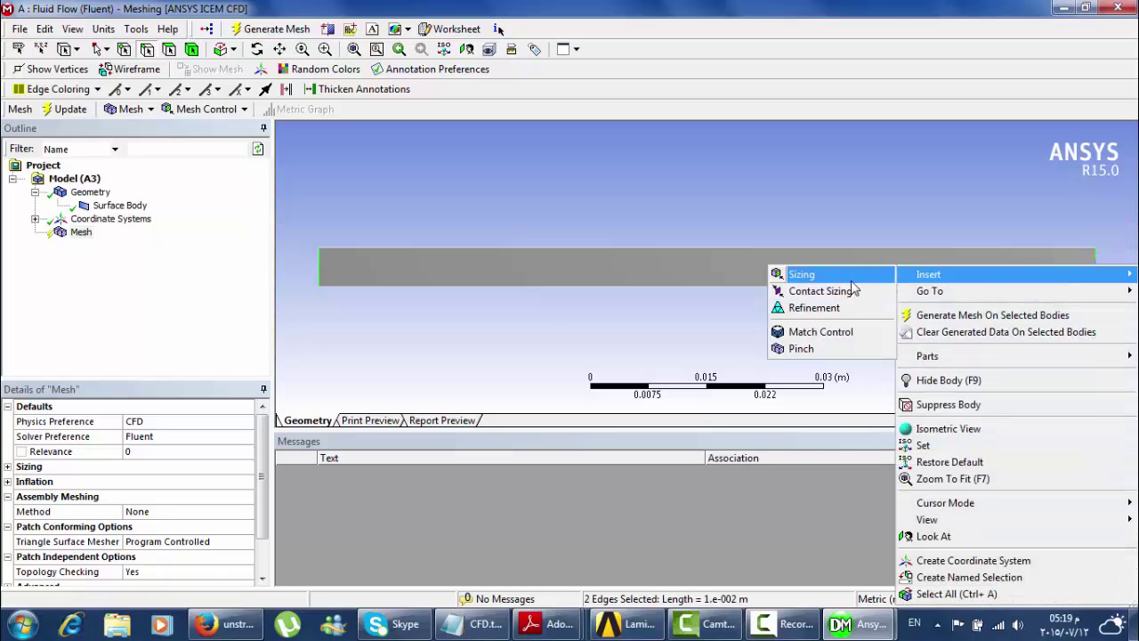
left_click(454, 334)
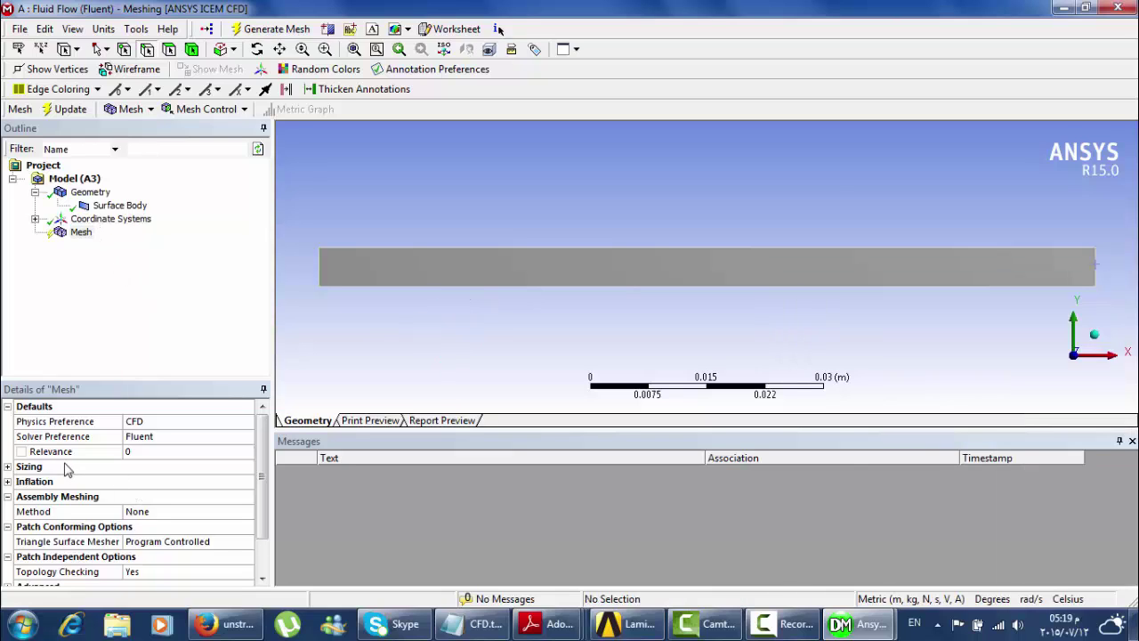
- Examine the mesh Sizing settings, including the choices for Relevance Center and Span Angle Center
left_click(8, 467)
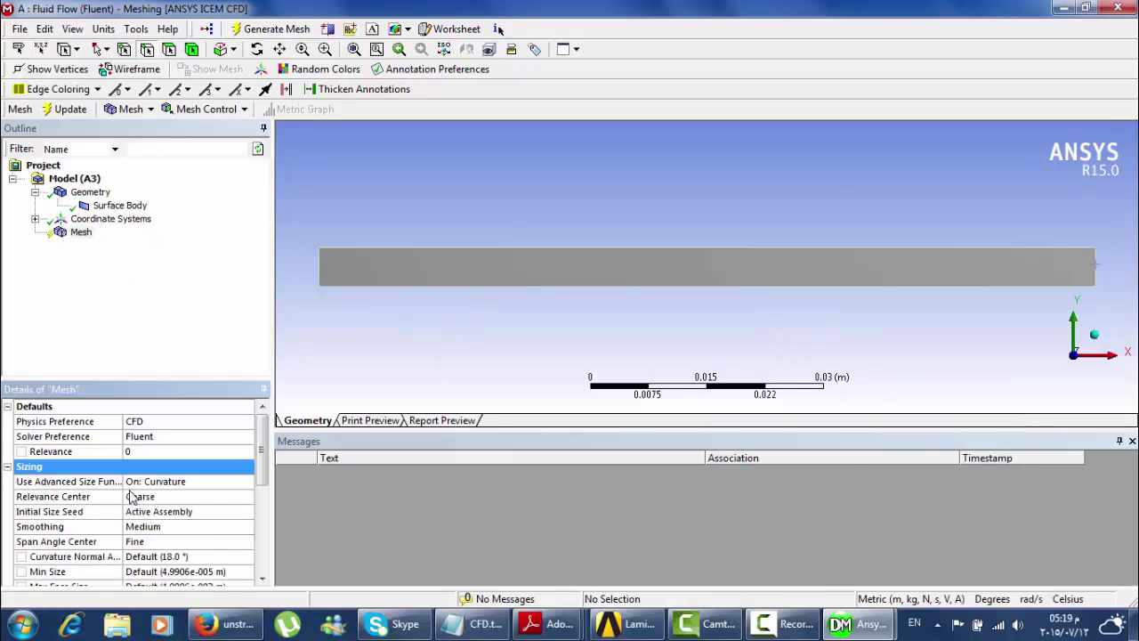
left_click_drag(264, 470, 265, 501)
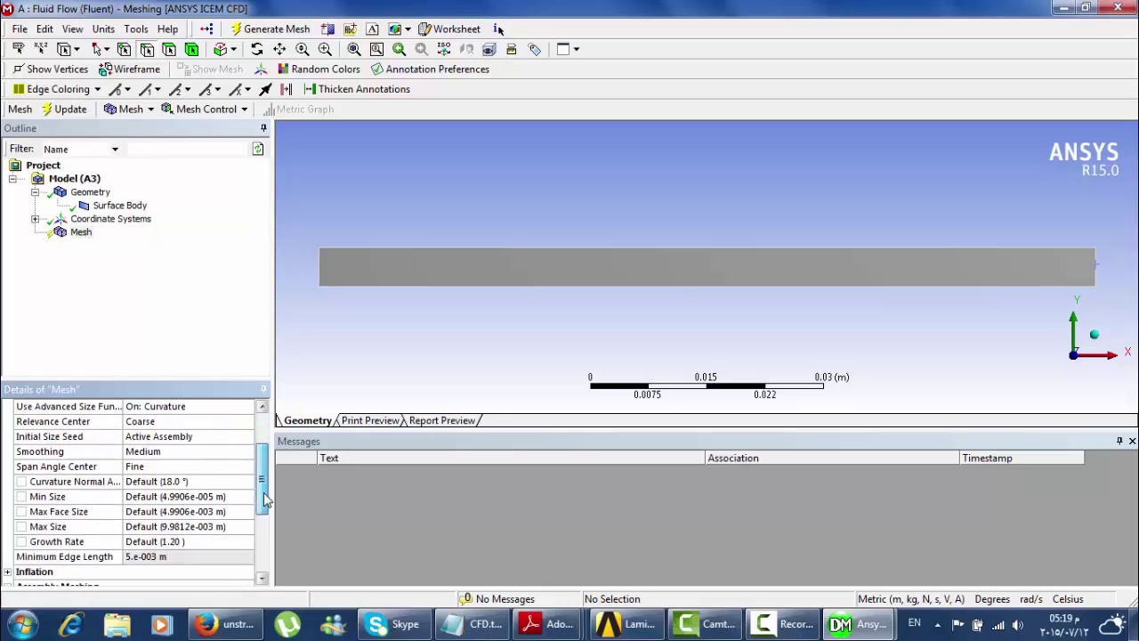
left_click(183, 425)
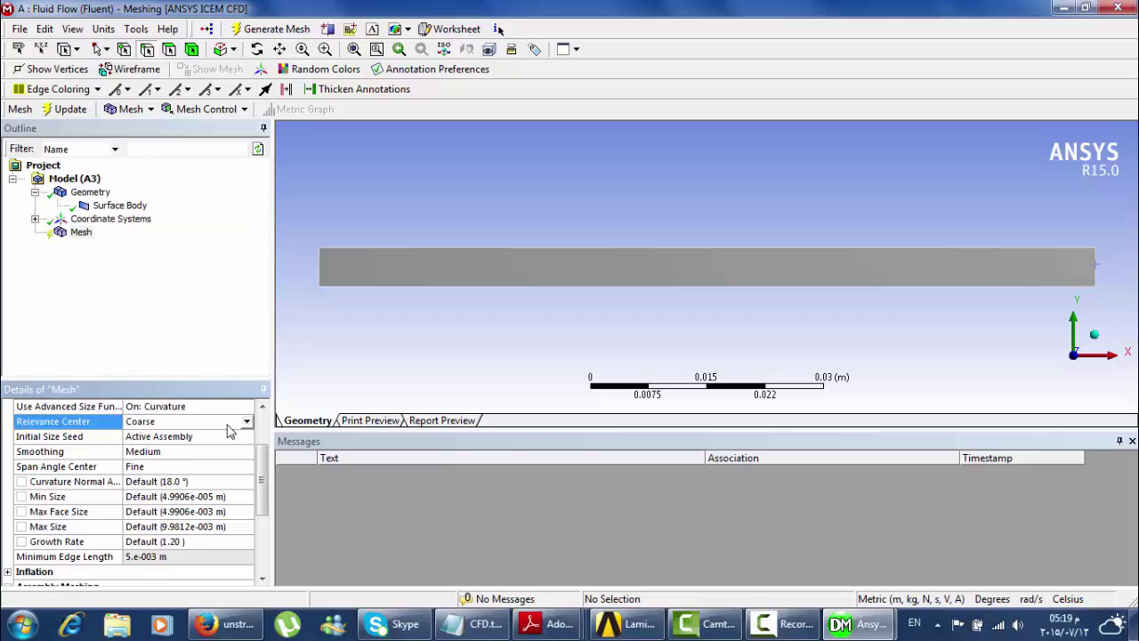
left_click(247, 421)
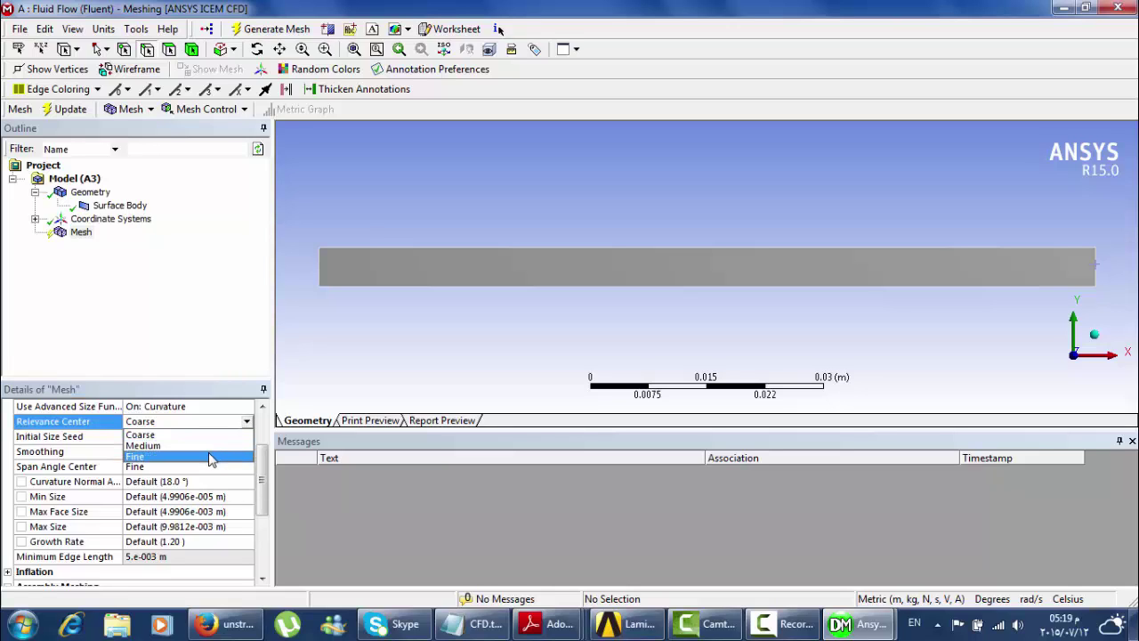
left_click(212, 376)
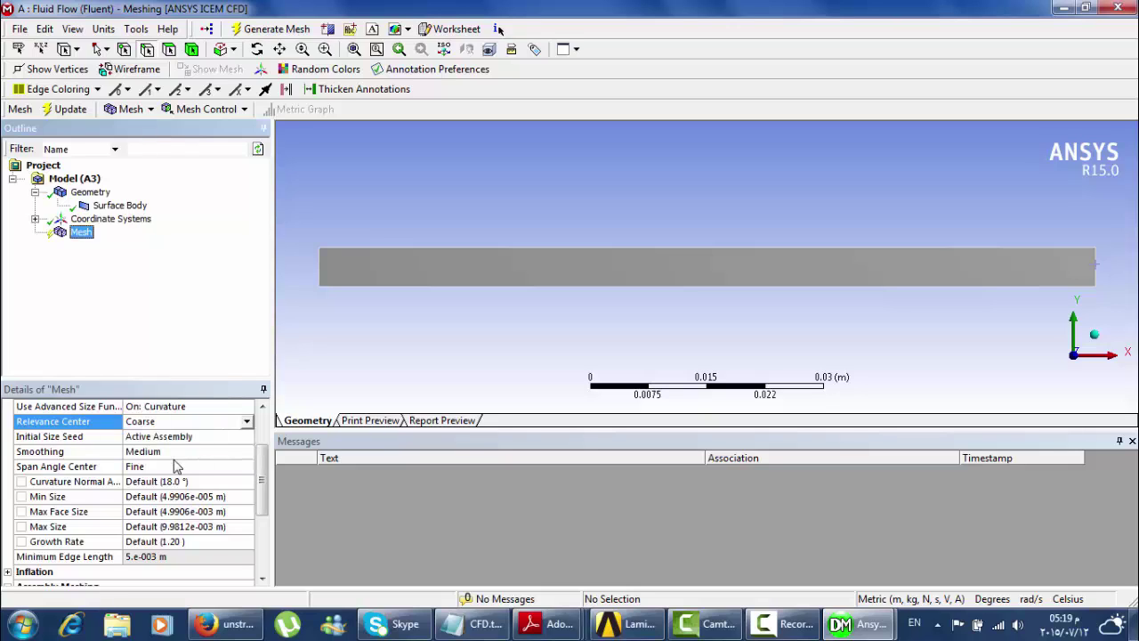
left_click(203, 468)
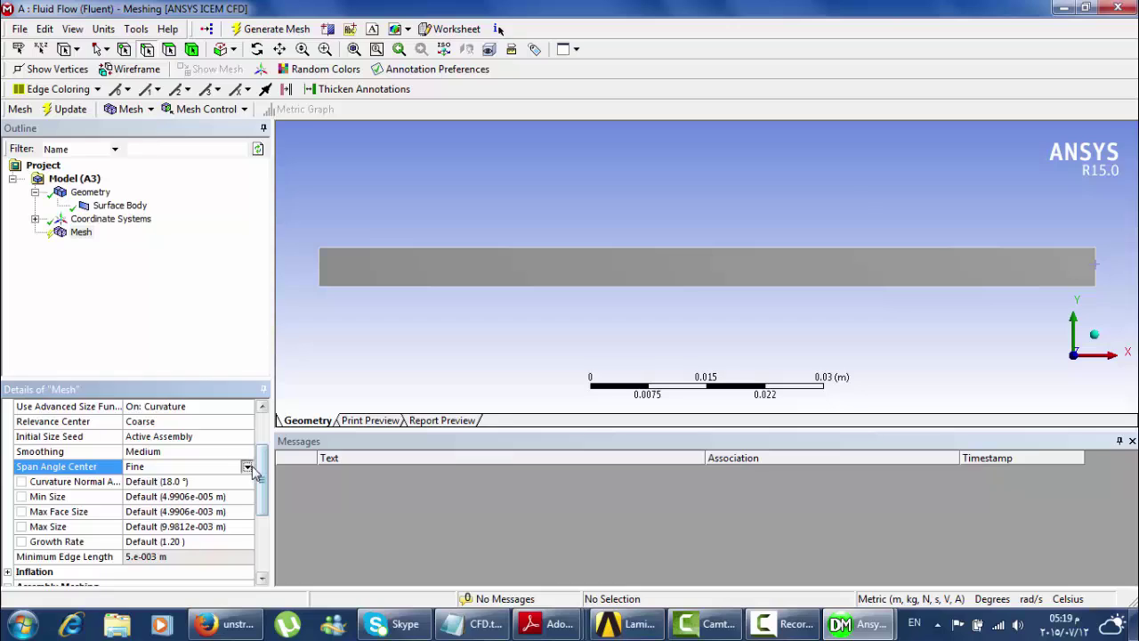
left_click(247, 467)
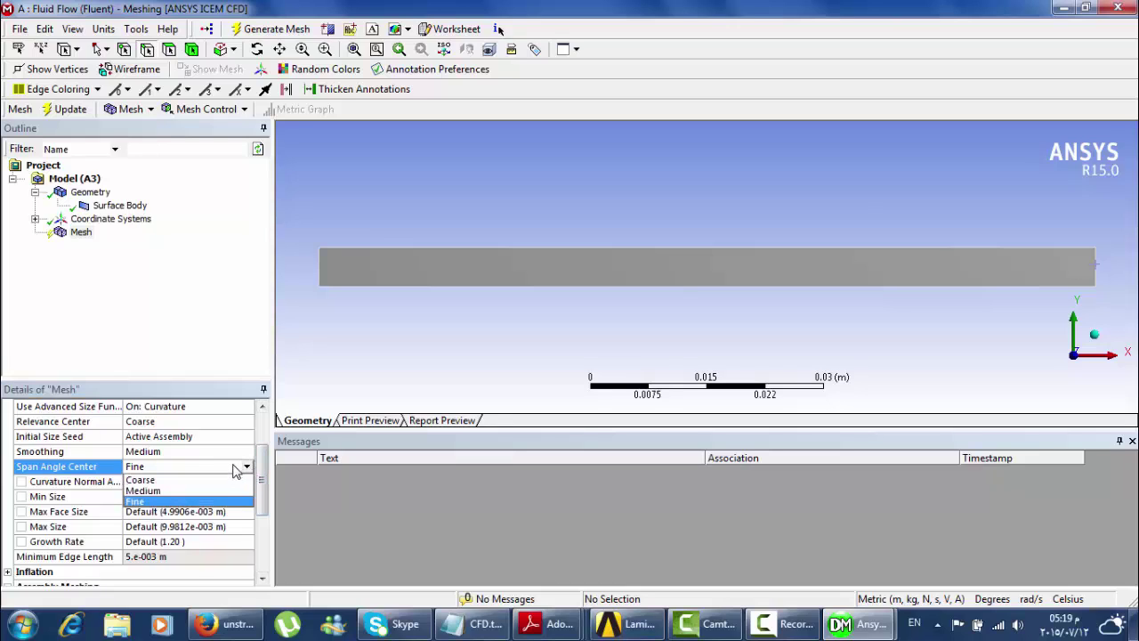
left_click(236, 469)
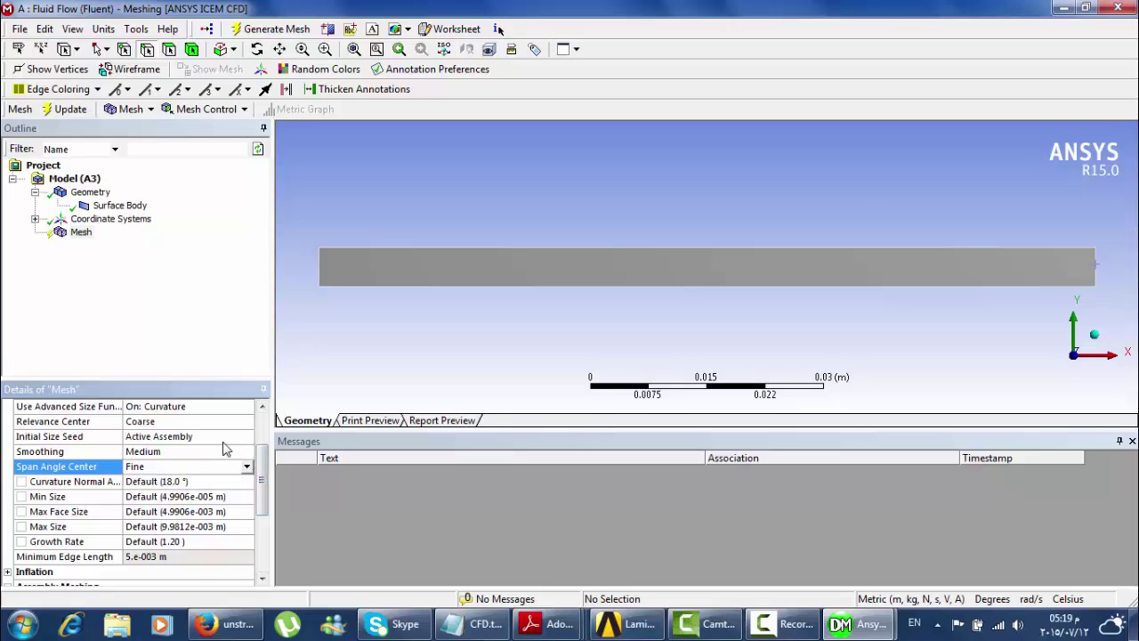
- Generate the mesh on the pipe surface with the default sizing settings
left_click(277, 30)
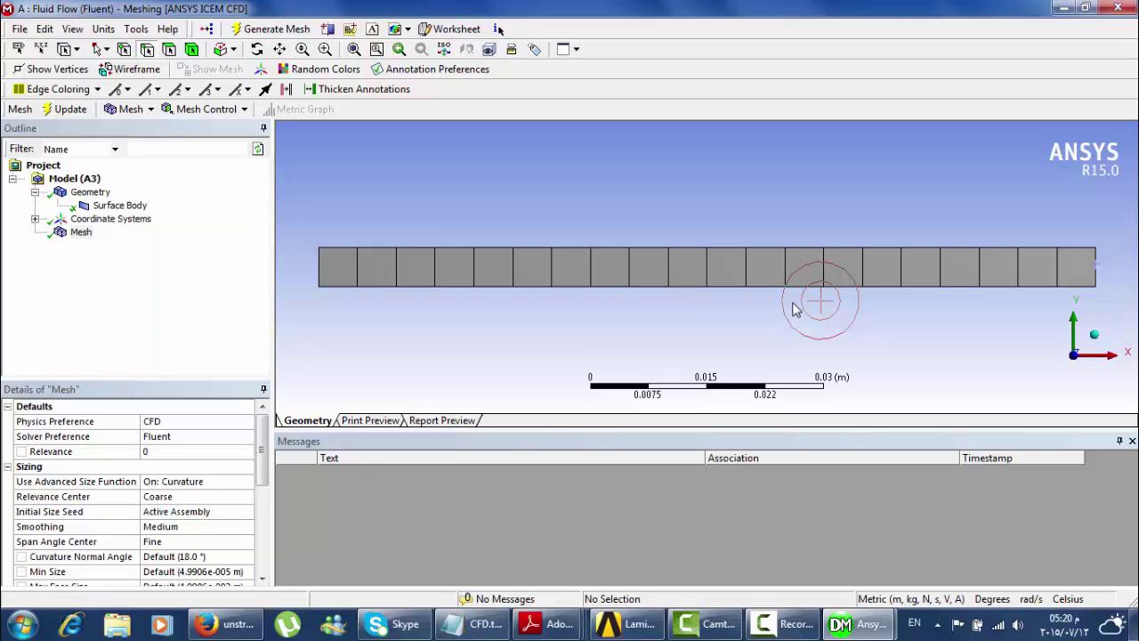
left_click(356, 315)
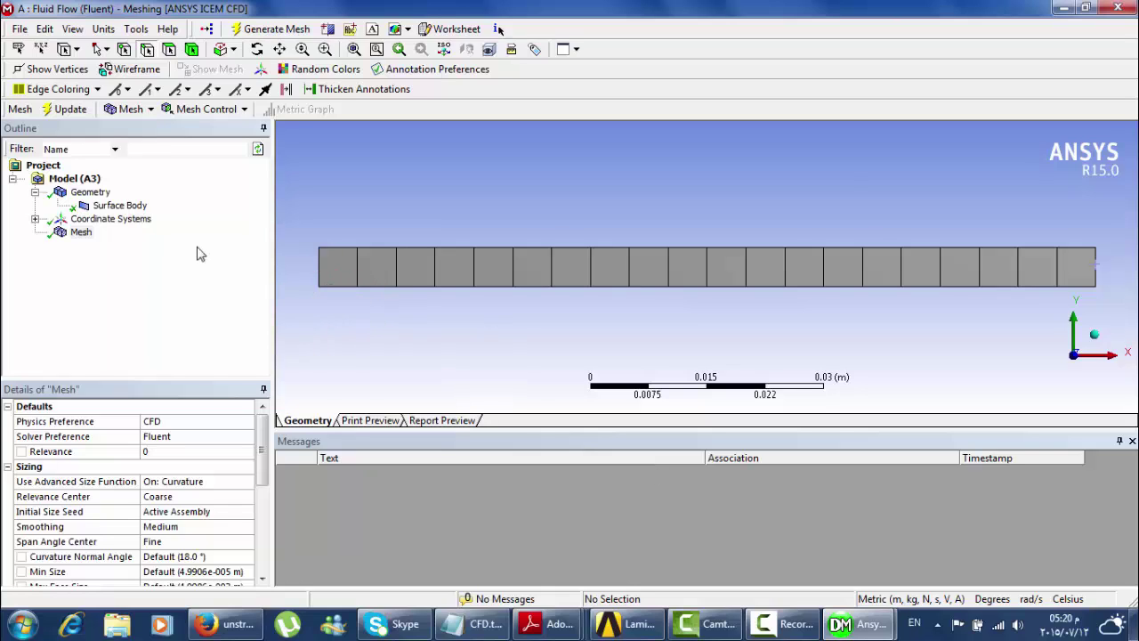
- Insert an edge sizing control on the two short end edges of the pipe surface
left_click(336, 255)
left_click(342, 256)
left_click(318, 265)
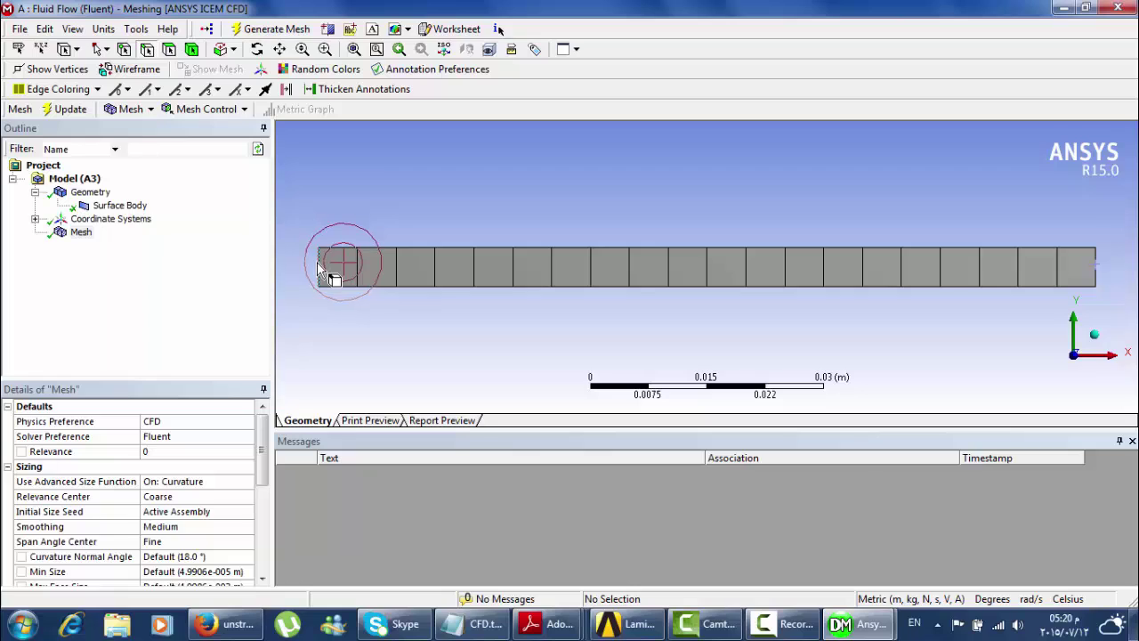
left_click(318, 262)
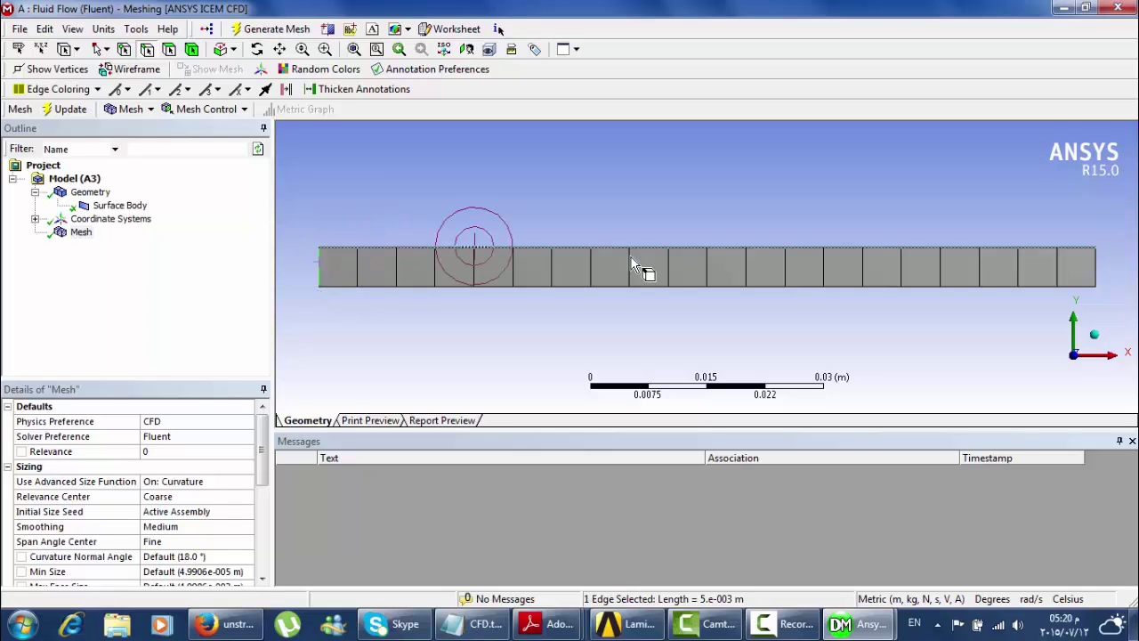
left_click(1098, 268, "ctrl")
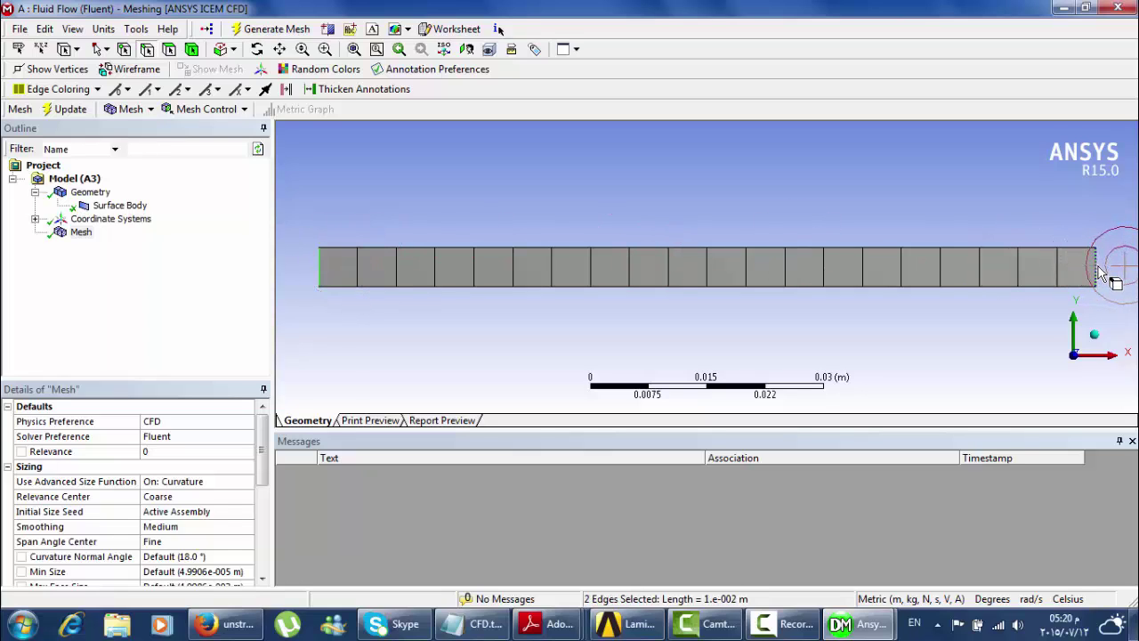
right_click(1100, 272)
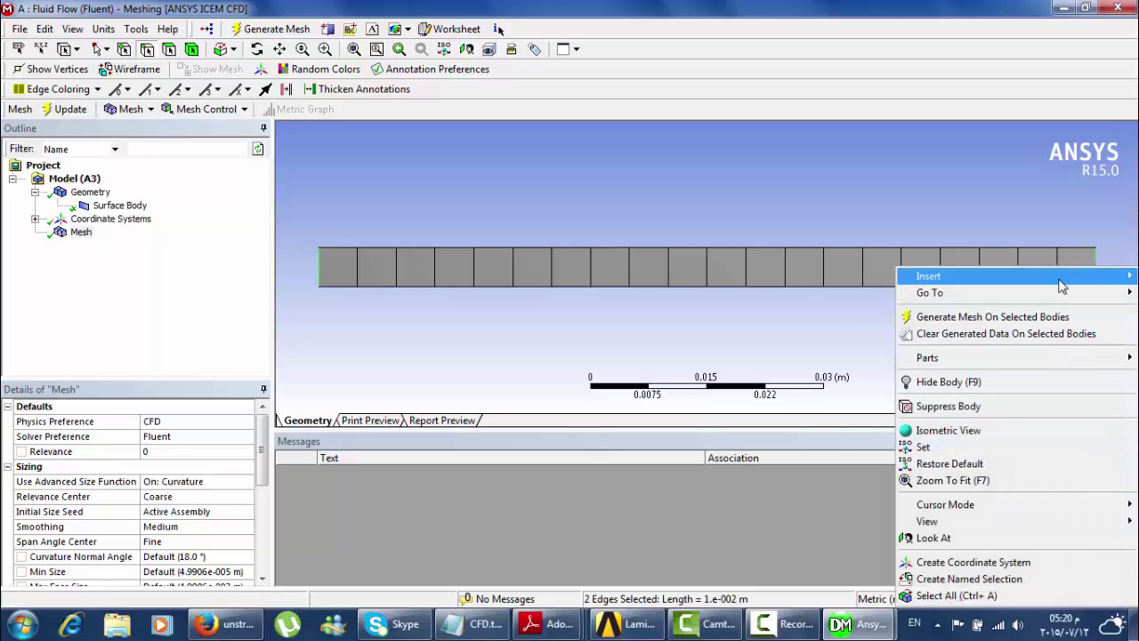
mouse_move(926, 276)
left_click(869, 276)
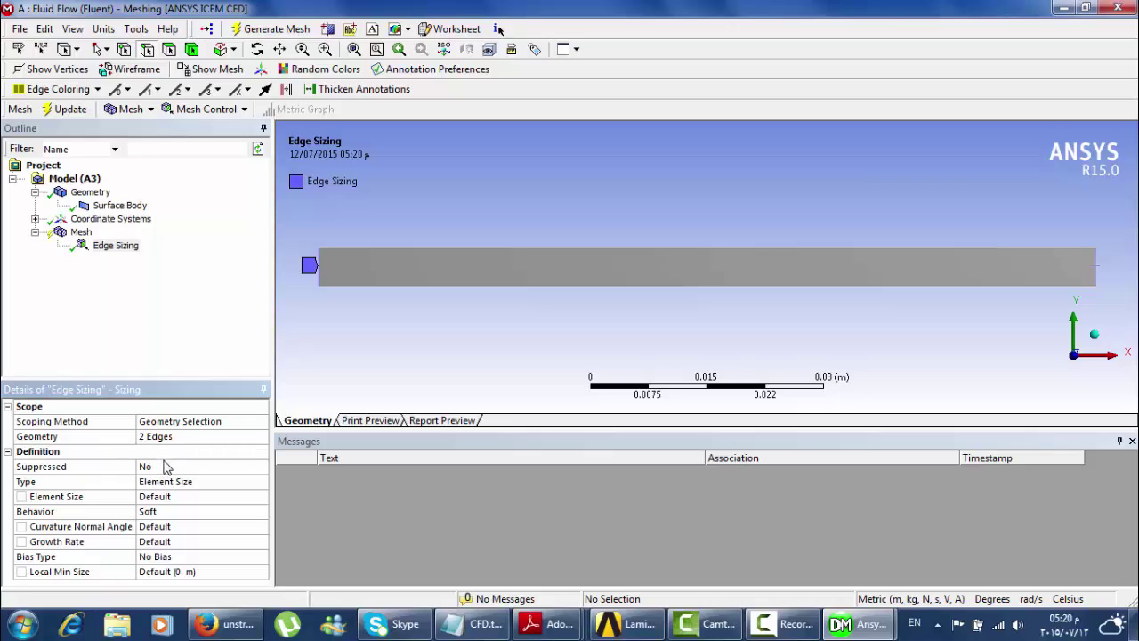
- Define the end-edge sizing by Number of Divisions, with 10 divisions
left_click(220, 482)
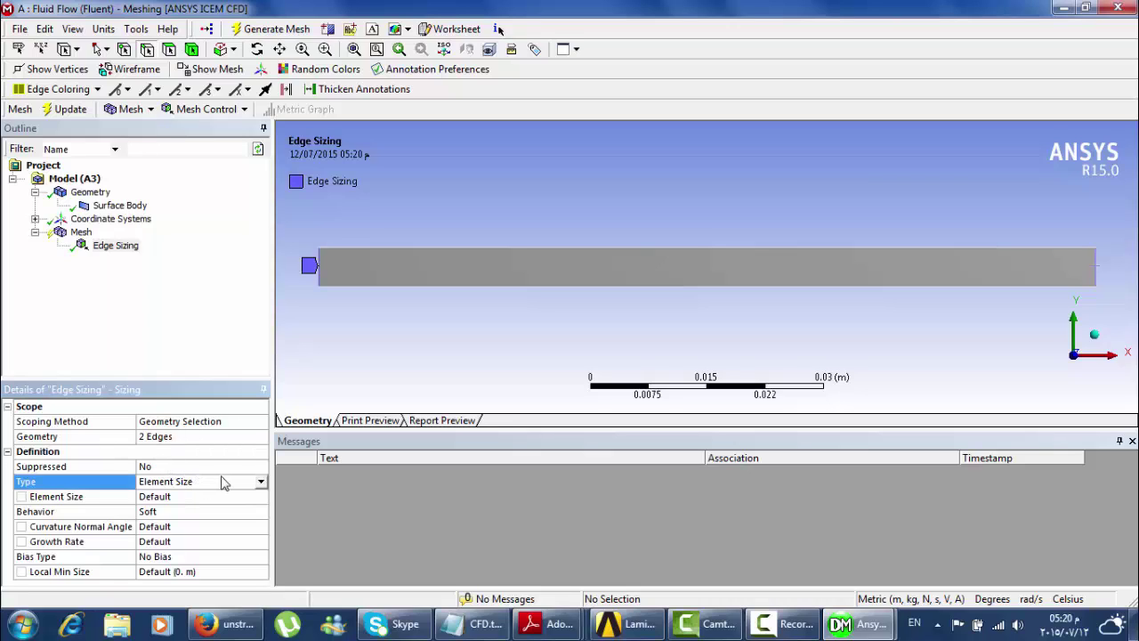
left_click(260, 482)
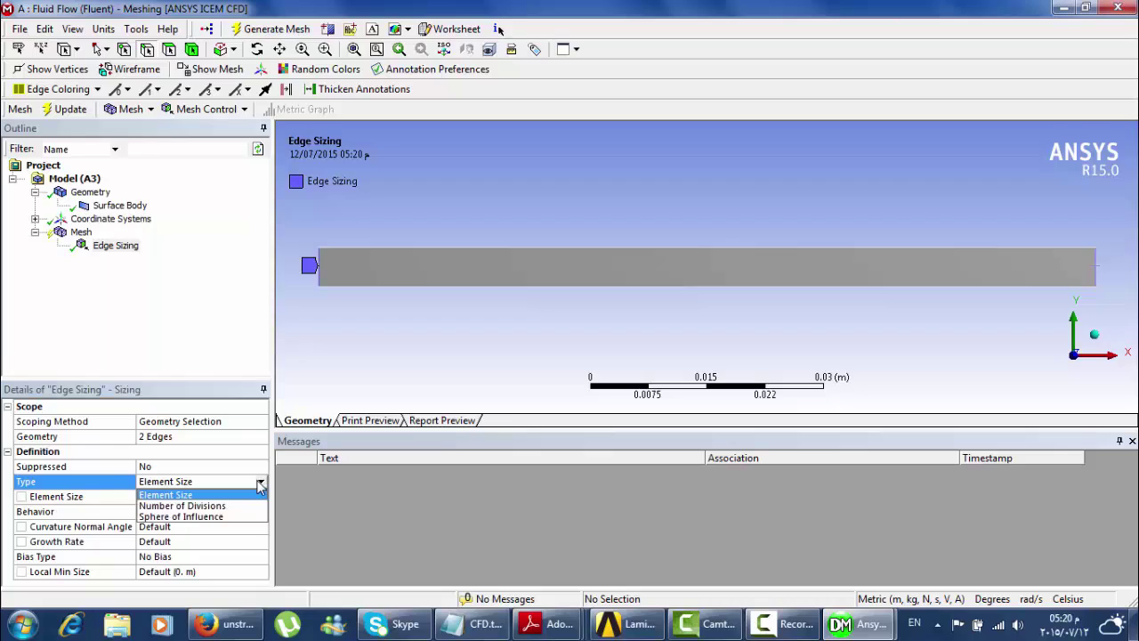
left_click(219, 506)
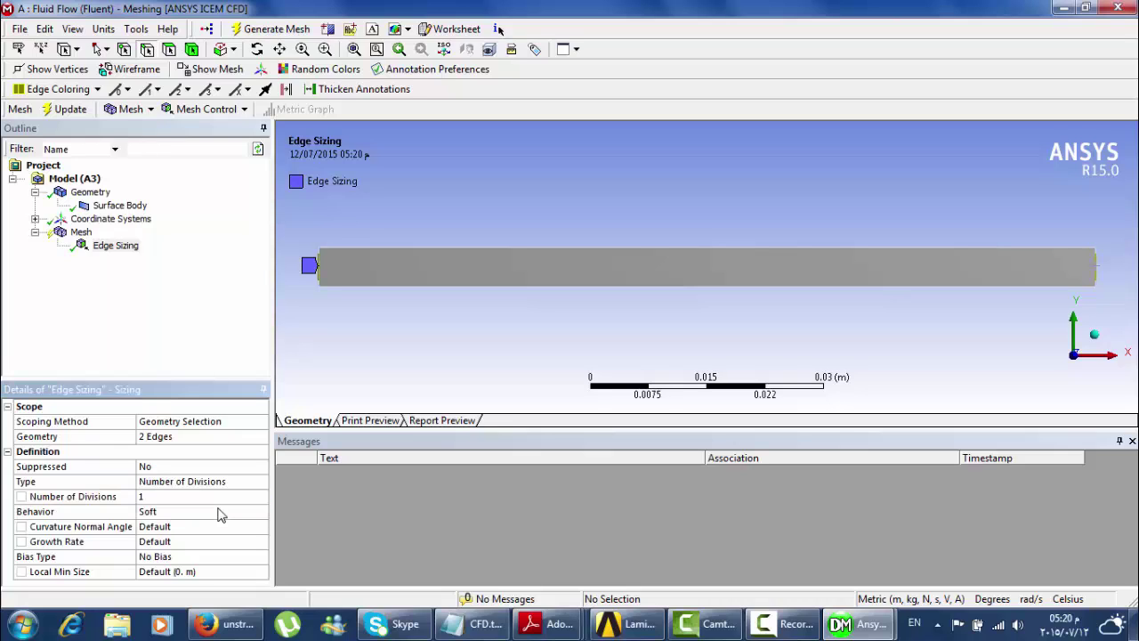
left_click(143, 497)
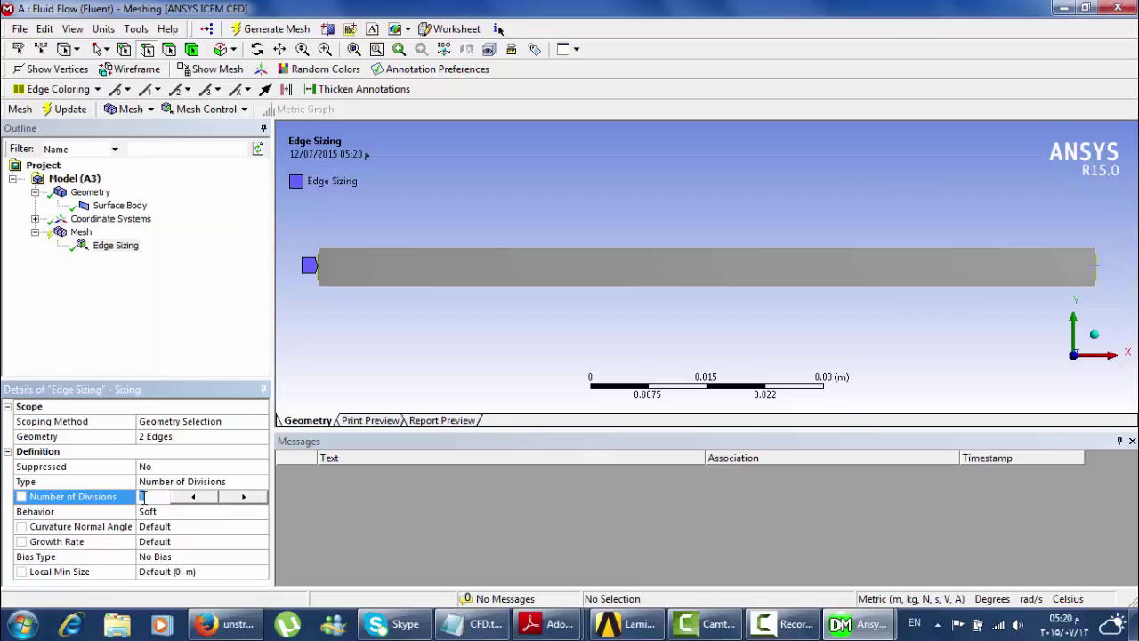
type("10")
key("Return")
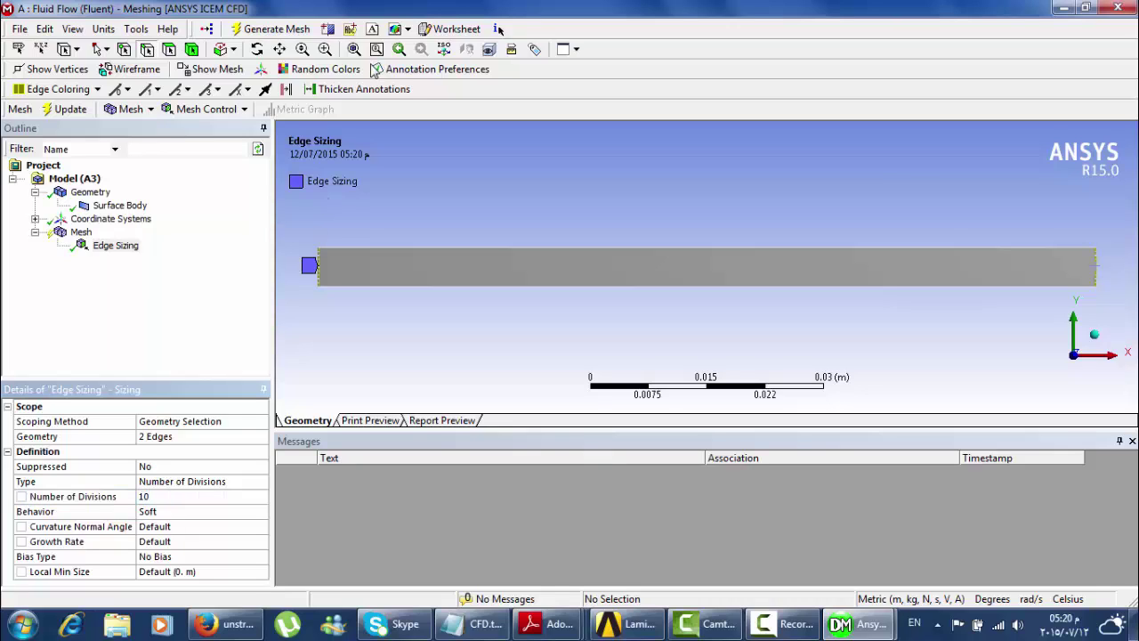
- Apply the long-to-short bias pattern to the end-edge sizing, with a bias factor of 6
left_click(325, 51)
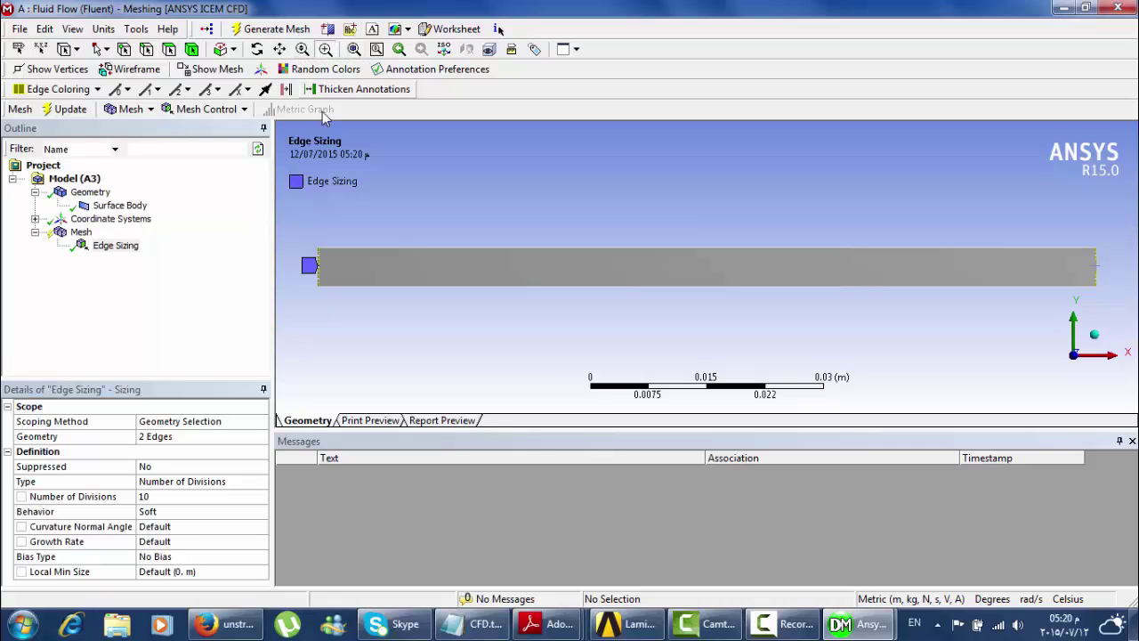
left_click_drag(288, 242, 376, 331)
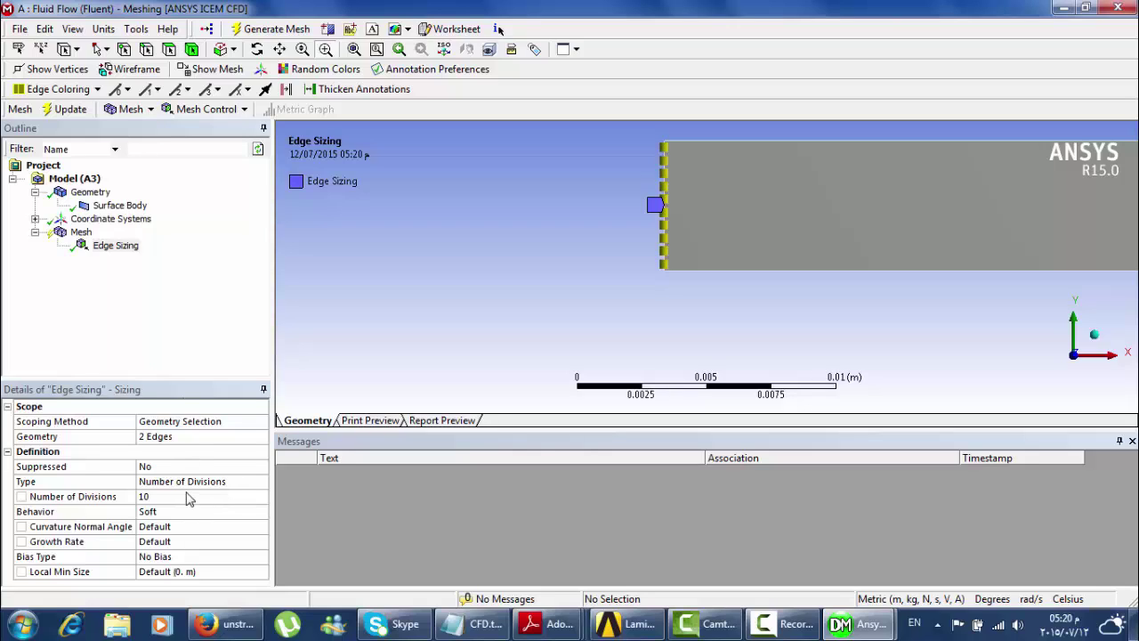
left_click(184, 561)
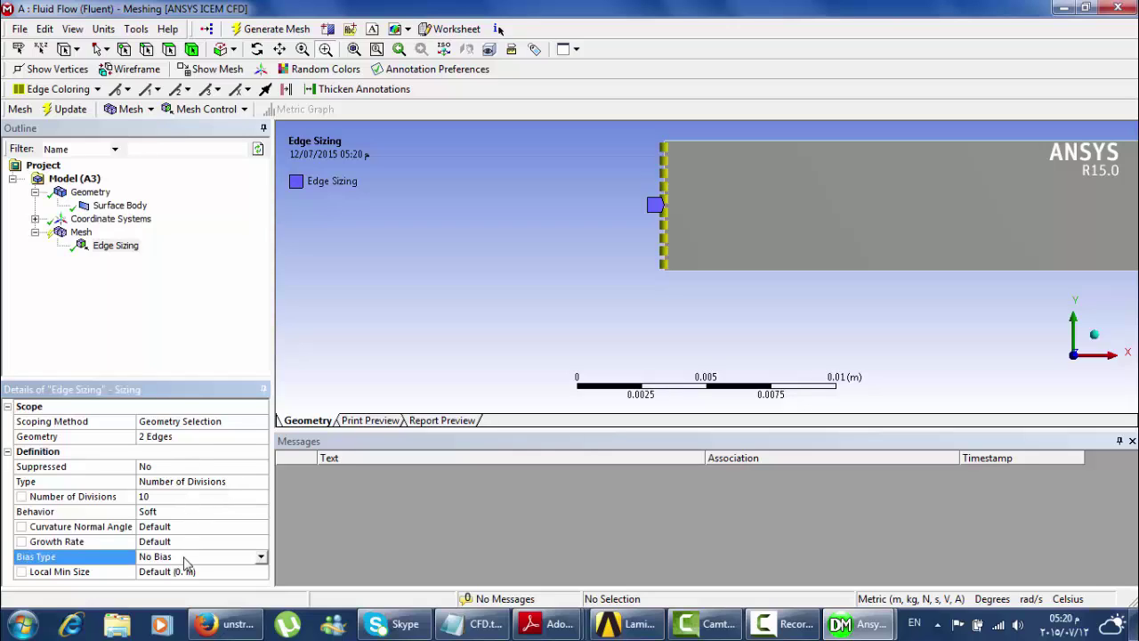
left_click(260, 556)
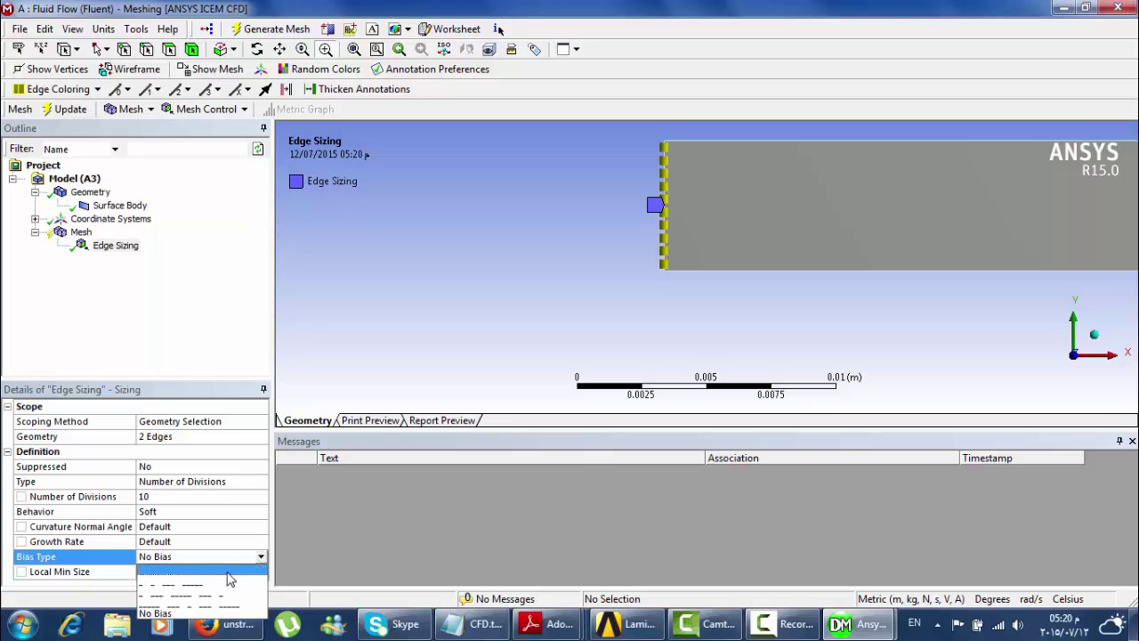
left_click(229, 575)
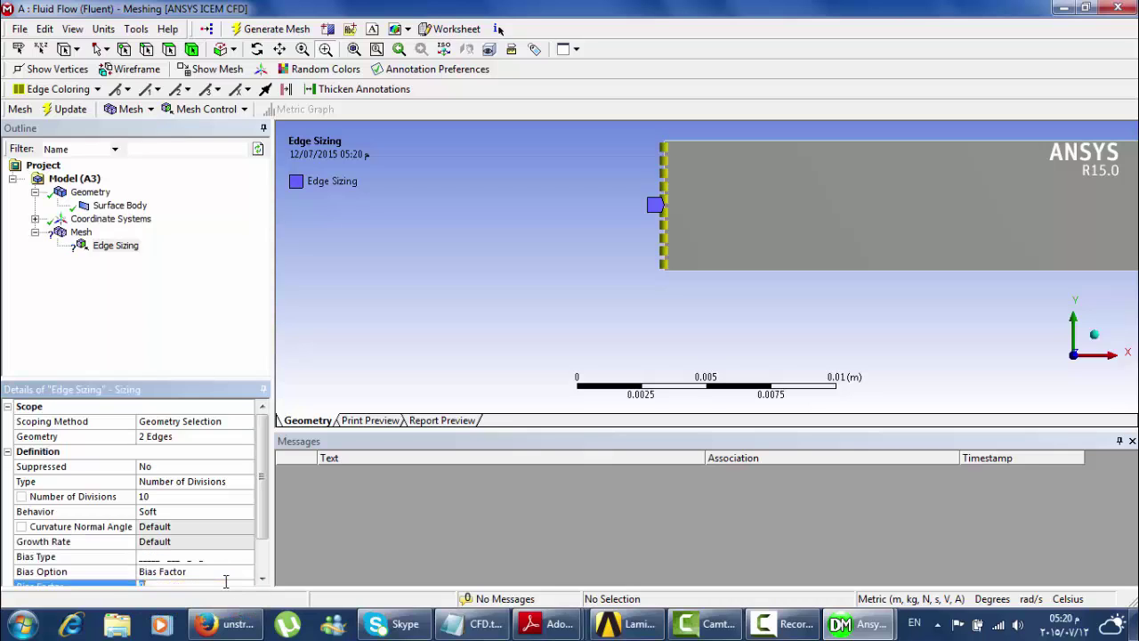
left_click(227, 585)
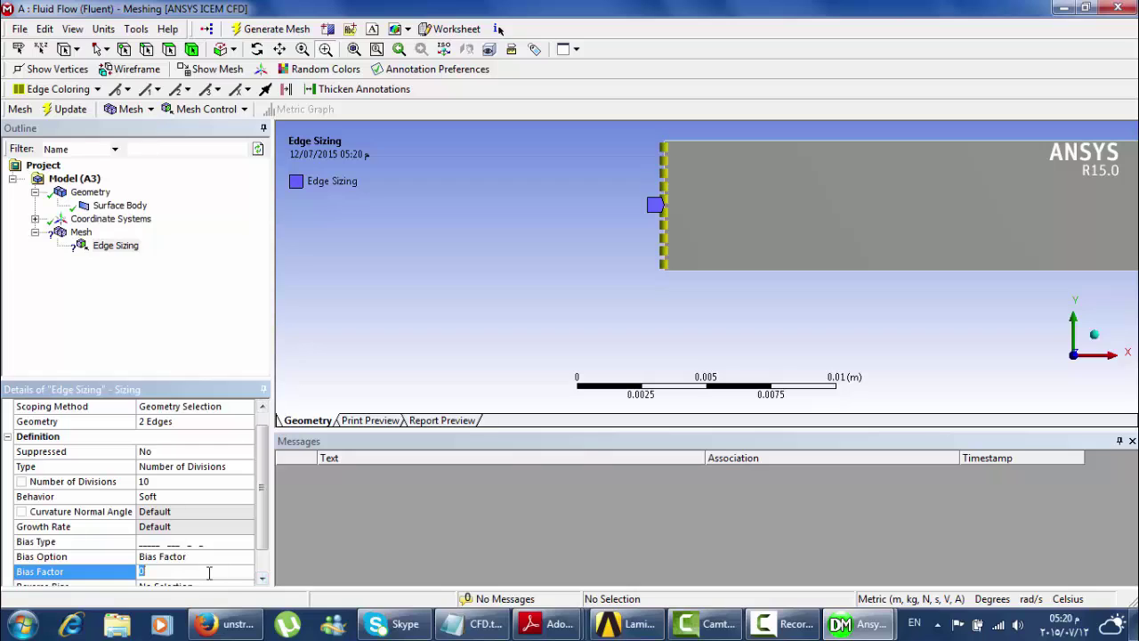
type("6")
key("Return")
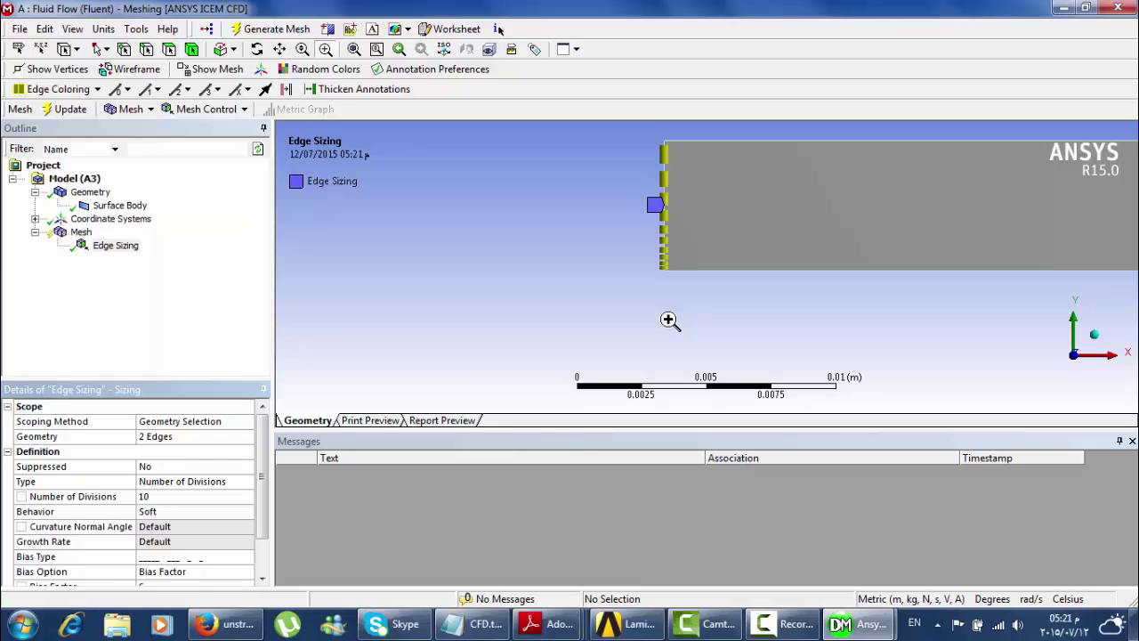
- Switch the end-edge sizing to the short-to-long bias pattern and generate the mesh
left_click(228, 557)
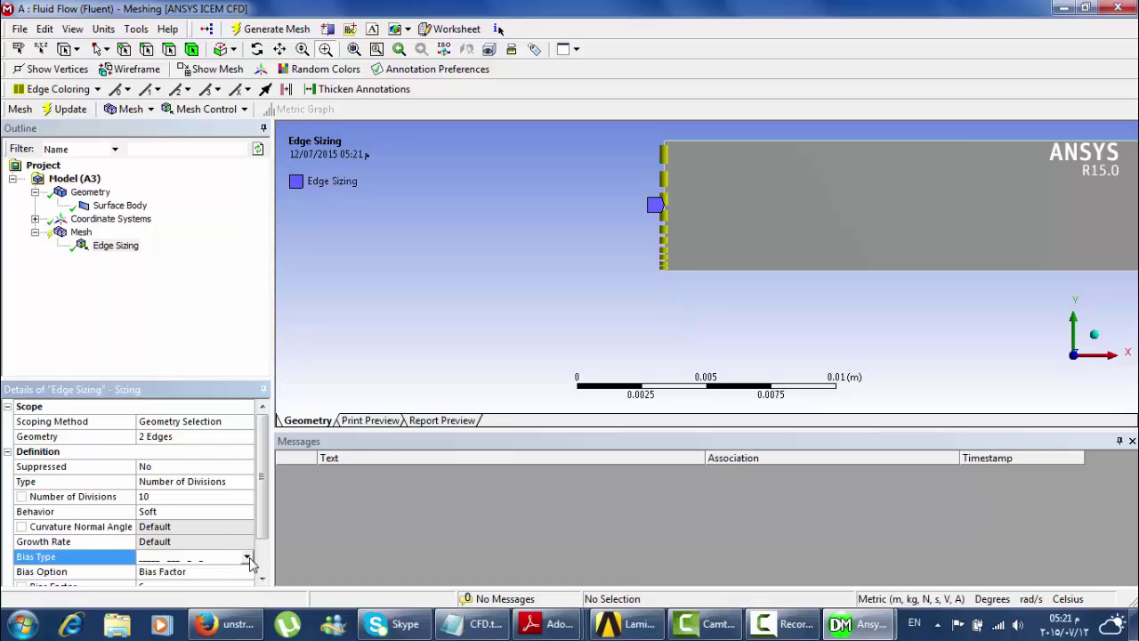
left_click(248, 559)
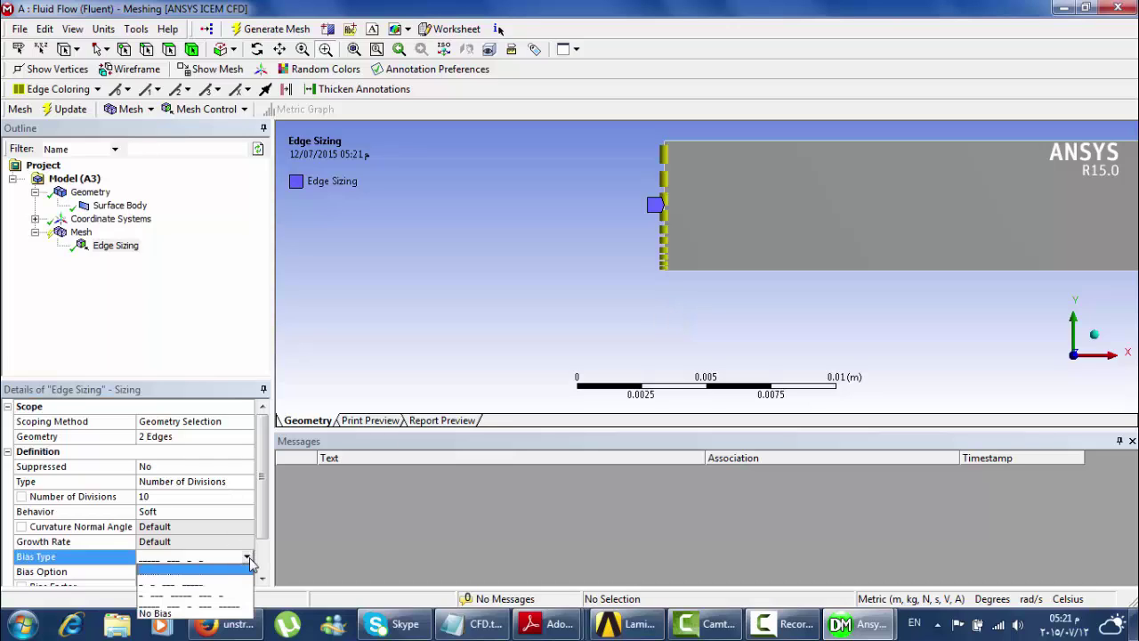
left_click(194, 581)
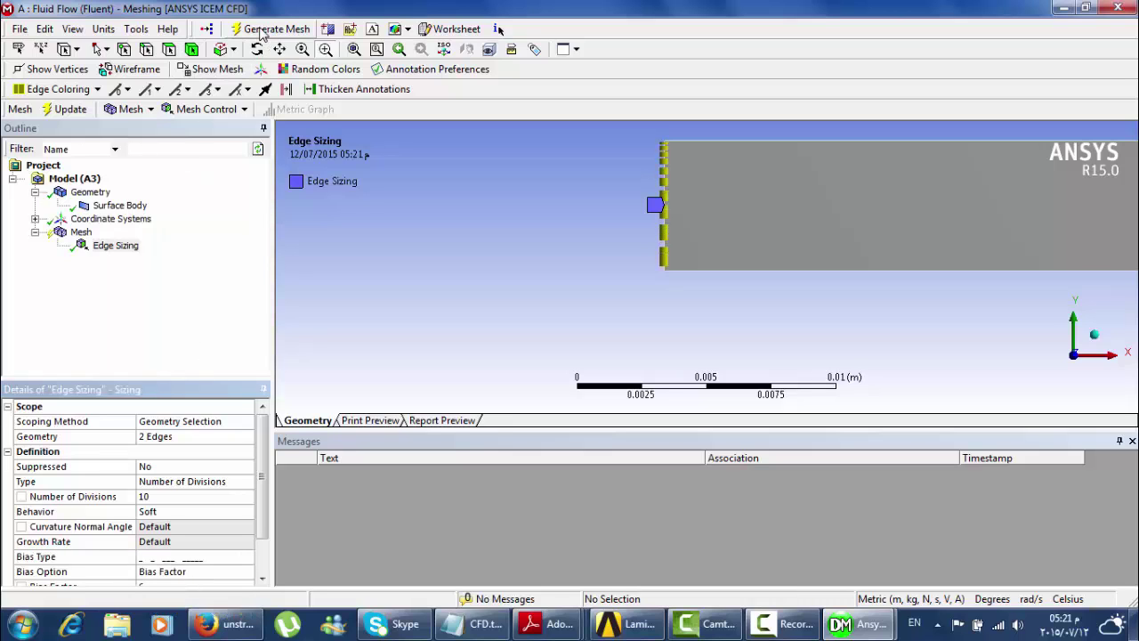
left_click(263, 29)
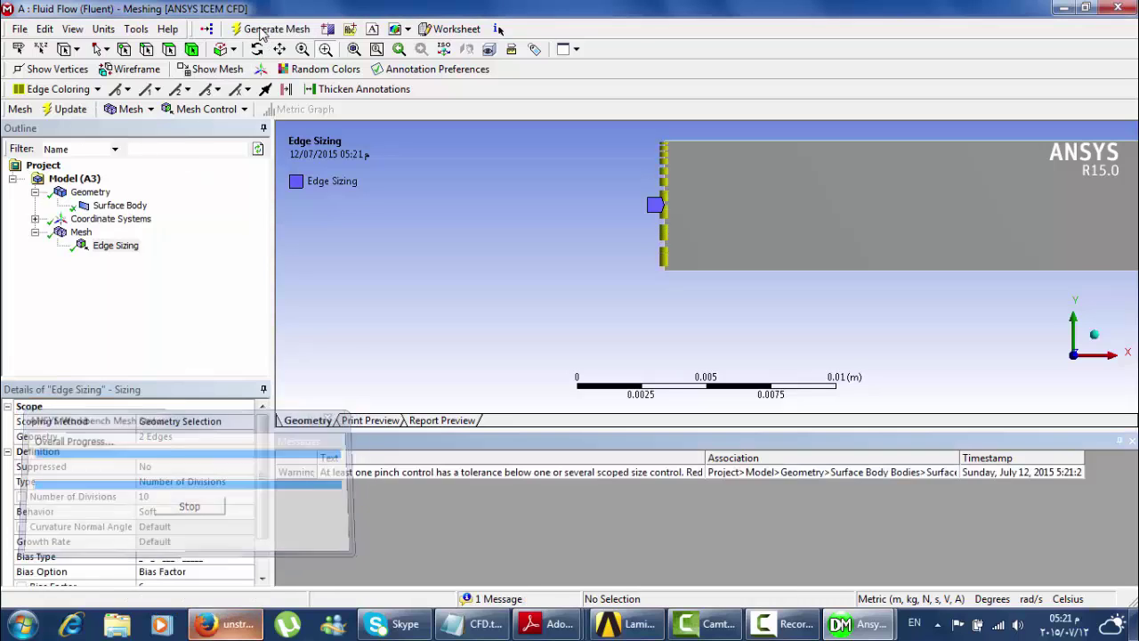
- Return the end-edge sizing to the long-to-short bias pattern and update the mesh
left_click(196, 561)
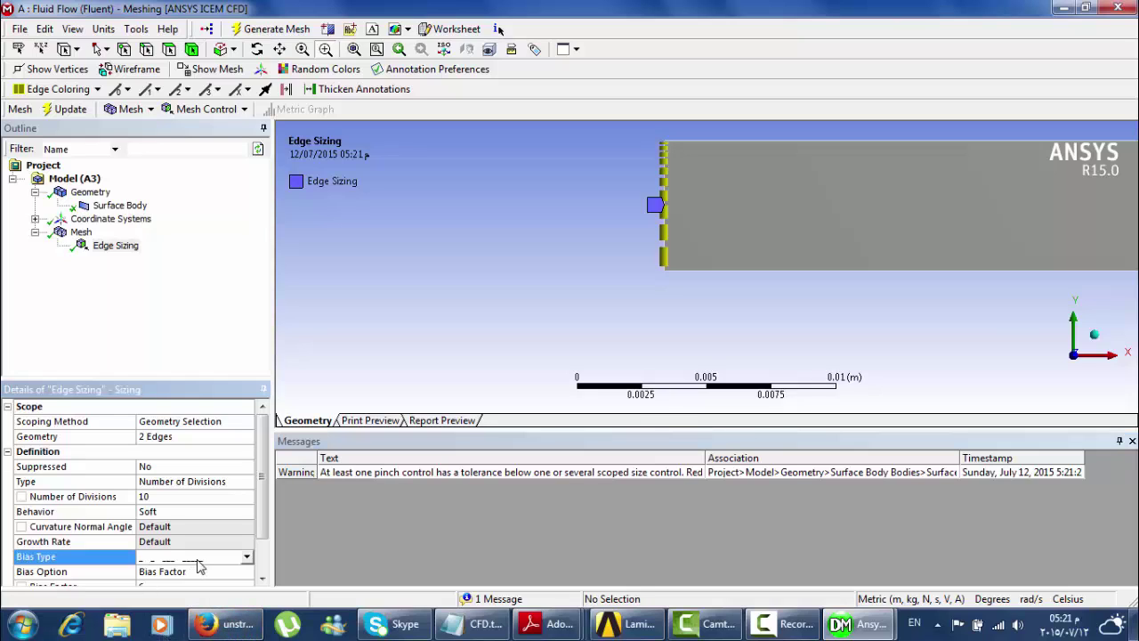
left_click(230, 559)
left_click(229, 580)
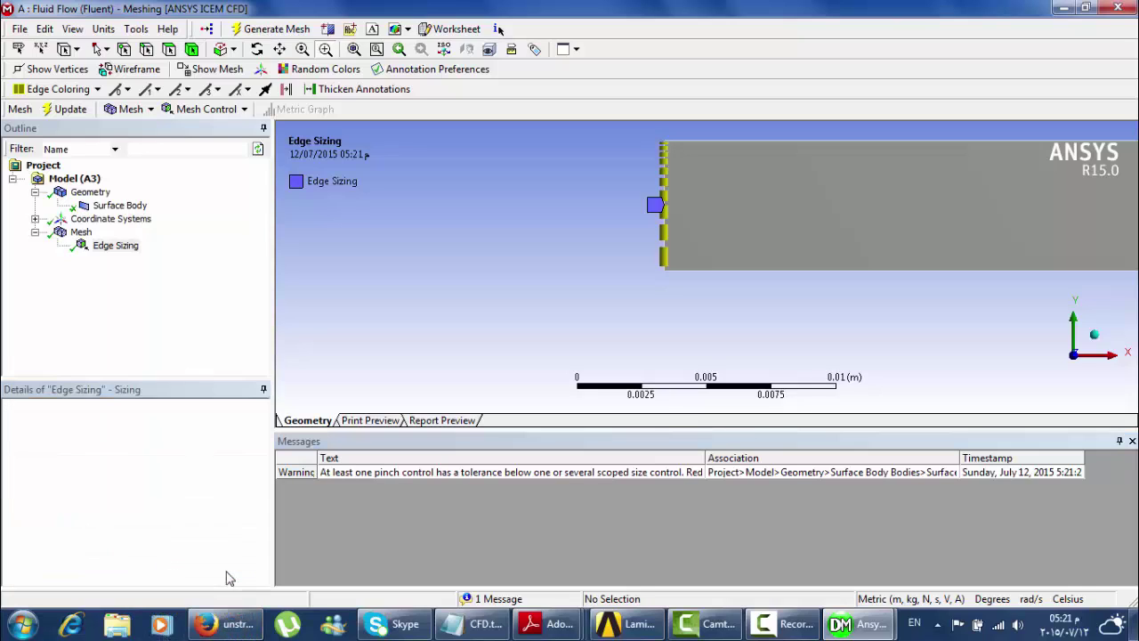
left_click(73, 116)
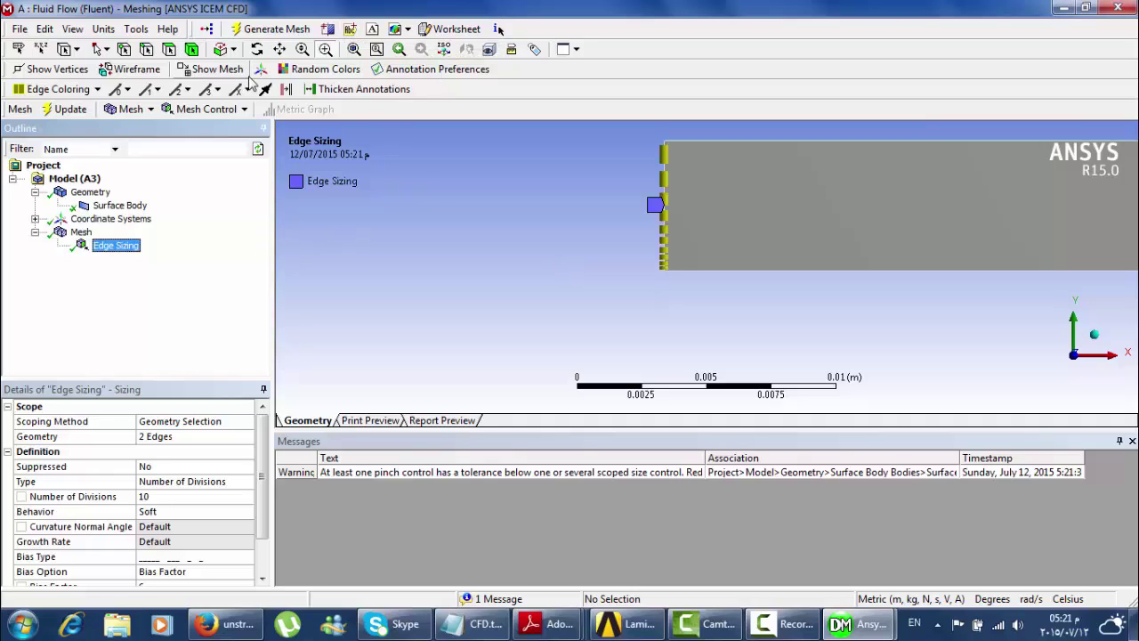
- Compare the direction of the biased divisions on the pipe's two short end edges
right_click(433, 210)
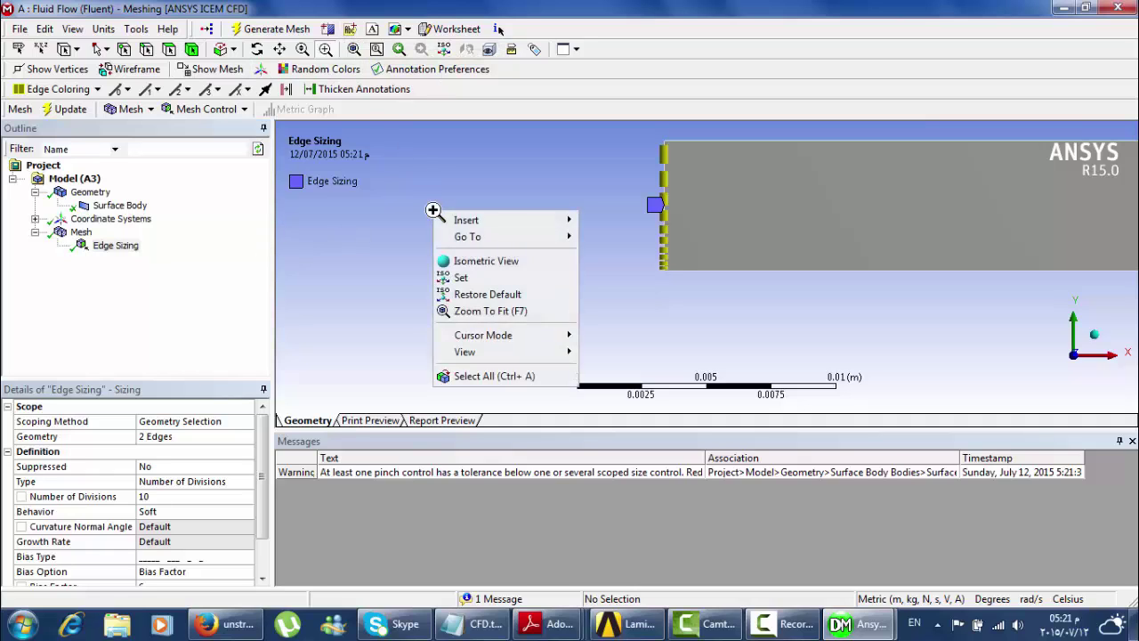
left_click(521, 311)
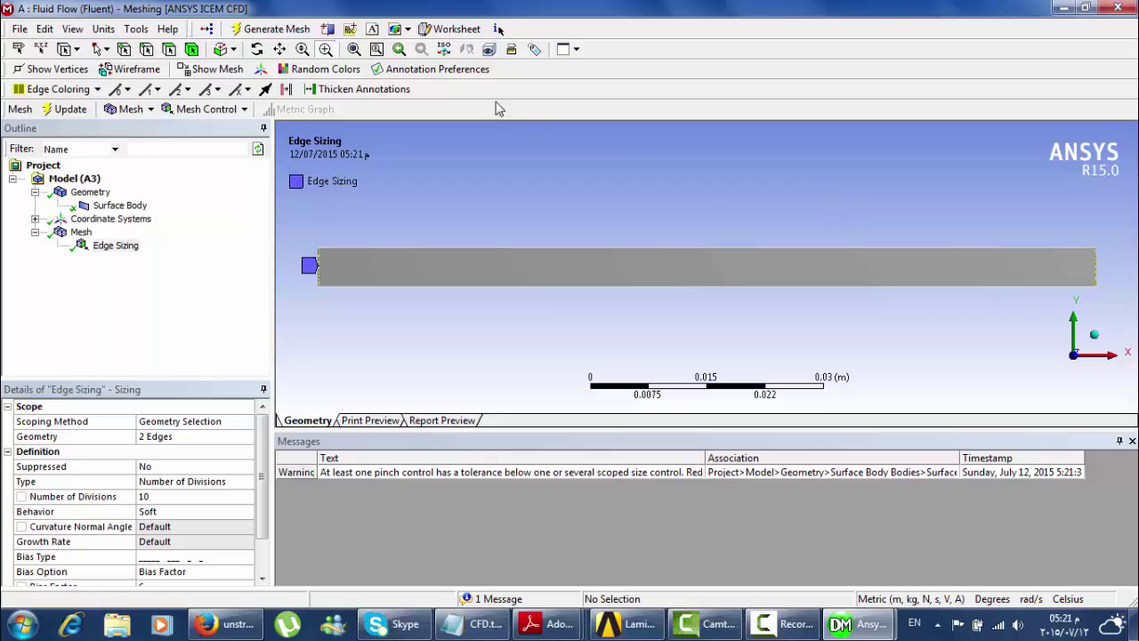
left_click_drag(1072, 240, 1128, 293)
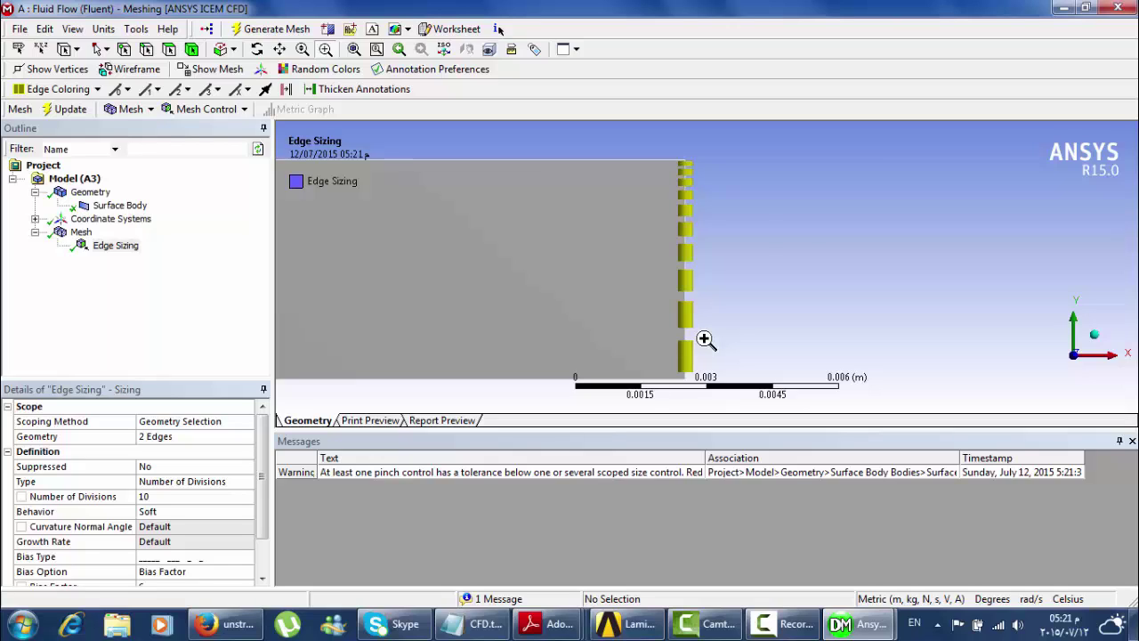
right_click(796, 256)
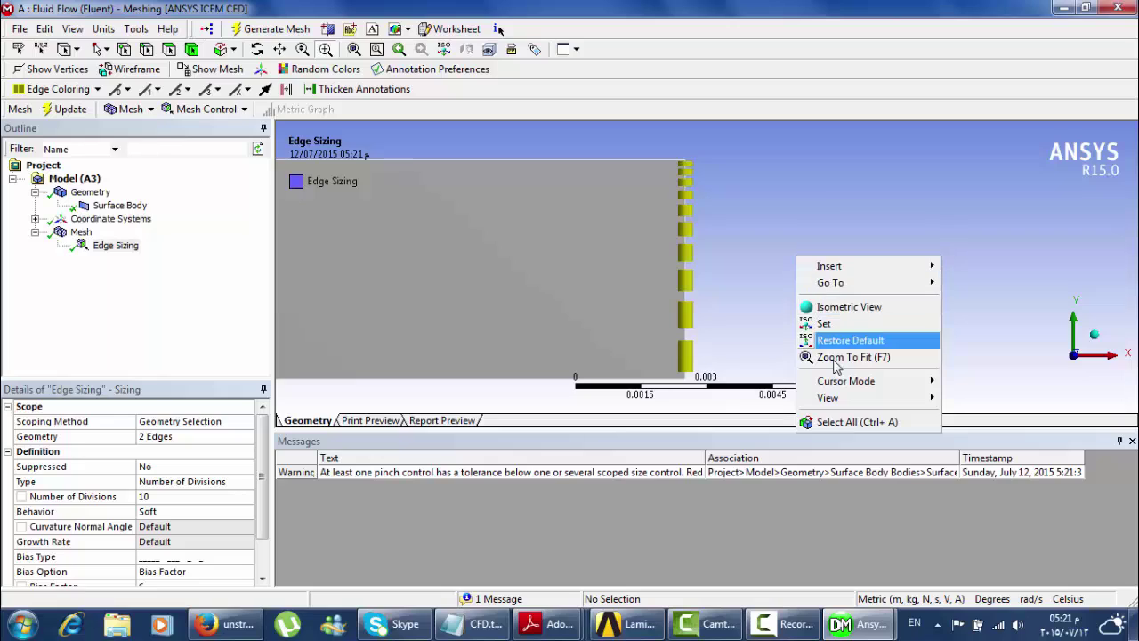
left_click(841, 359)
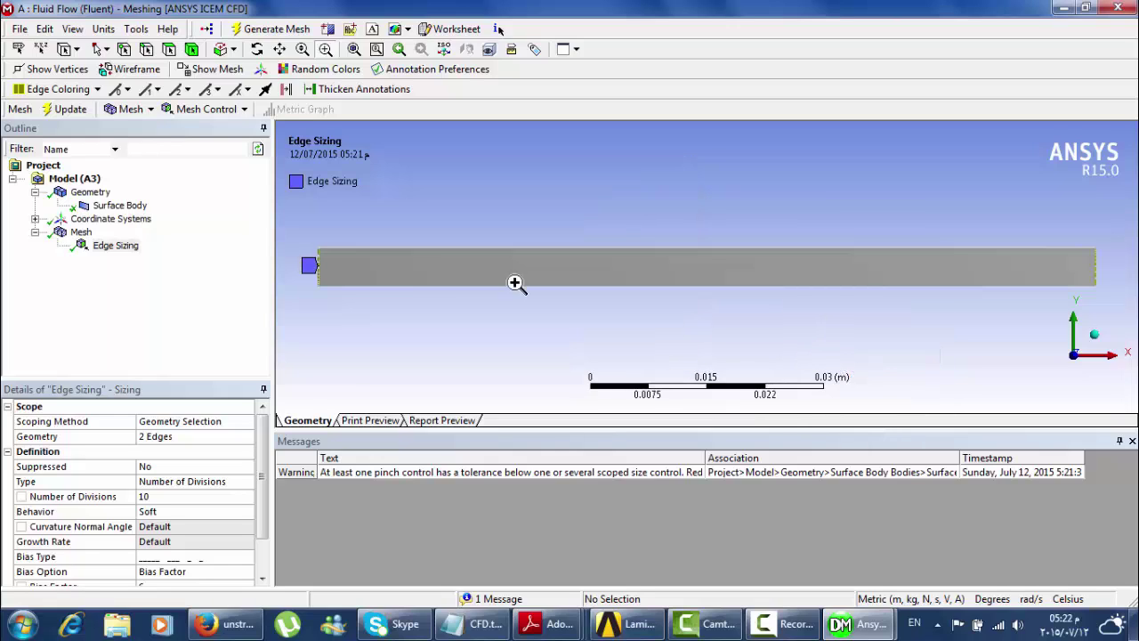
left_click_drag(302, 232, 341, 297)
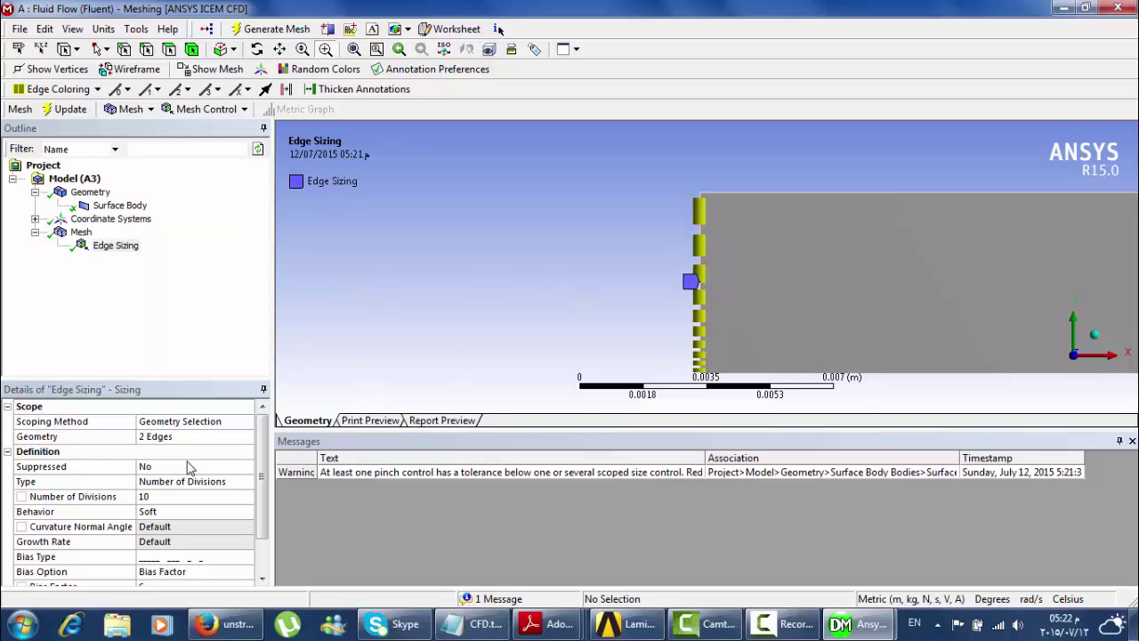
- Duplicate the end-edge sizing control, and open the copy after viewing the mesh on the whole pipe surface
right_click(116, 247)
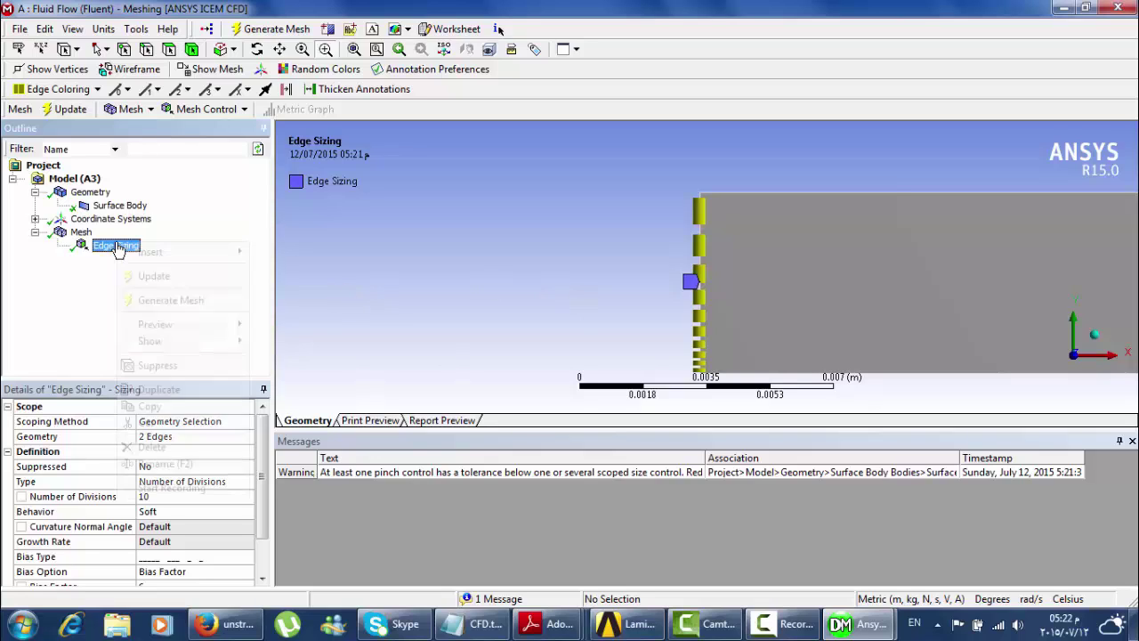
left_click(157, 395)
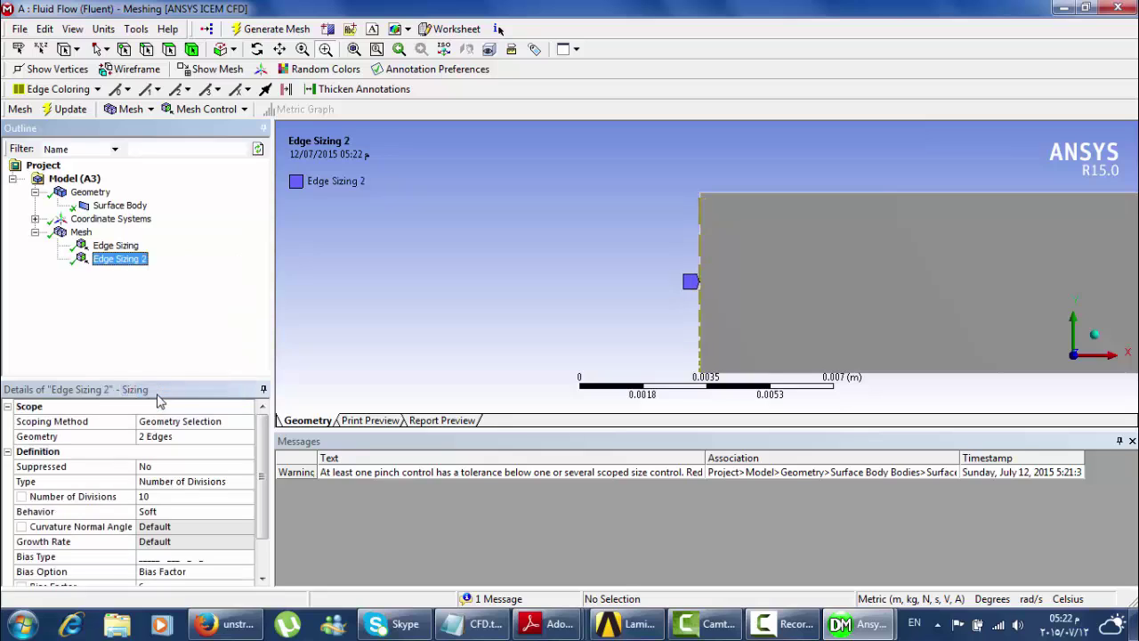
left_click(81, 235)
left_click(430, 260)
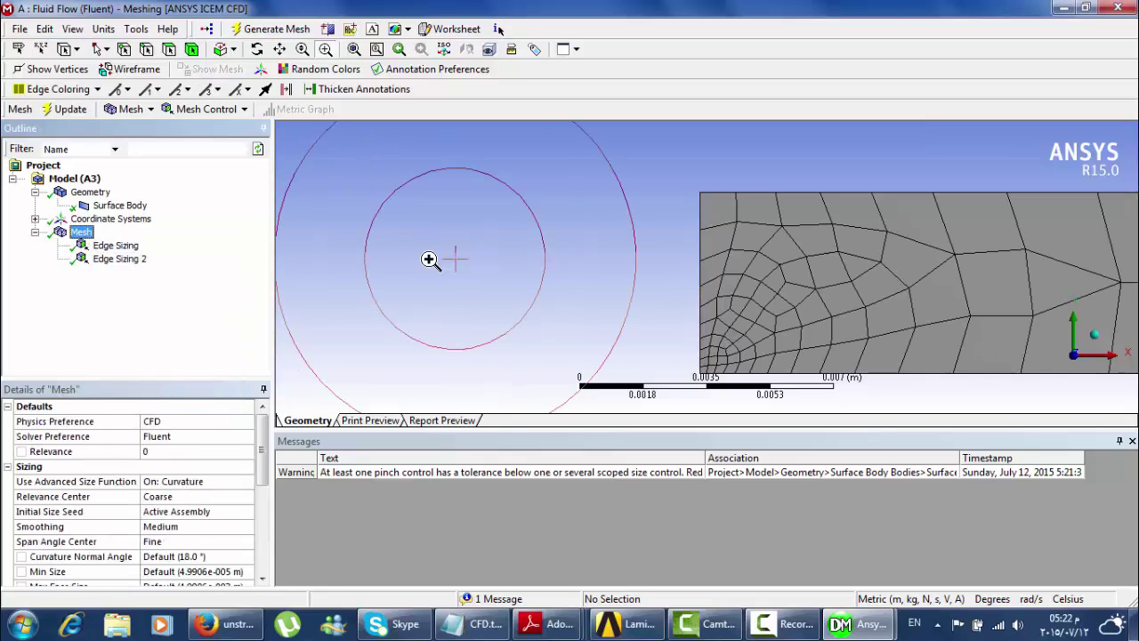
right_click(429, 260)
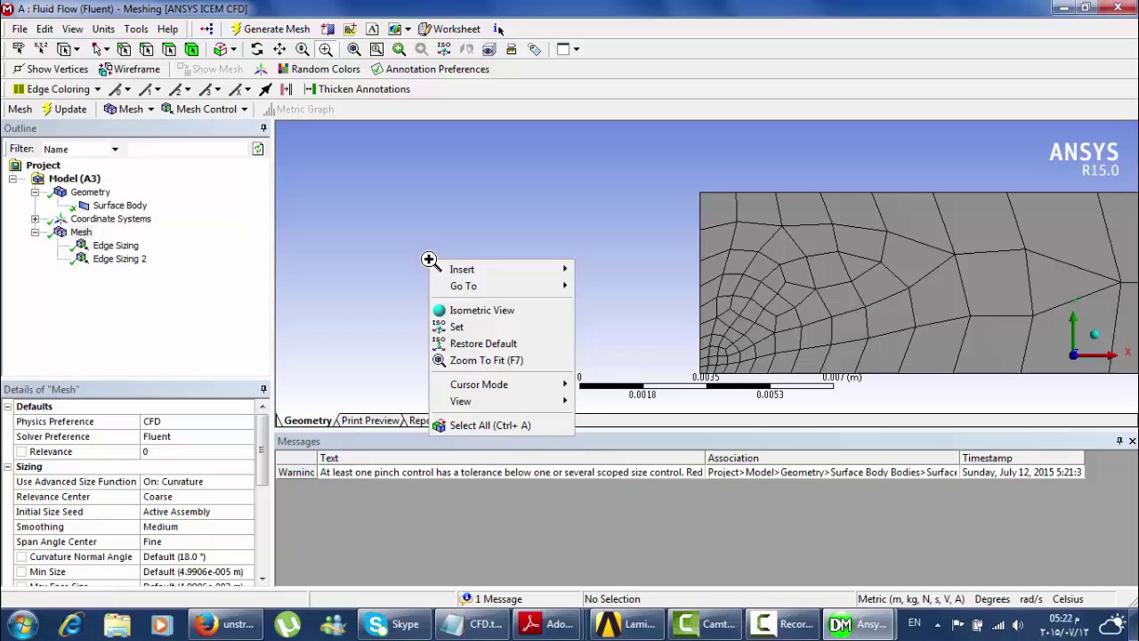
left_click(486, 360)
left_click(122, 259)
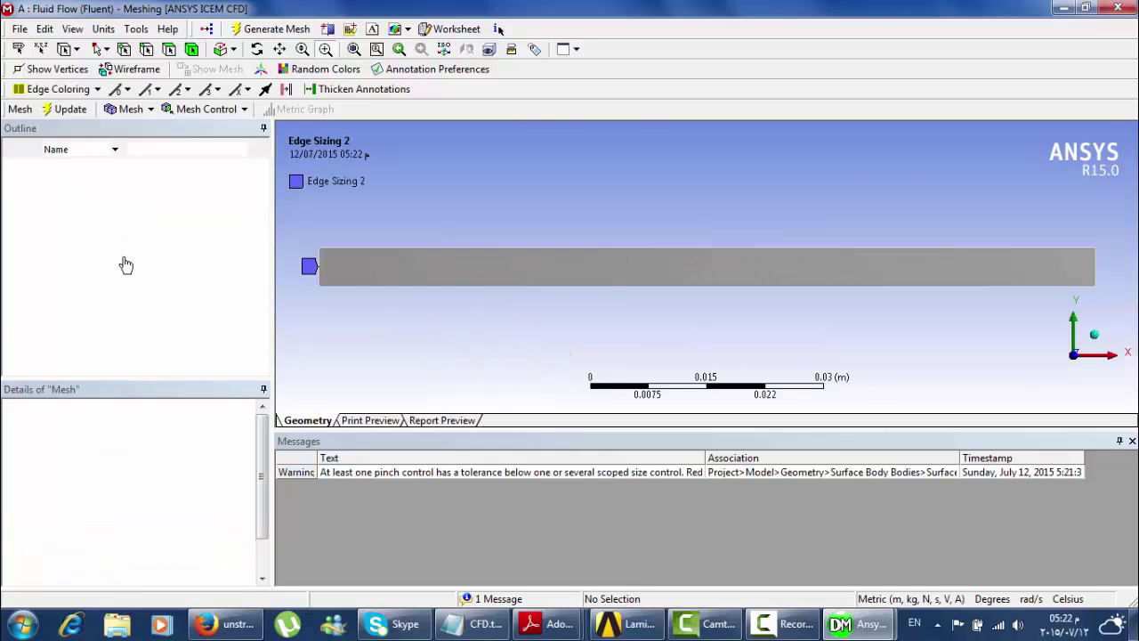
- Delete the duplicated end-edge sizing control and update the mesh
key("Delete")
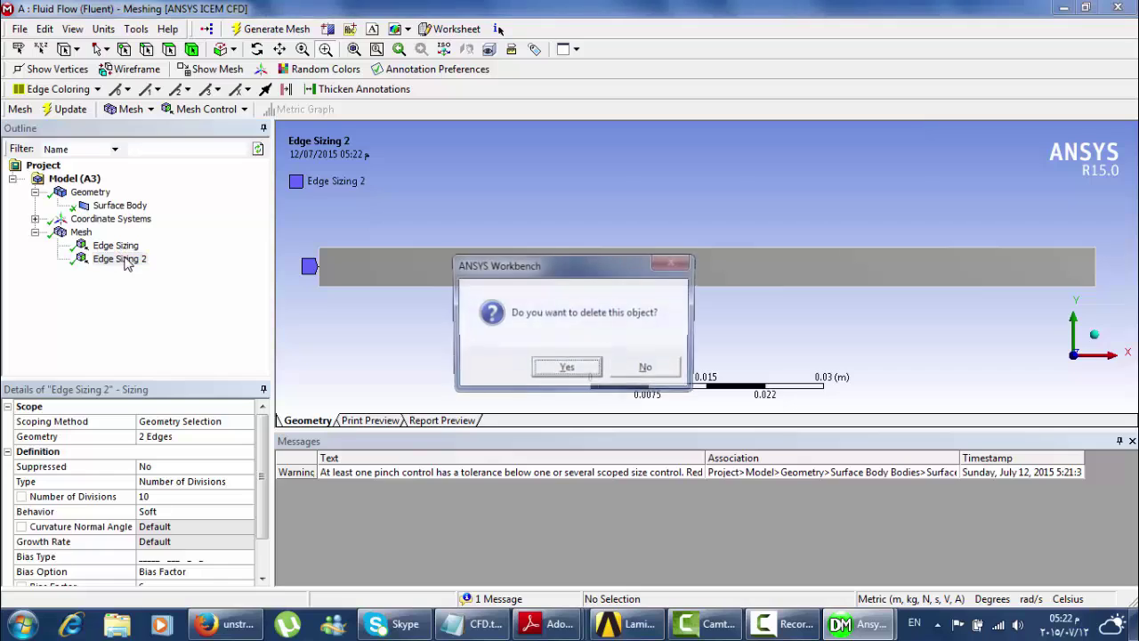
left_click(570, 366)
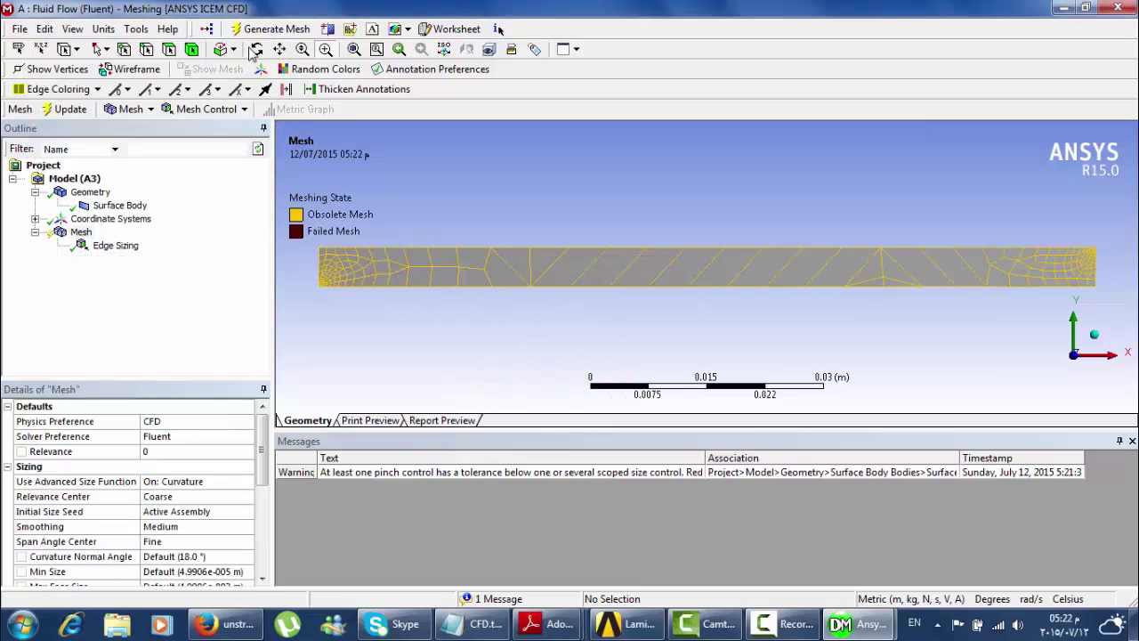
left_click(59, 111)
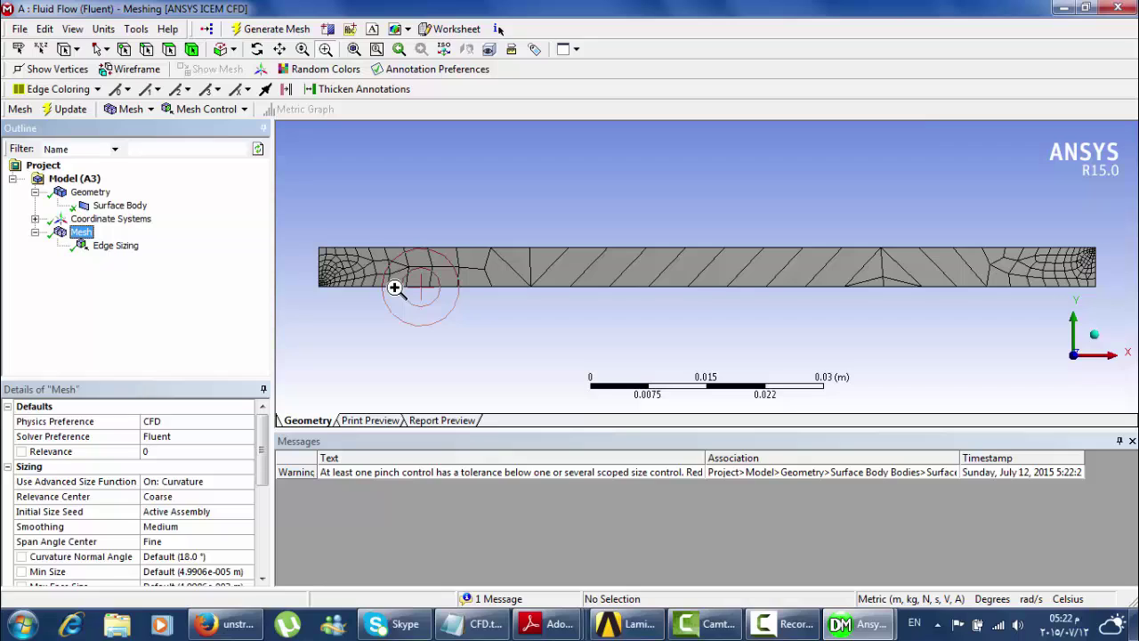
- Duplicate the end-edge sizing control and scope the copy to only the pipe's left end edge
left_click(124, 247)
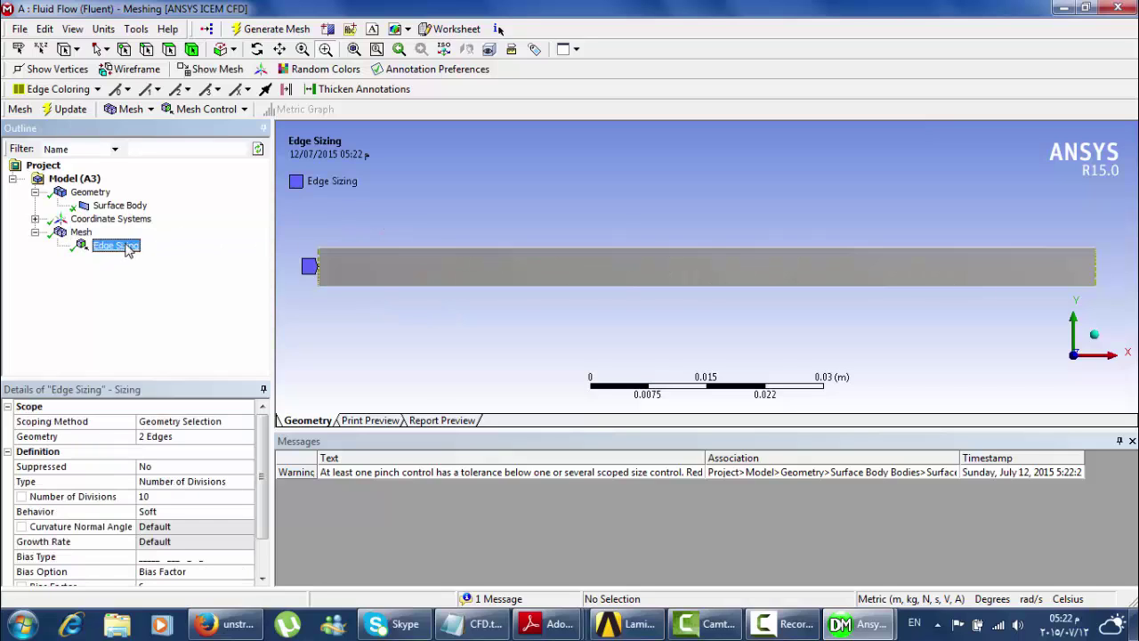
right_click(127, 250)
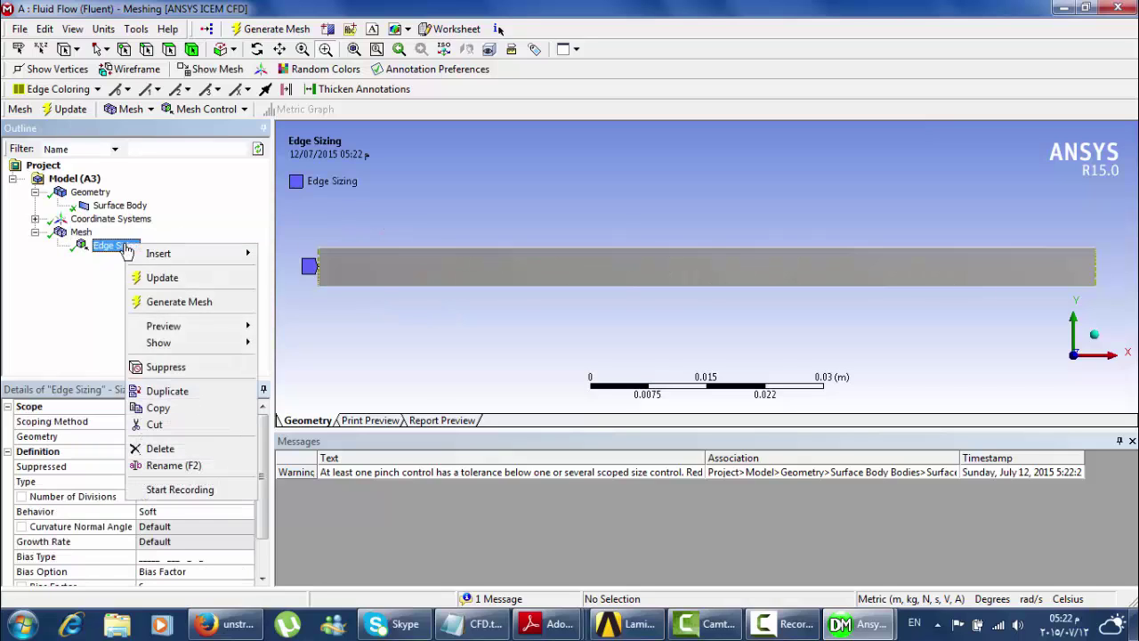
left_click(169, 395)
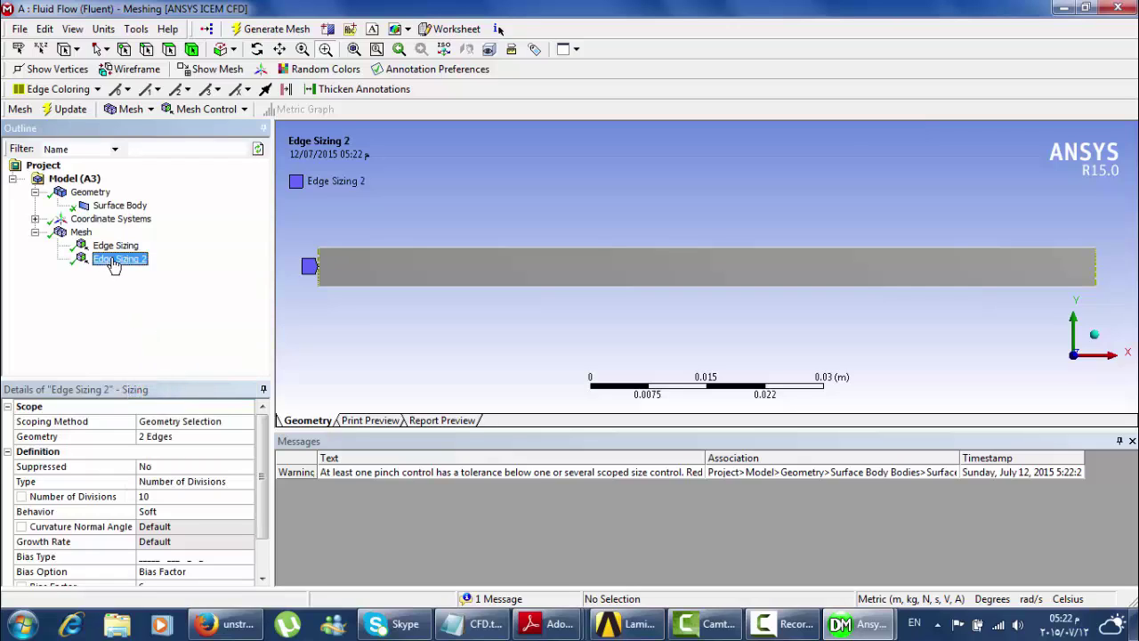
left_click(198, 437)
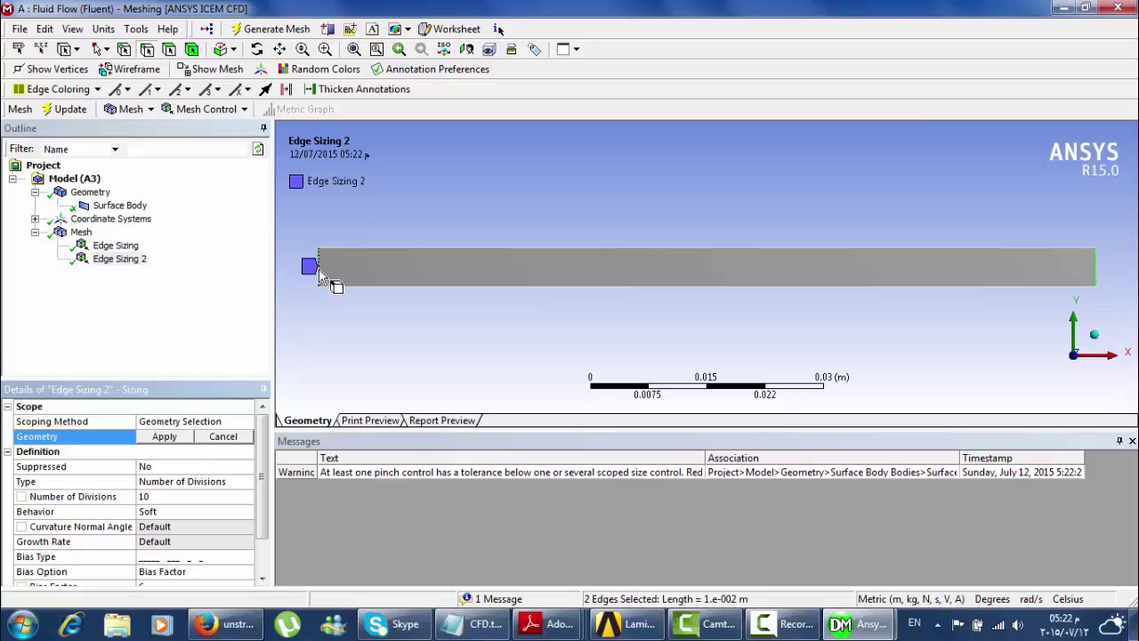
left_click(319, 269)
left_click(177, 440)
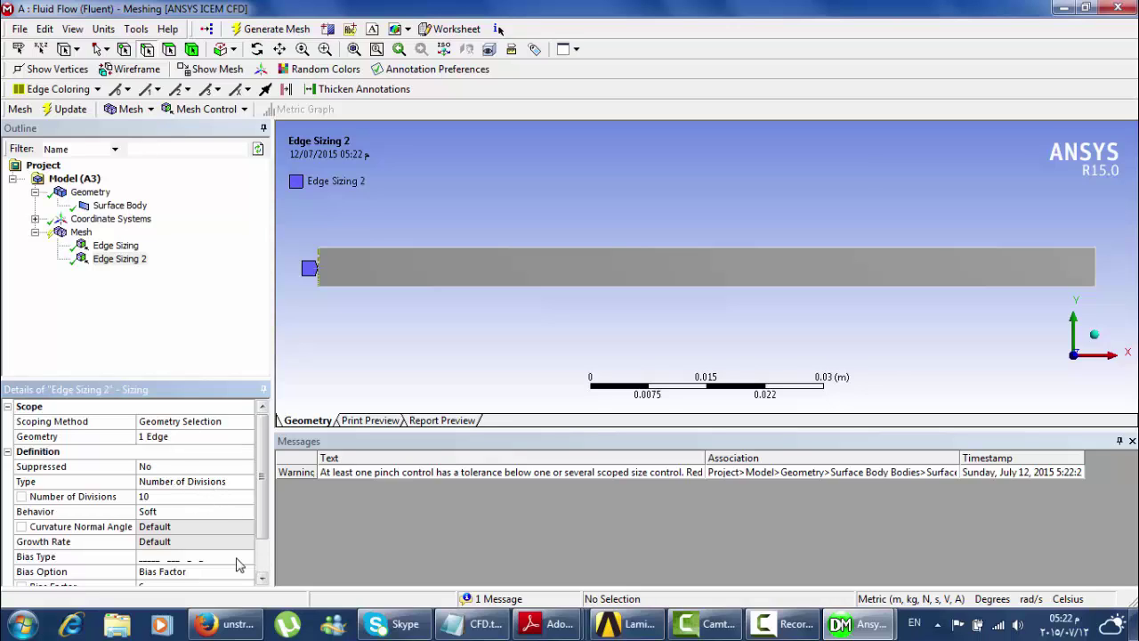
- Set the copied sizing control to the short-to-long bias pattern and generate the mesh
left_click(240, 559)
left_click(245, 558)
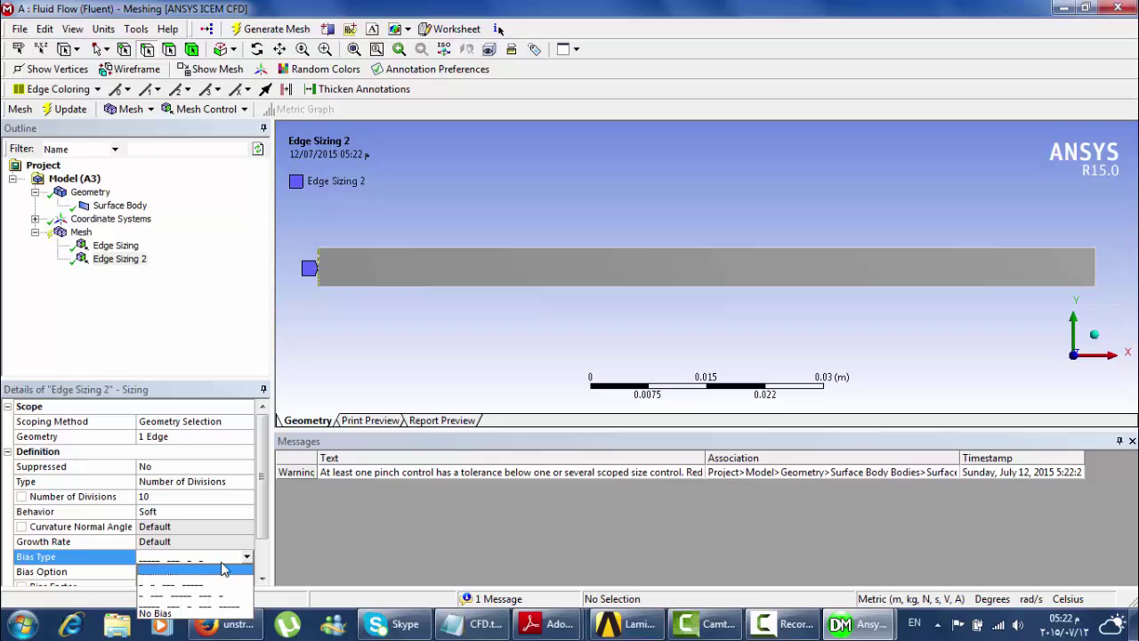
left_click(214, 583)
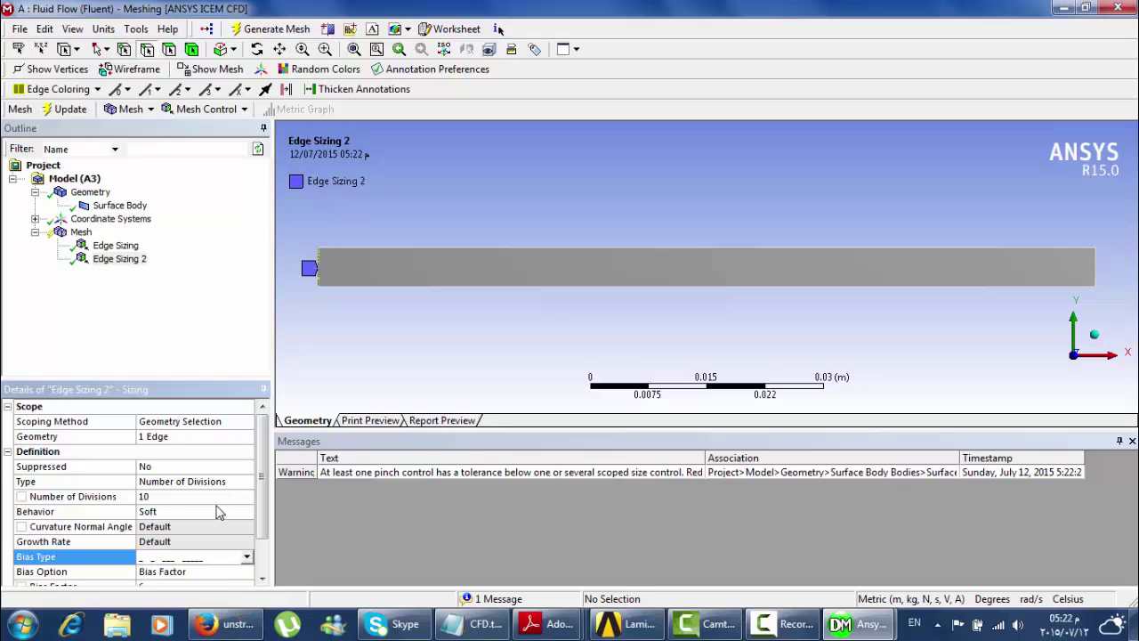
left_click(300, 29)
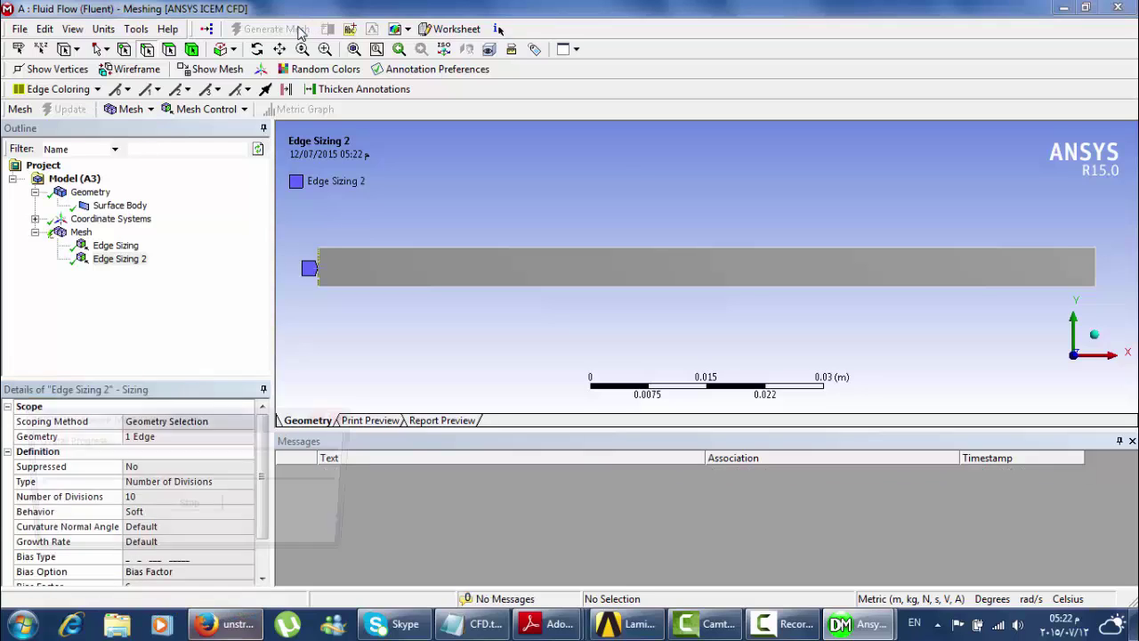